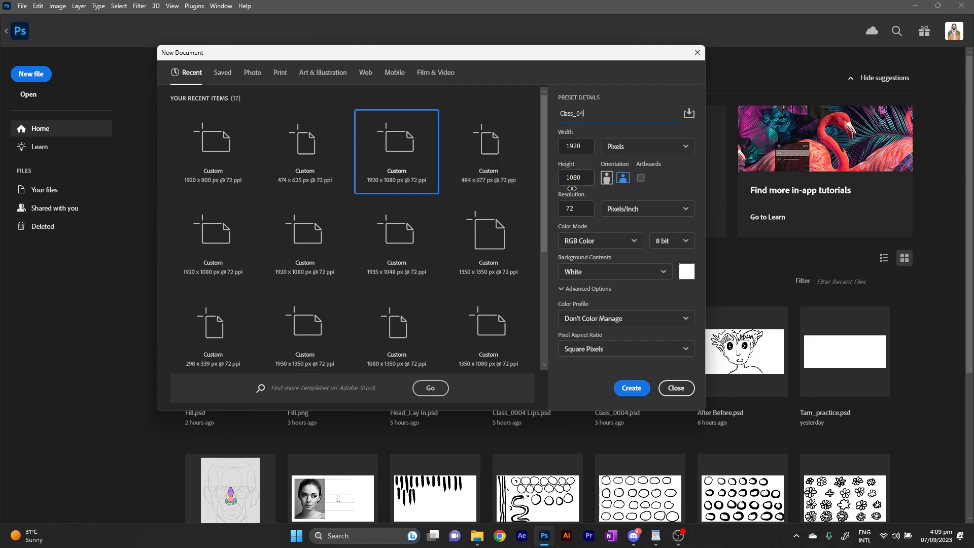
Create the new document Class_04 at 1920 x 1080 px, 72 pixels/inch, RGB Color, with a white background.
click(627, 387)
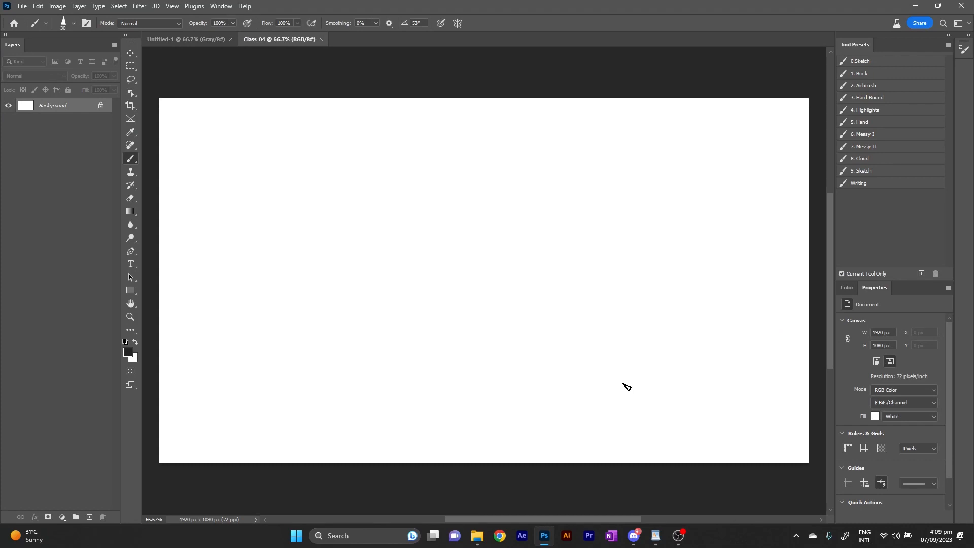
mouse_move(471, 193)
mouse_down()
mouse_move(525, 269)
mouse_move(594, 253)
mouse_move(660, 381)
mouse_up()
mouse_move(713, 353)
mouse_down()
mouse_move(644, 420)
mouse_move(566, 376)
mouse_up()
key(ctrl+z)
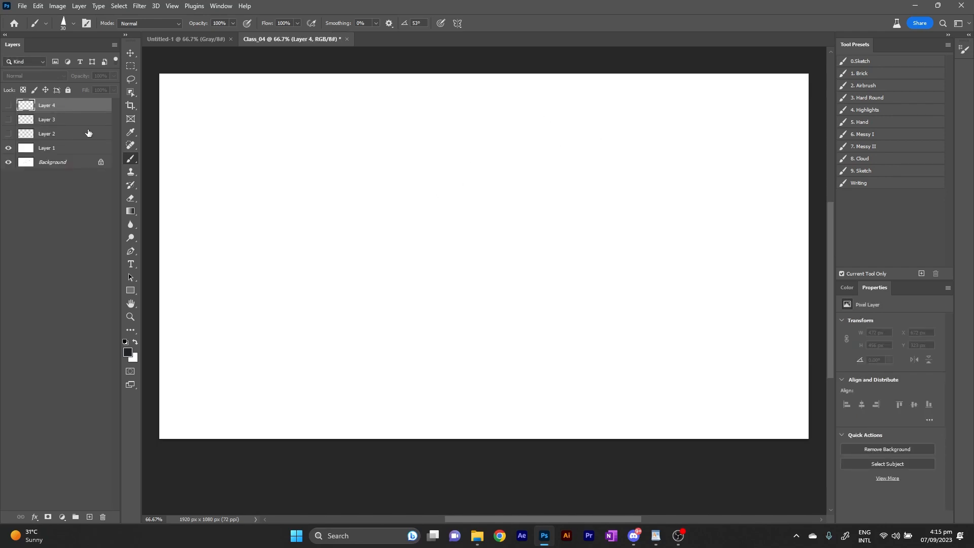
Add a new empty layer at the top of the layer stack.
click(548, 269)
click(472, 199)
click(90, 517)
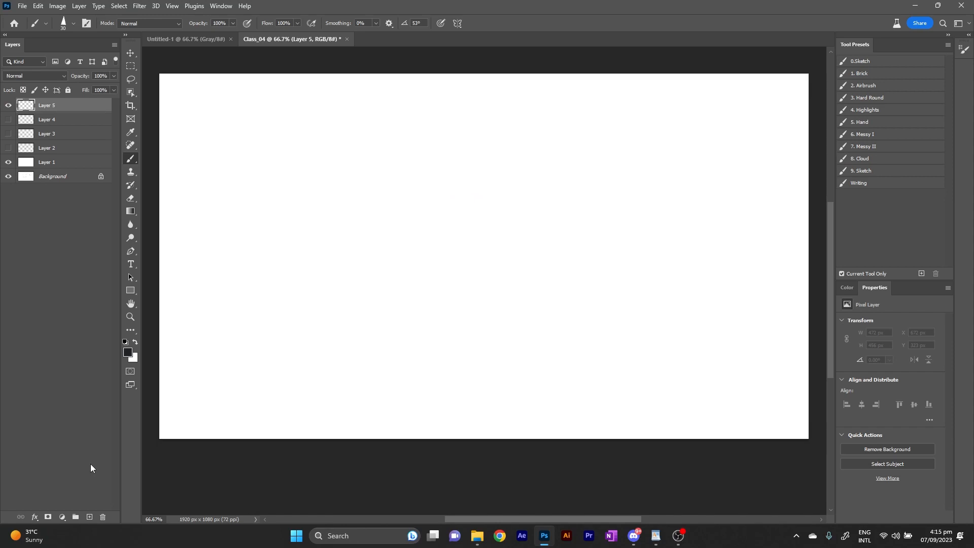
Try straight horizontal and vertical brush lines plus slanted strokes on the new layer, and undo them all.
mouse_move(520, 269)
mouse_down()
mouse_move(507, 300)
mouse_move(554, 311)
mouse_up()
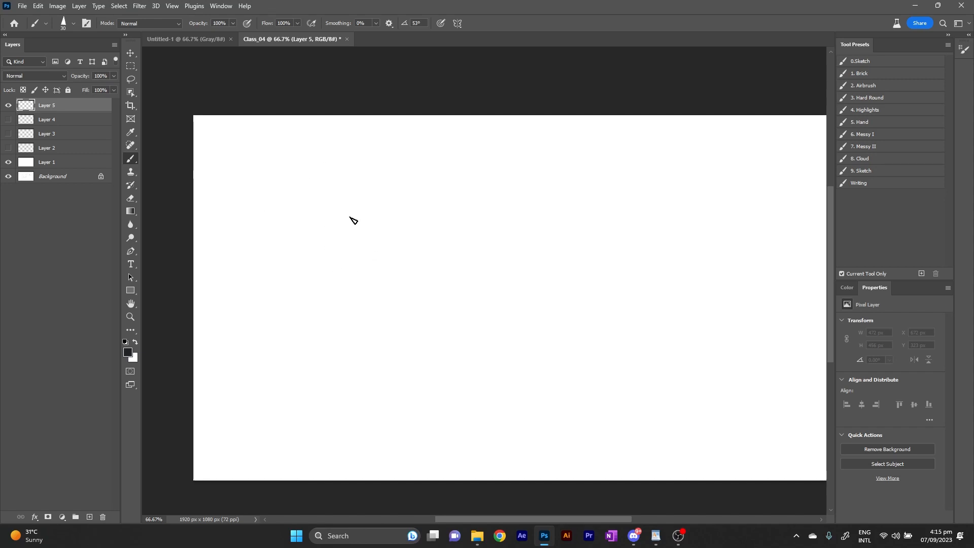
click(285, 249)
shift+click(620, 248)
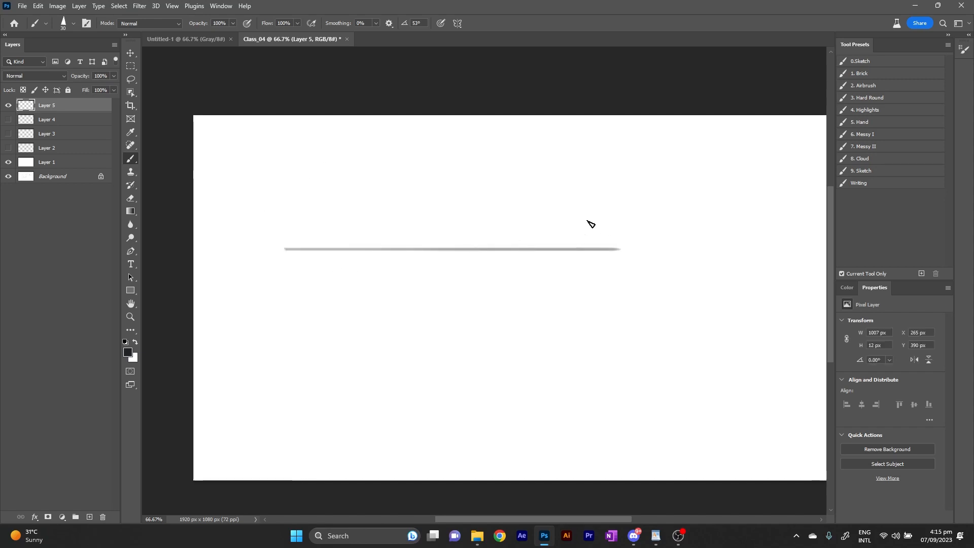
key(ctrl+z)
click(386, 181)
shift+click(385, 400)
drag(296, 252, 593, 252)
drag(532, 198, 408, 388)
drag(475, 225, 615, 358)
key(ctrl+z)
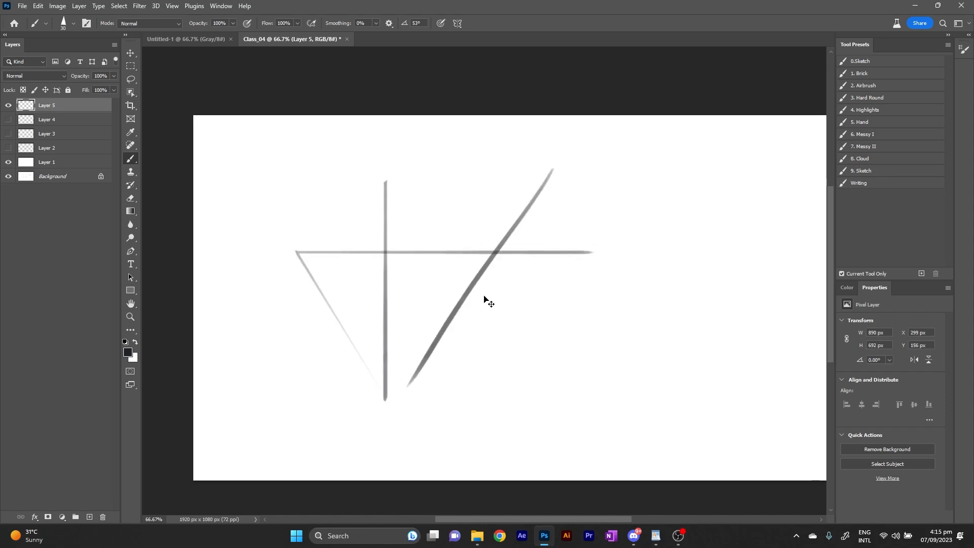
key(ctrl+z)
key(ctrl+z)
key(ctrl+z)
Try several light freehand strokes running roughly horizontally across the canvas, undoing each one.
drag(289, 248, 644, 226)
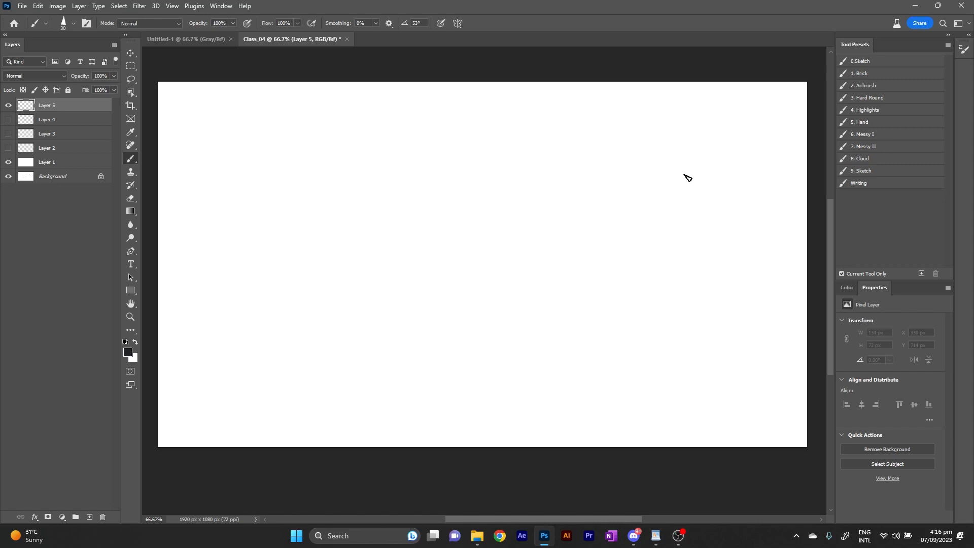
drag(358, 229, 539, 200)
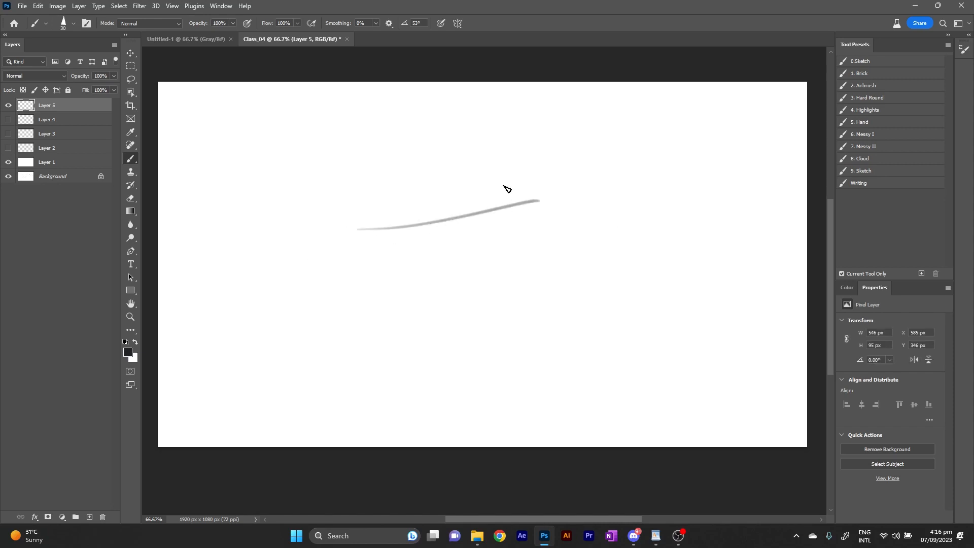
key(ctrl+z)
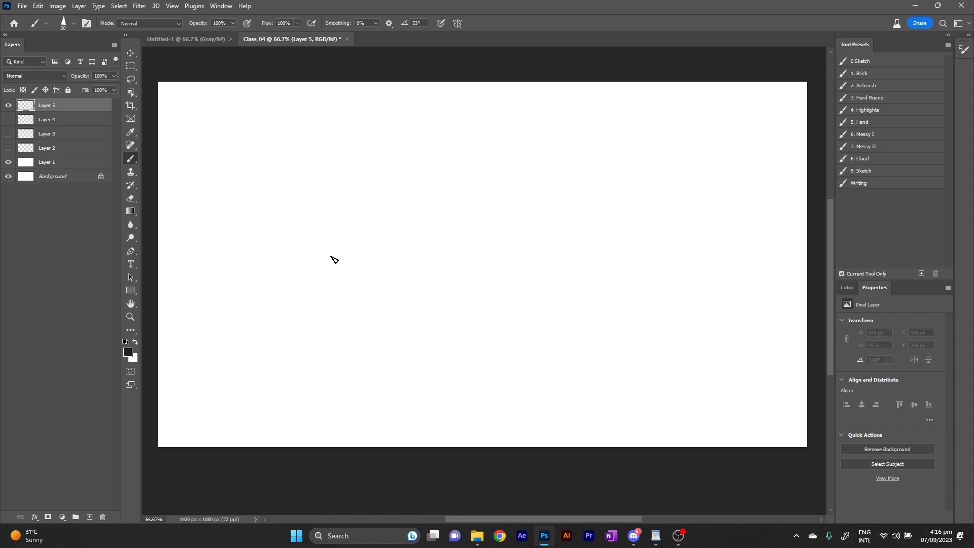
drag(285, 263, 494, 251)
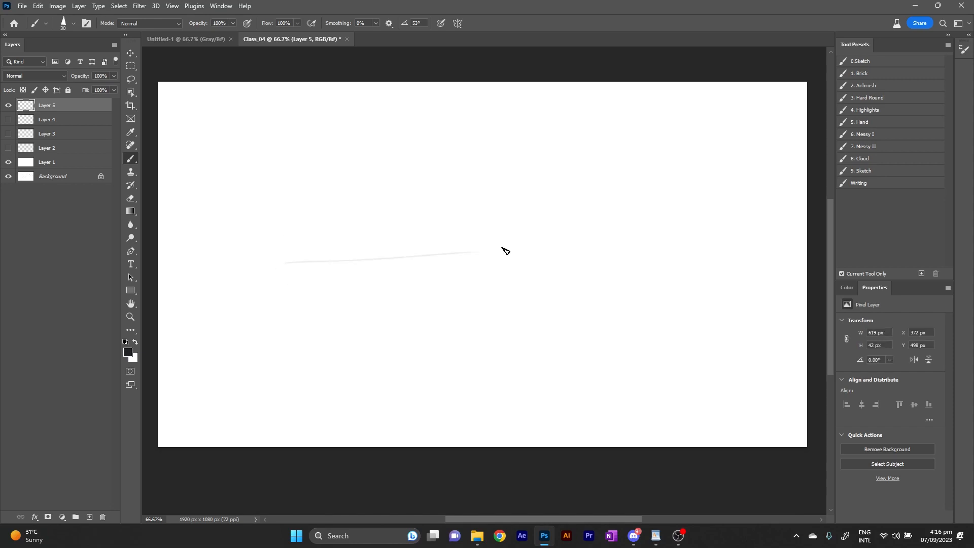
scroll(506, 251, right, 1)
scroll(422, 294, left, 5)
key(ctrl+z)
mouse_move(398, 262)
mouse_down()
mouse_move(517, 258)
mouse_move(437, 262)
mouse_move(557, 261)
mouse_up()
drag(411, 261, 410, 263)
key(ctrl+z)
key(ctrl+z)
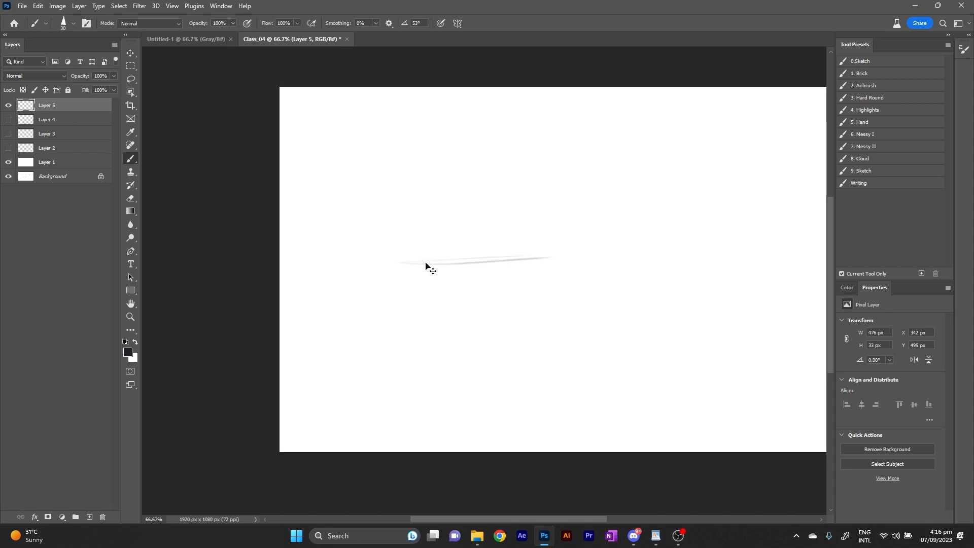
key(ctrl+z)
Mark two mouth-corner dots and join them with a nearly horizontal line, about 466 px wide overall.
drag(362, 213, 364, 215)
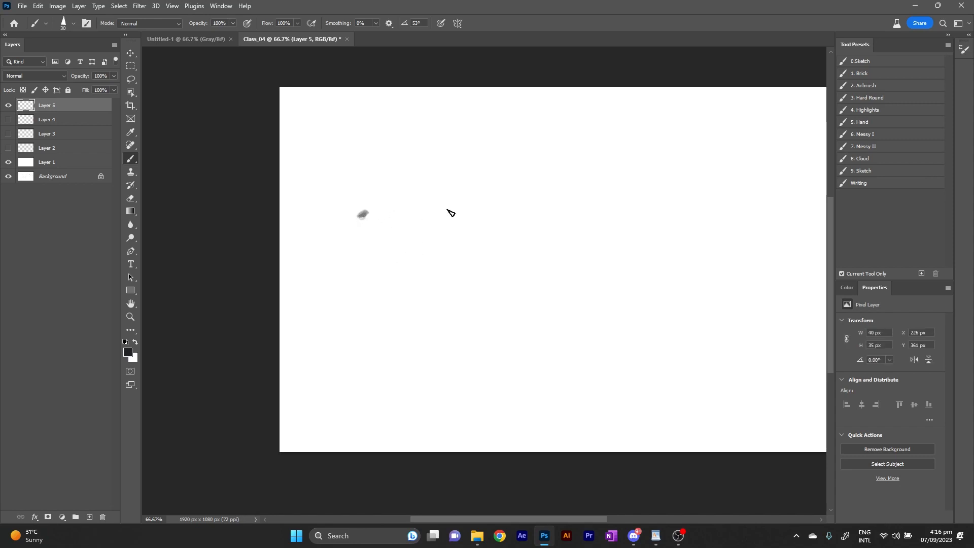
drag(510, 216, 507, 217)
key(super+z)
key(Escape)
drag(363, 214, 534, 206)
key(ctrl+z)
drag(363, 215, 498, 219)
drag(363, 215, 508, 218)
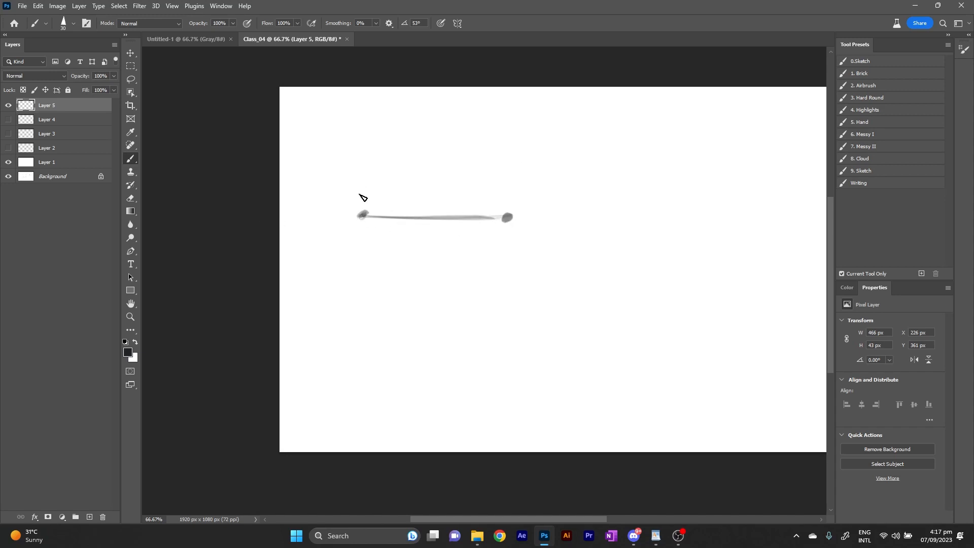
Sketch a light arch from corner to corner above the mouth line as the upper-lip guide.
mouse_move(365, 211)
mouse_down()
mouse_move(435, 192)
mouse_move(469, 206)
mouse_move(479, 194)
mouse_up()
mouse_move(407, 195)
mouse_down()
mouse_move(504, 214)
mouse_move(425, 199)
mouse_move(483, 203)
mouse_move(391, 198)
mouse_move(407, 195)
mouse_move(364, 214)
mouse_up()
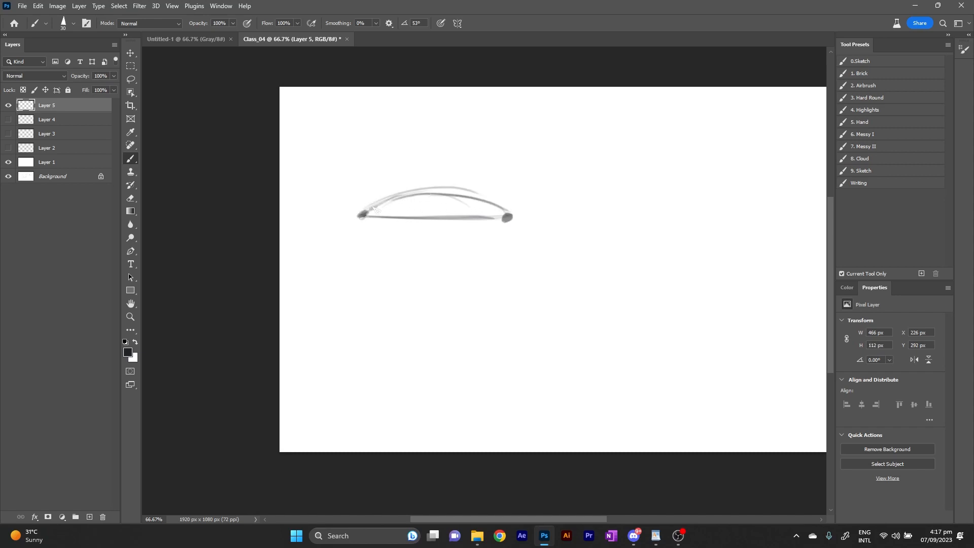
mouse_move(367, 208)
mouse_down()
mouse_move(450, 190)
mouse_move(488, 198)
mouse_up()
drag(455, 197, 511, 212)
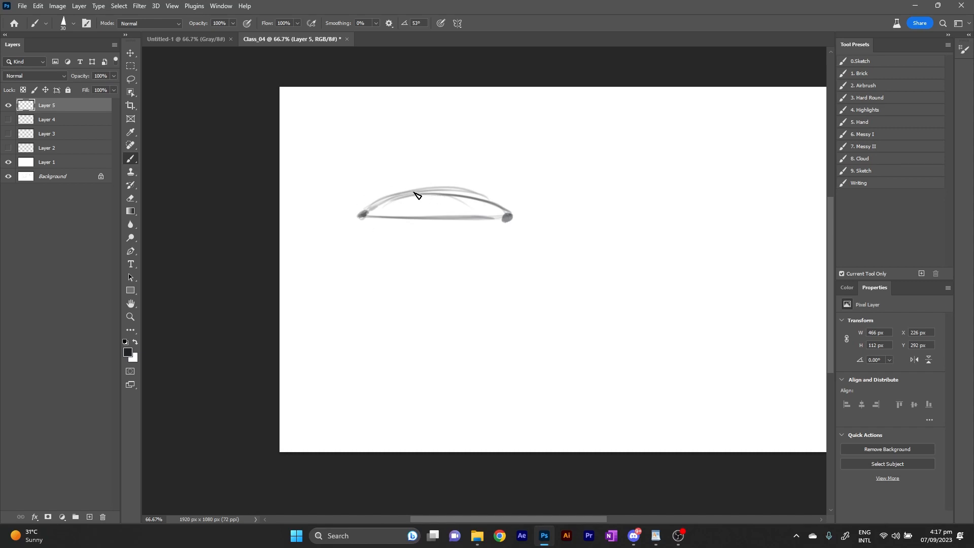
Draw the dipped cupid's bow at the arch's centre and darken the upper-lip outline down to both corners.
mouse_move(412, 195)
mouse_down()
mouse_move(458, 188)
mouse_move(403, 193)
mouse_move(454, 190)
mouse_move(401, 191)
mouse_up()
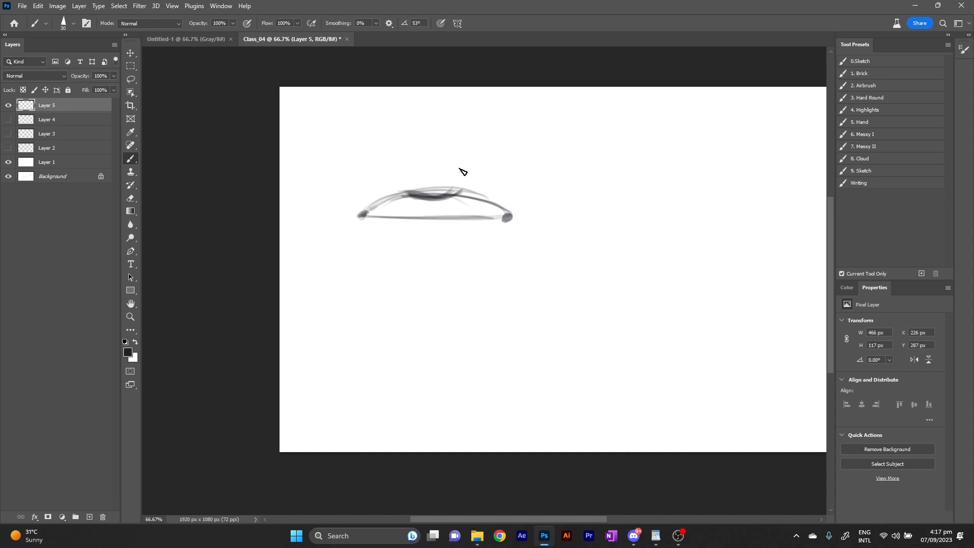
scroll(416, 154, up, 3)
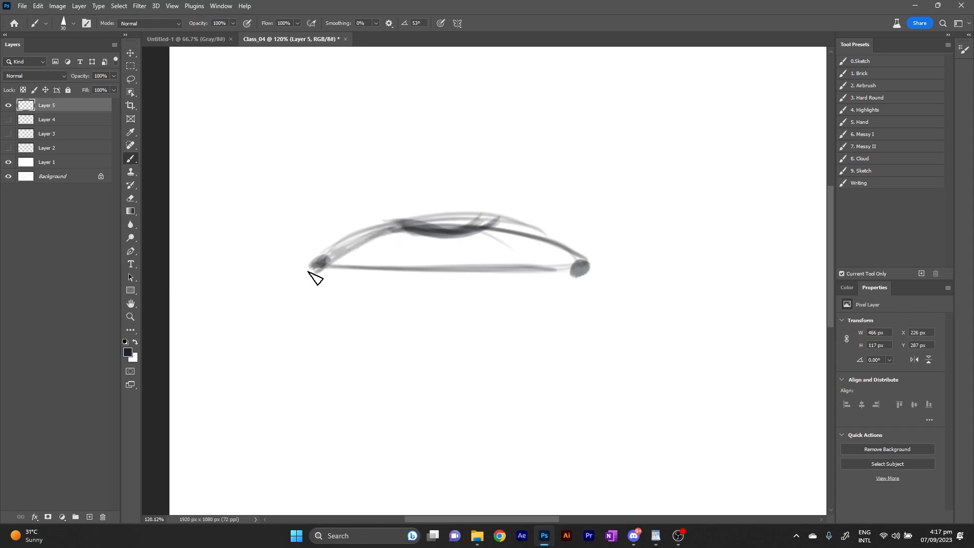
mouse_move(400, 223)
mouse_down()
mouse_move(308, 269)
mouse_move(389, 230)
mouse_up()
drag(489, 227, 560, 238)
mouse_move(500, 219)
mouse_down()
mouse_move(580, 258)
mouse_move(454, 242)
mouse_up()
drag(406, 226, 468, 234)
drag(400, 225, 321, 258)
drag(500, 218, 579, 260)
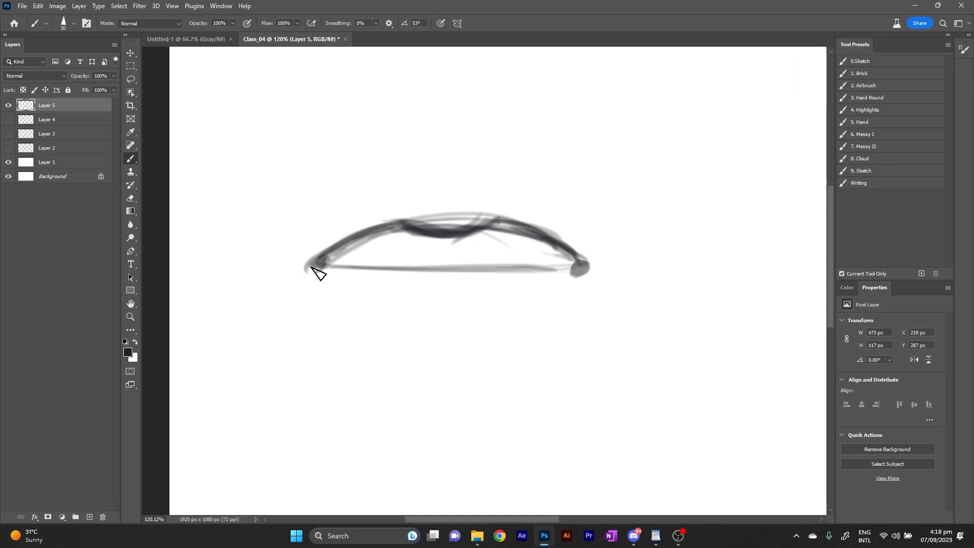
Draw a short shallow curve centred below the mouth line to mark the lower lip's bottom edge.
mouse_move(576, 274)
mouse_down()
mouse_move(378, 307)
mouse_move(309, 269)
mouse_up()
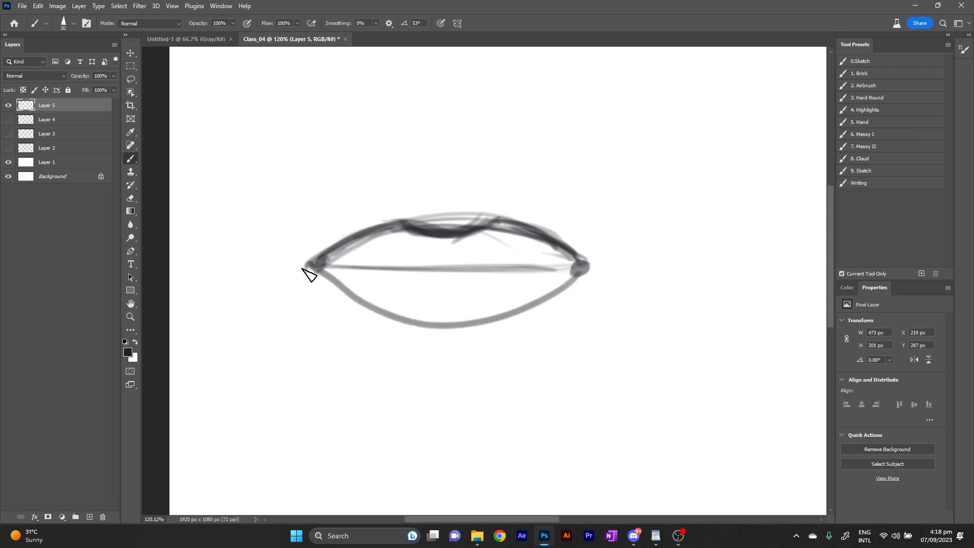
key(ctrl+z)
mouse_move(397, 335)
mouse_down()
mouse_move(471, 335)
mouse_move(375, 333)
mouse_move(491, 332)
mouse_move(442, 338)
mouse_move(397, 337)
mouse_move(493, 332)
mouse_move(388, 333)
mouse_move(515, 325)
mouse_move(388, 333)
mouse_move(466, 333)
mouse_move(430, 340)
mouse_up()
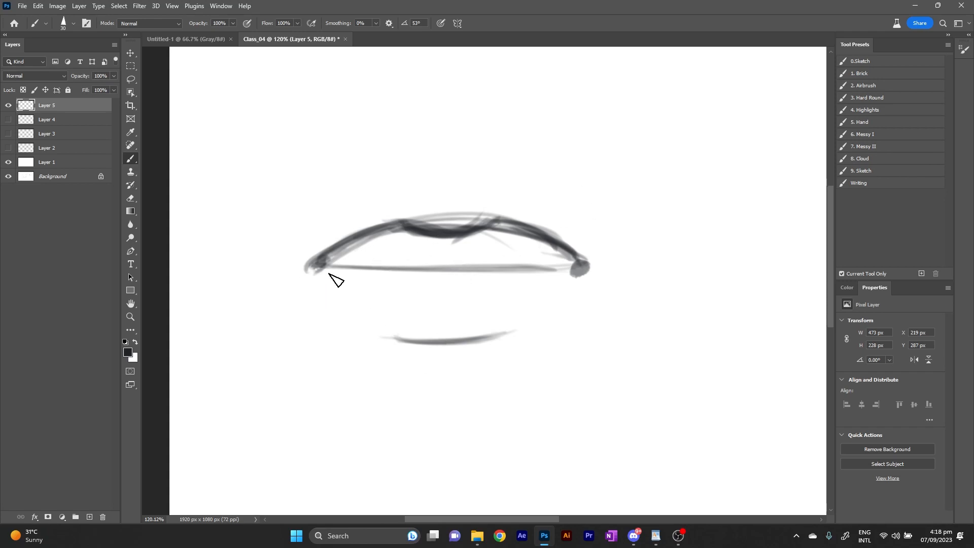
Darken the line between the lips and add a small downward dip at its centre.
scroll(330, 276, down, 5)
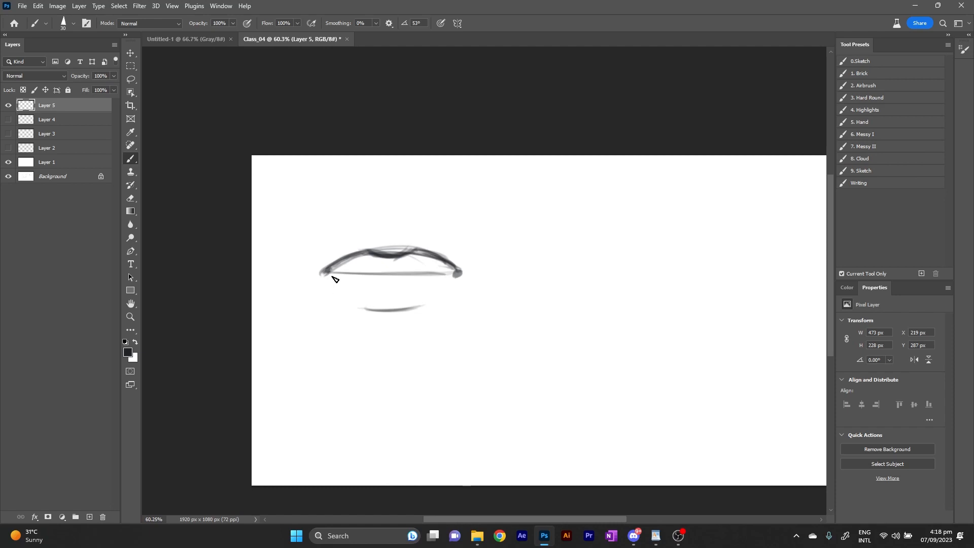
scroll(332, 277, up, 4)
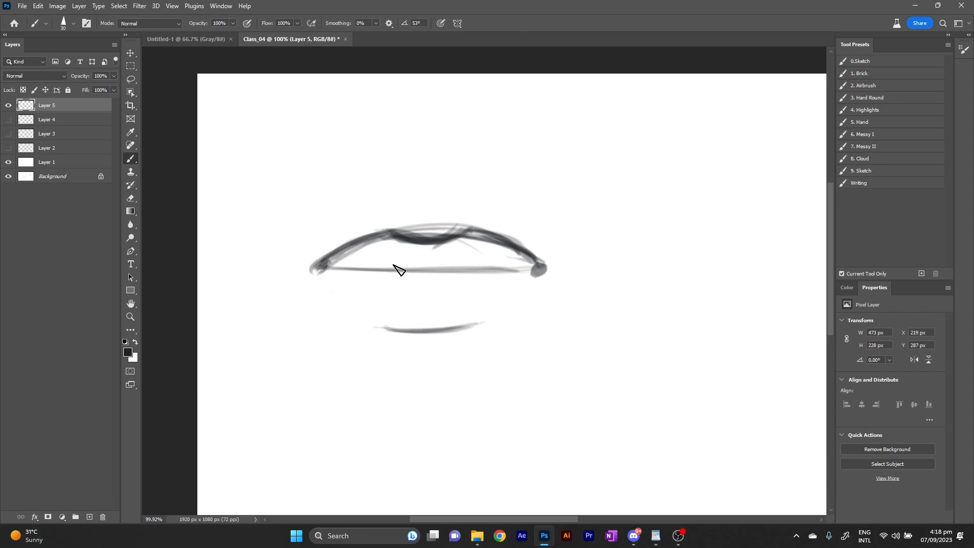
mouse_move(400, 263)
mouse_down()
mouse_move(435, 266)
mouse_move(431, 274)
mouse_move(386, 269)
mouse_move(447, 262)
mouse_move(366, 270)
mouse_up()
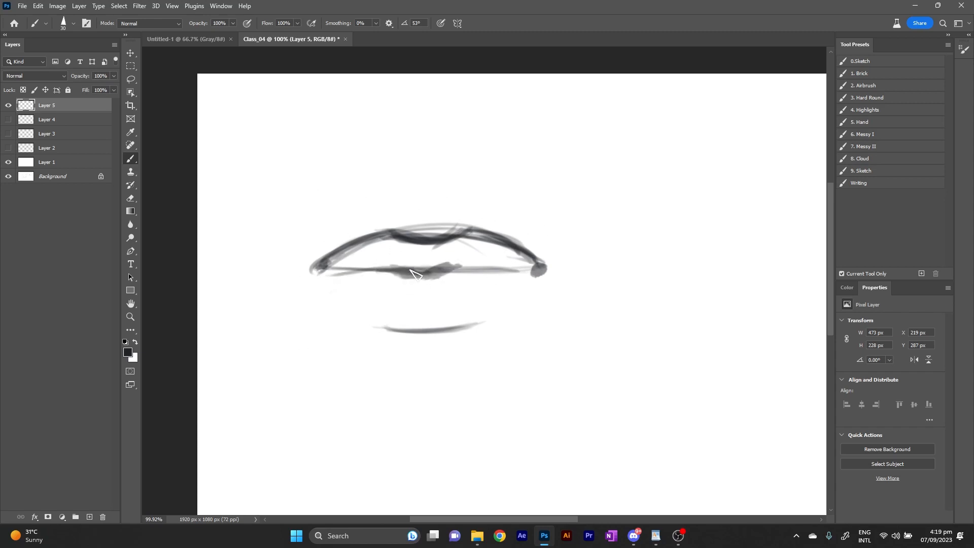
key(ctrl+z)
key(ctrl+z)
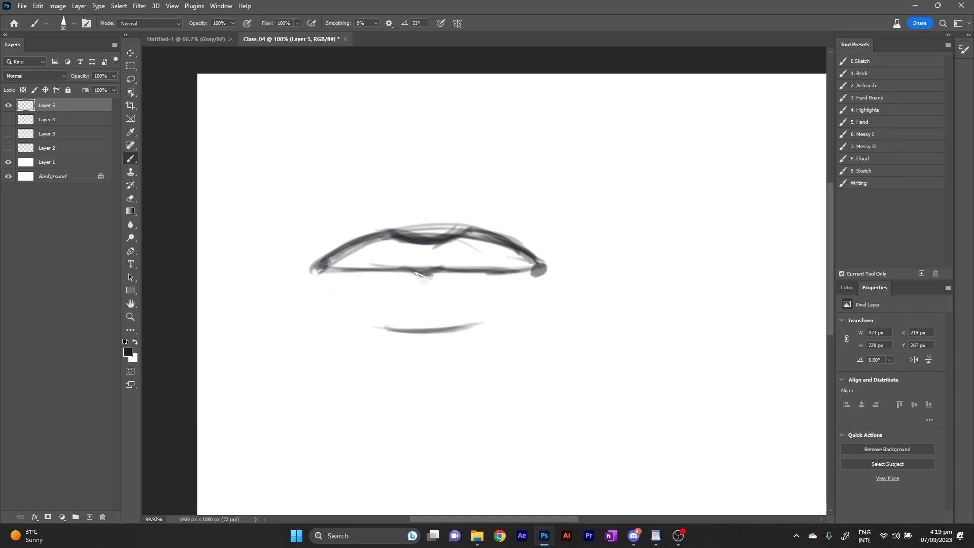
drag(435, 267, 348, 265)
mouse_move(441, 270)
mouse_down()
mouse_move(531, 274)
mouse_move(447, 296)
mouse_up()
drag(544, 265, 530, 255)
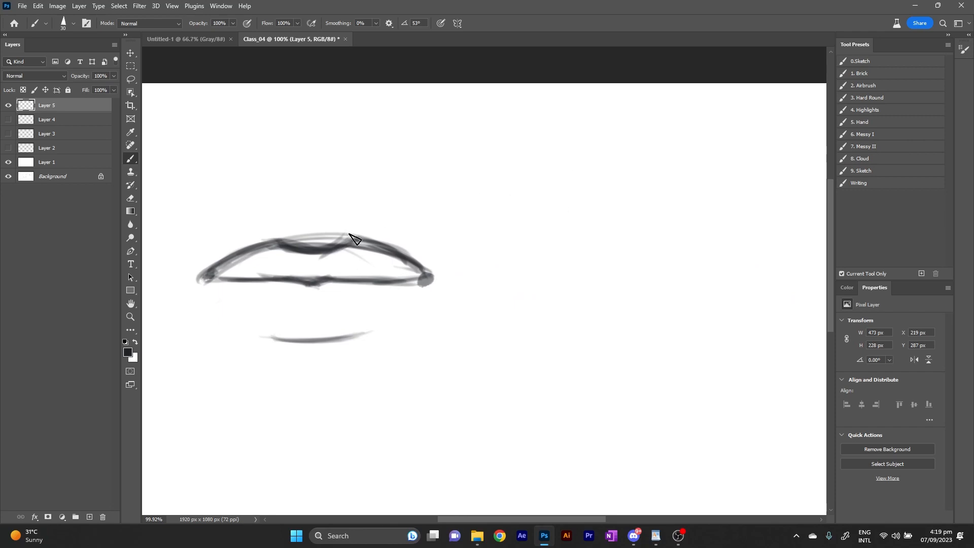
drag(359, 292, 365, 286)
drag(336, 249, 339, 251)
key(ctrl+z)
key(ctrl+z)
key(ctrl+z)
Sketch three touching construction circles to the upper right of the first lips, one above and two side by side below.
mouse_move(559, 117)
mouse_down()
mouse_move(605, 122)
mouse_move(561, 174)
mouse_move(568, 163)
mouse_move(582, 209)
mouse_move(594, 177)
mouse_up()
key(ctrl+z)
key(ctrl+z)
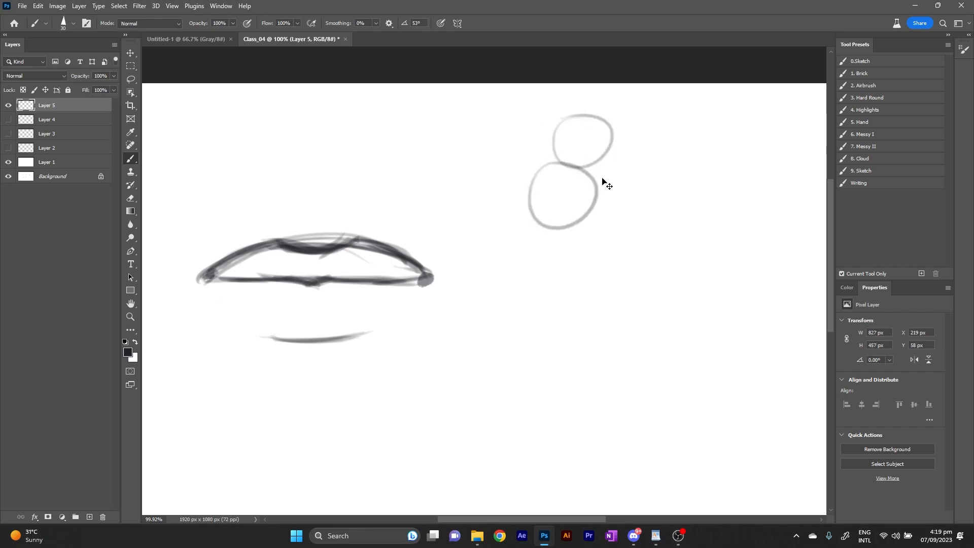
drag(572, 165, 552, 159)
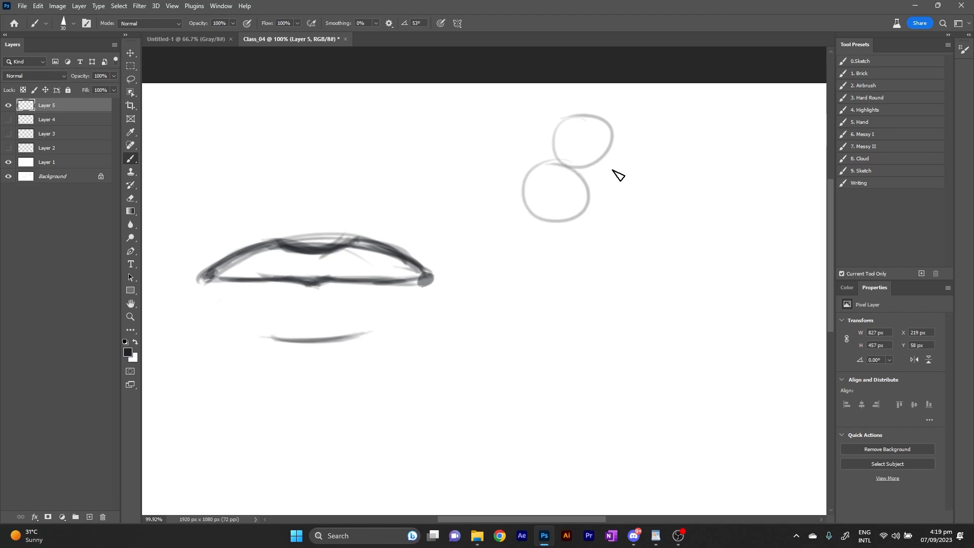
mouse_move(618, 157)
mouse_down()
mouse_move(597, 209)
mouse_move(615, 168)
mouse_move(604, 201)
mouse_move(604, 164)
mouse_move(580, 171)
mouse_move(607, 159)
mouse_move(619, 167)
mouse_move(606, 154)
mouse_move(633, 187)
mouse_move(591, 199)
mouse_move(595, 179)
mouse_up()
key(ctrl+z)
key(ctrl+z)
key(ctrl+z)
drag(518, 147, 589, 168)
key(ctrl+z)
key(ctrl+z)
Draw the cupid's bow curve inside the upper circle and sketch the left half of the mouth line and upper-lip edge.
mouse_move(546, 126)
mouse_down()
mouse_move(592, 130)
mouse_move(561, 124)
mouse_up()
mouse_move(582, 166)
mouse_down()
mouse_move(616, 154)
mouse_move(571, 167)
mouse_move(544, 156)
mouse_move(482, 175)
mouse_up()
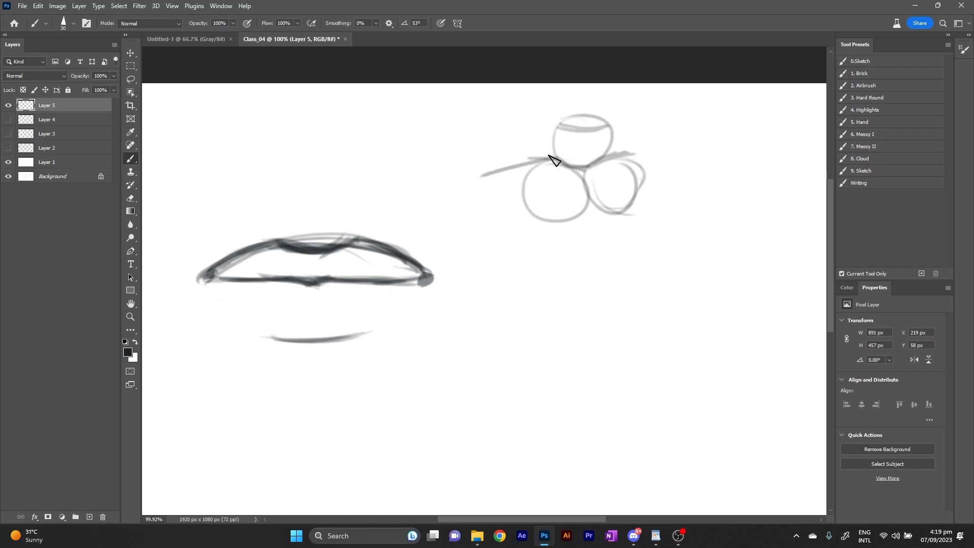
drag(559, 122, 487, 167)
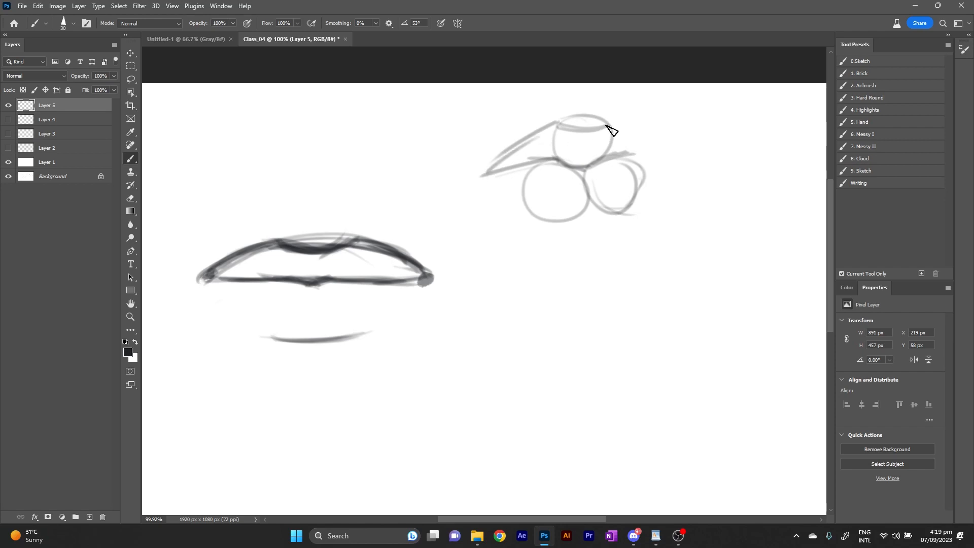
Sketch the right half of the upper lip and mouth corner, and outline the lower lip around the two lower circles.
drag(612, 128, 688, 155)
key(ctrl+z)
drag(604, 126, 613, 121)
drag(604, 156, 665, 164)
key(ctrl+z)
mouse_move(613, 122)
mouse_down()
mouse_move(677, 160)
mouse_move(691, 158)
mouse_up()
drag(483, 163, 547, 130)
mouse_move(513, 193)
mouse_down()
mouse_move(589, 228)
mouse_move(632, 209)
mouse_up()
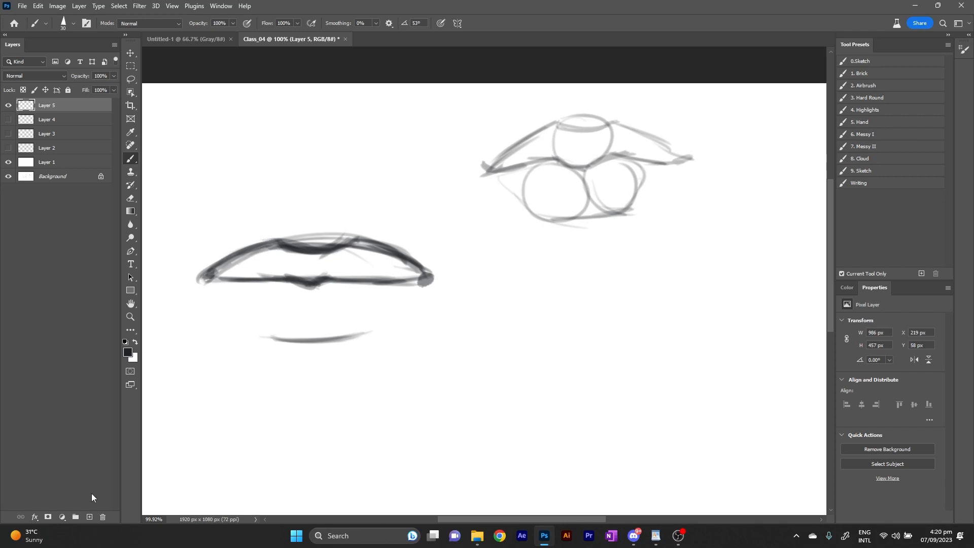
Add a new layer and place it directly beneath the lip sketch layer.
click(89, 517)
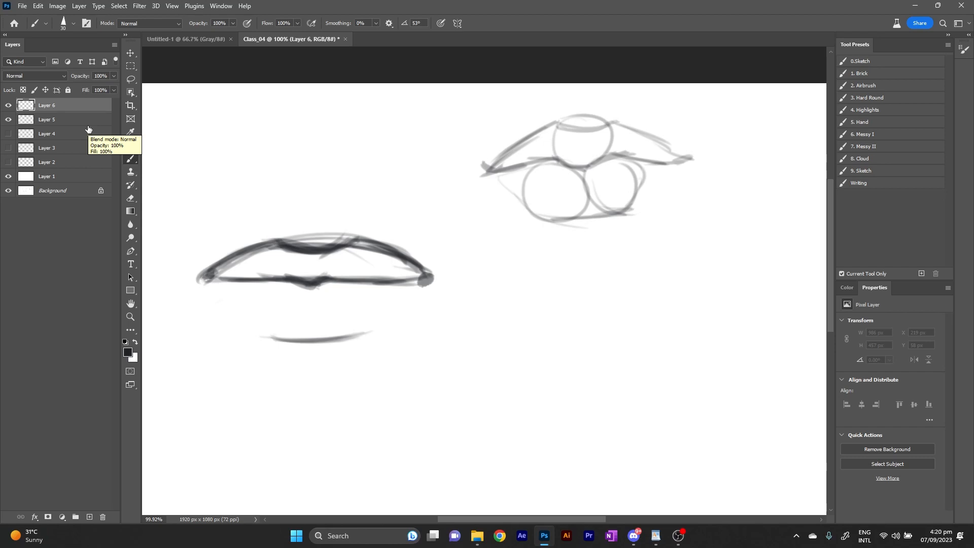
drag(56, 105, 60, 127)
click(9, 106)
click(9, 106)
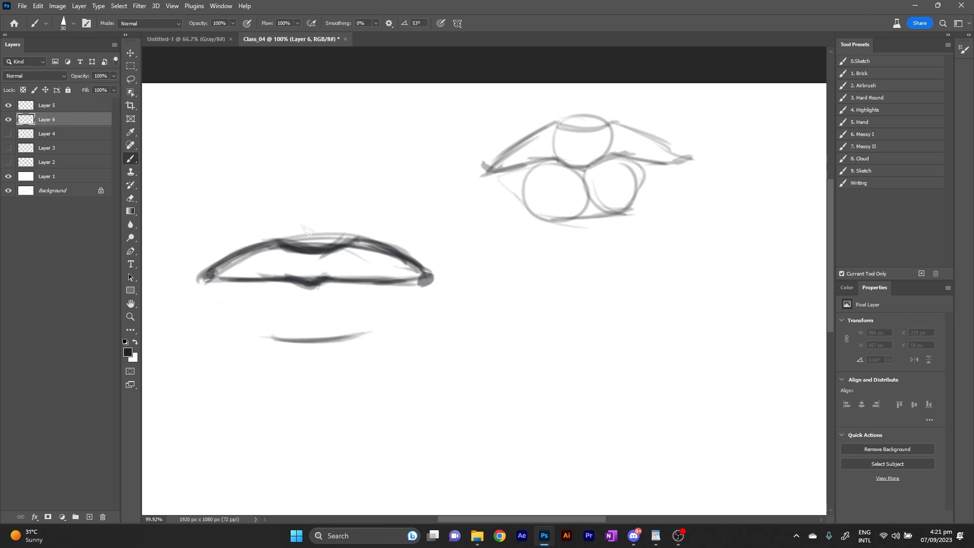
Paint a mid-grey circle behind the front-view lips with the Soft Round Pressure Opacity brush at 143 px.
right_click(318, 256)
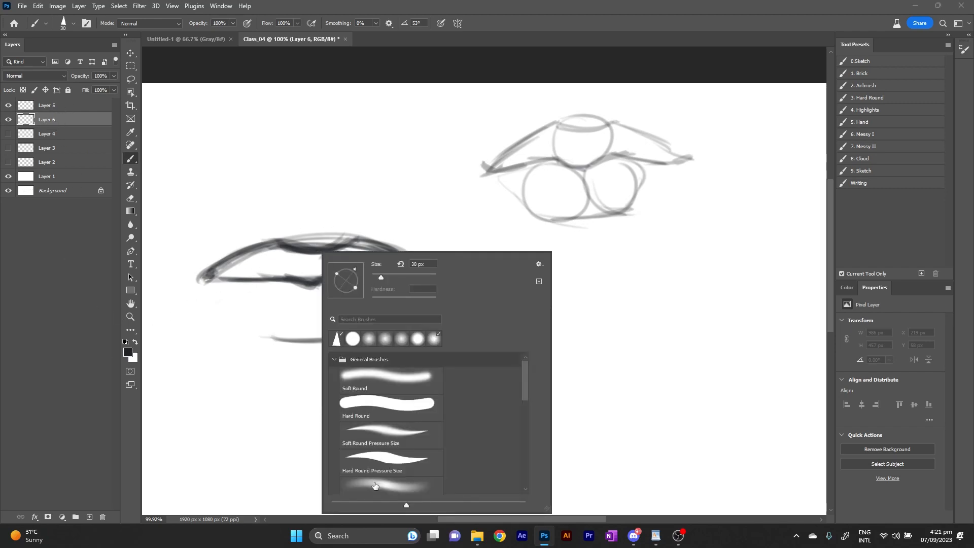
click(377, 480)
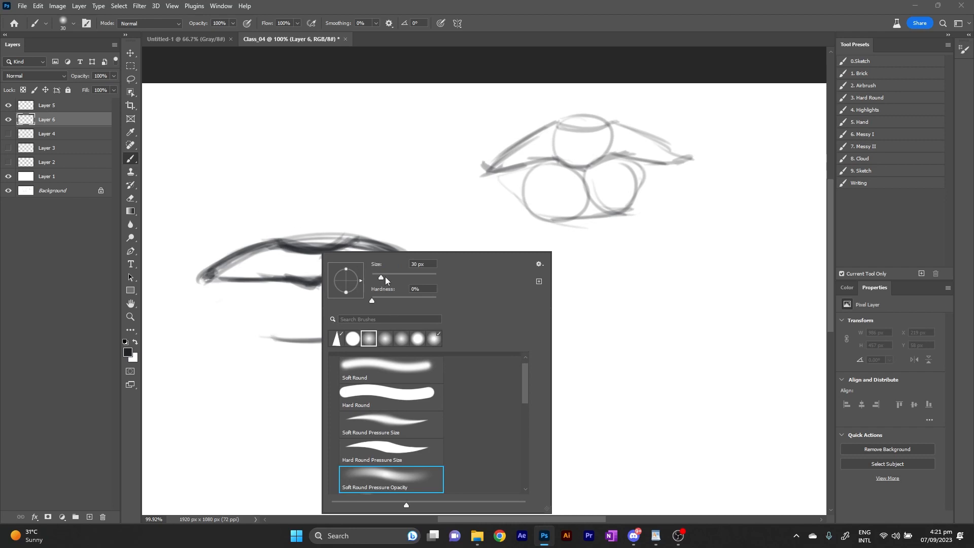
click(128, 352)
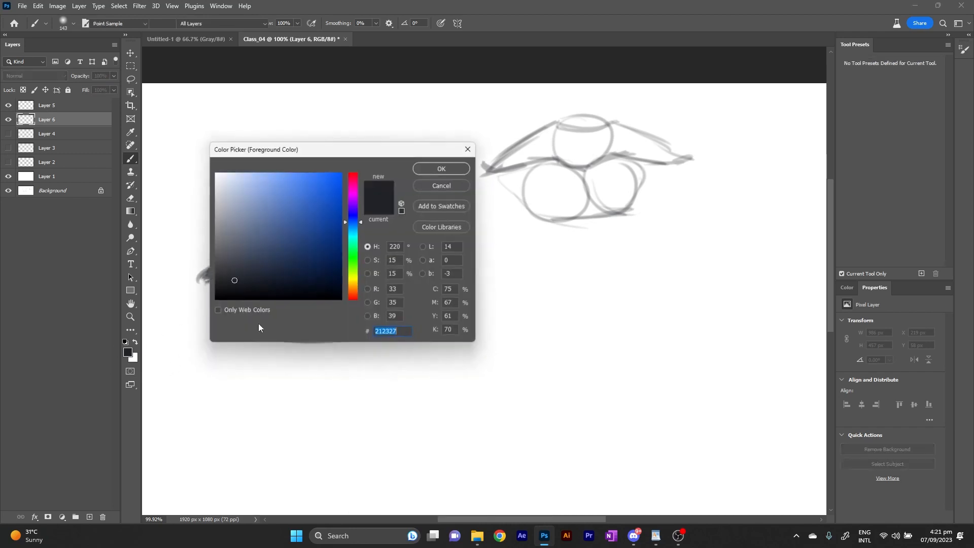
click(215, 216)
click(440, 168)
mouse_move(330, 203)
mouse_down()
mouse_move(371, 267)
mouse_move(309, 322)
mouse_move(399, 296)
mouse_move(255, 250)
mouse_move(219, 289)
mouse_move(390, 357)
mouse_move(387, 147)
mouse_up()
Switch back to the triangular sketch brush at 25 px and set the foreground colour to dark grey 373737.
right_click(366, 232)
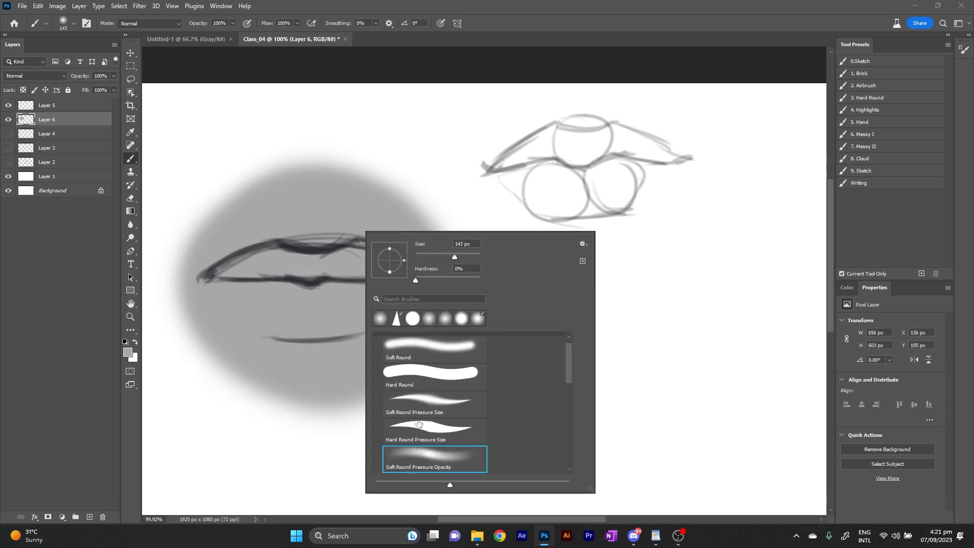
click(396, 317)
drag(447, 257, 437, 258)
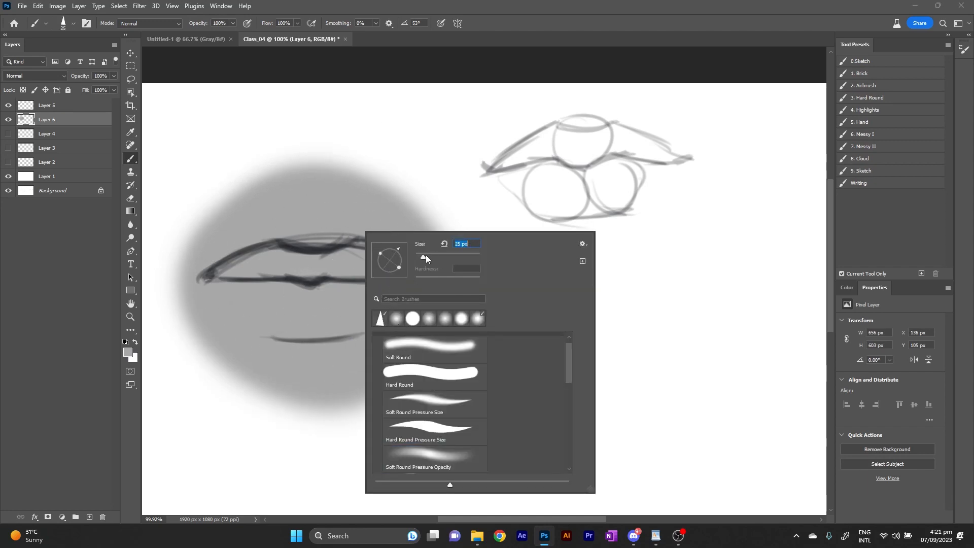
click(127, 351)
click(214, 273)
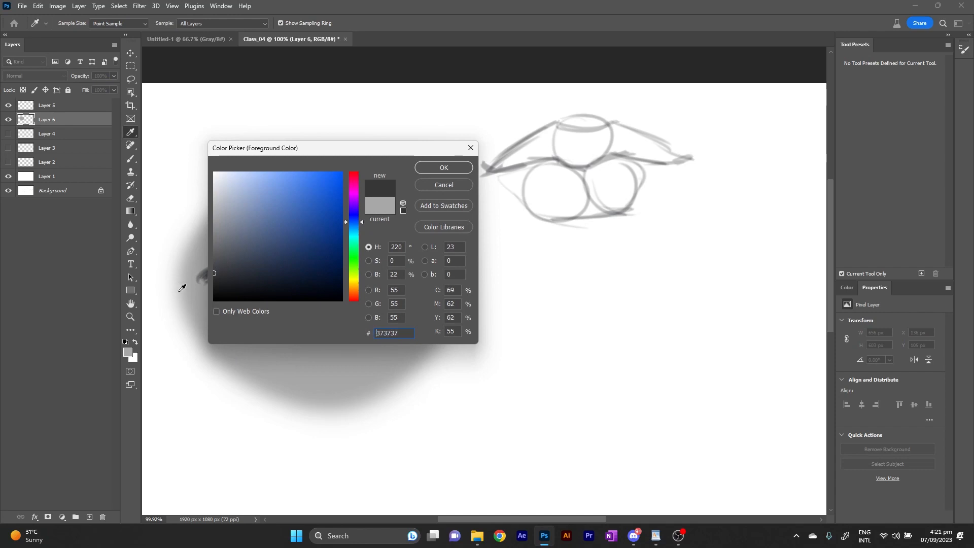
click(425, 171)
drag(239, 270, 249, 274)
key(ctrl+z)
Enlarge the brush to 90 px and shade the upper lip of the front-view lips dark grey.
scroll(227, 250, up, 3)
scroll(226, 250, down, 2)
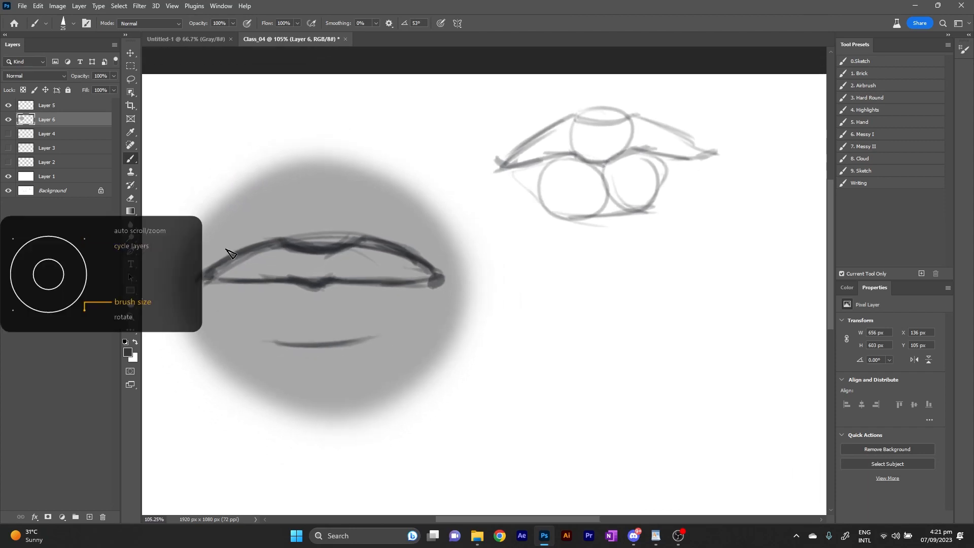
key(bracketright)
key(bracketright)
key(bracketright)
key(bracketright)
key(bracketright)
key(bracketright)
key(bracketright)
key(bracketright)
key(bracketright)
key(bracketright)
key(bracketright)
key(bracketleft)
key(bracketleft)
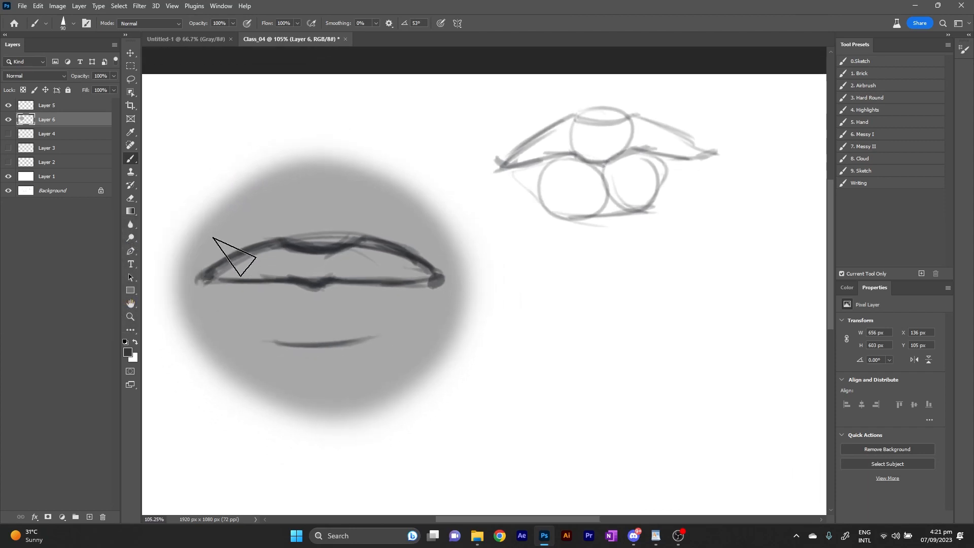
mouse_move(272, 234)
mouse_down()
mouse_move(215, 262)
mouse_move(357, 236)
mouse_move(350, 259)
mouse_move(406, 262)
mouse_move(374, 248)
mouse_move(269, 265)
mouse_move(226, 255)
mouse_up()
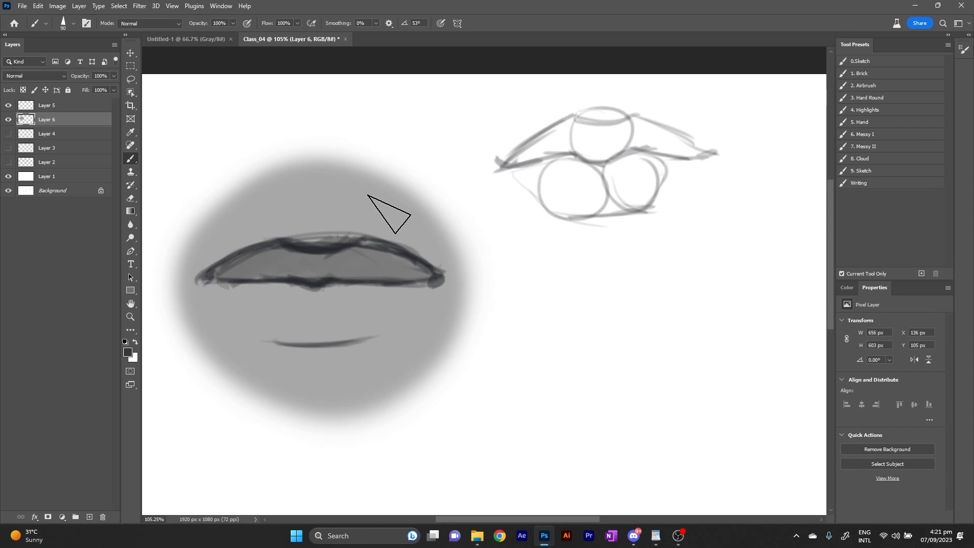
Choose a light grey foreground colour and shade the whole lower lip of the front-view lips.
click(128, 352)
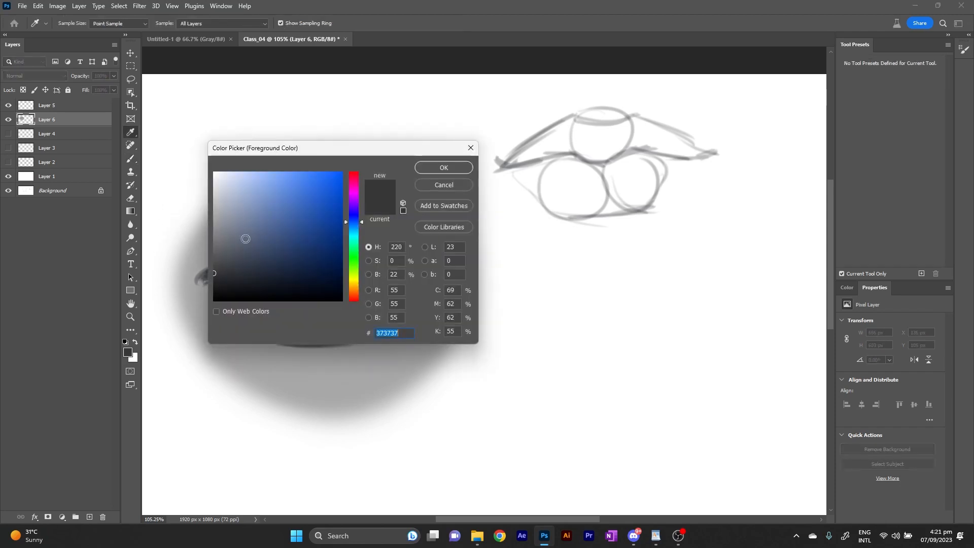
click(228, 176)
click(184, 187)
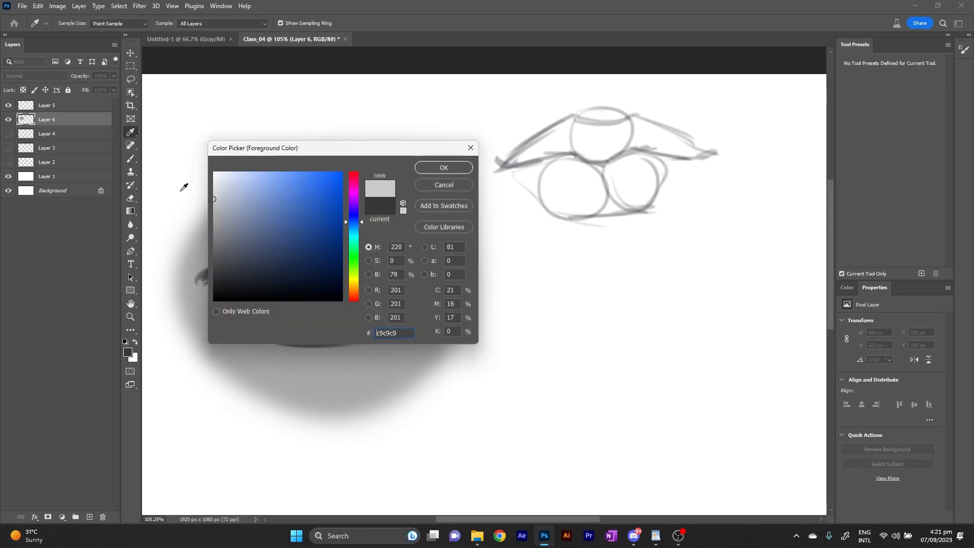
click(435, 168)
mouse_move(236, 291)
mouse_down()
mouse_move(202, 276)
mouse_move(261, 275)
mouse_move(213, 278)
mouse_move(257, 278)
mouse_move(248, 298)
mouse_move(323, 283)
mouse_move(334, 300)
mouse_move(369, 288)
mouse_move(225, 277)
mouse_move(322, 305)
mouse_move(277, 307)
mouse_move(237, 290)
mouse_move(289, 311)
mouse_move(226, 276)
mouse_move(309, 308)
mouse_up()
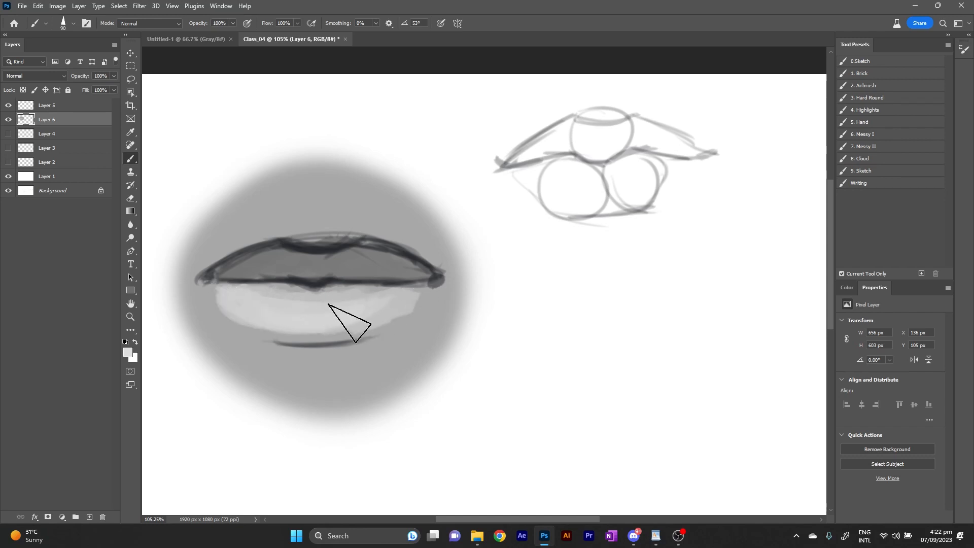
drag(222, 299, 313, 329)
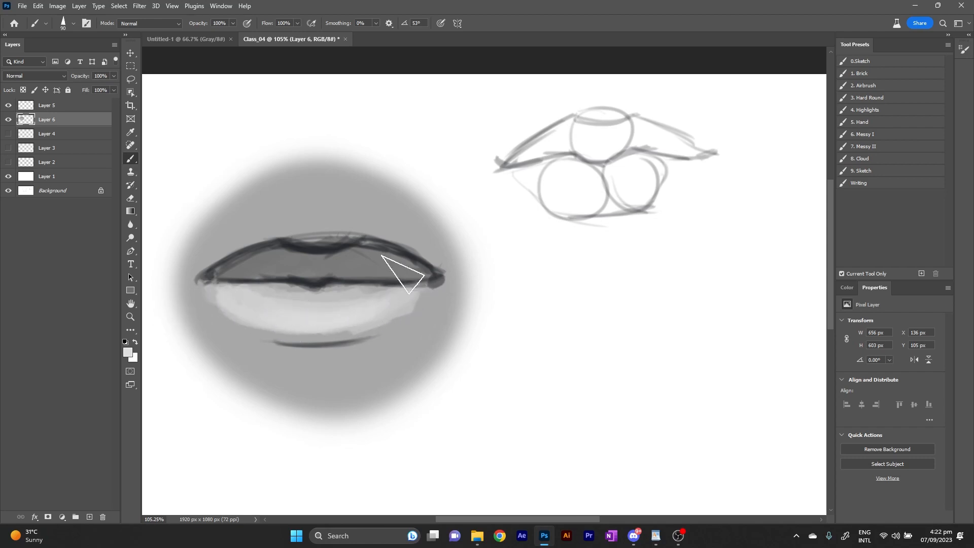
Set the foreground colour to black 000000 and the sketch brush size to 45 px.
scroll(382, 255, down, 4)
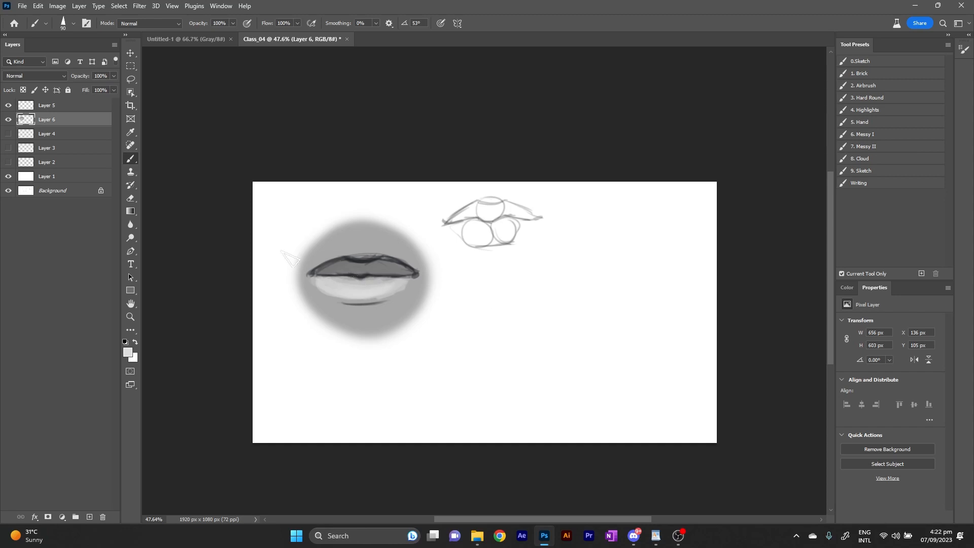
right_click(468, 307)
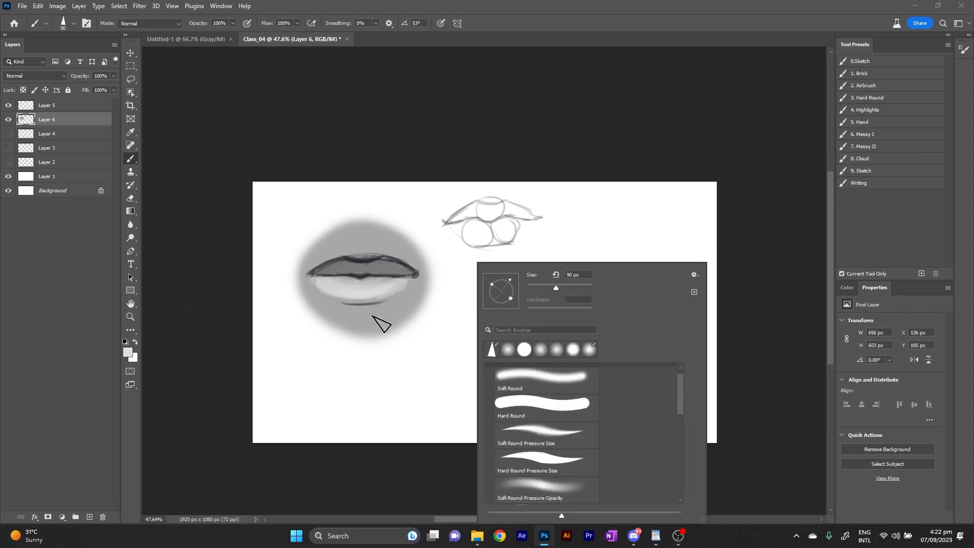
click(127, 352)
click(245, 280)
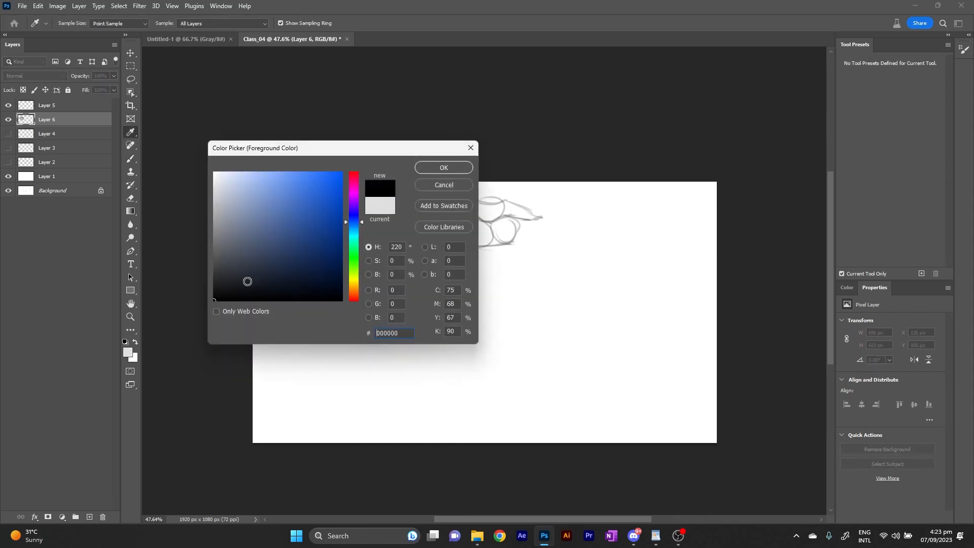
click(445, 167)
right_click(358, 228)
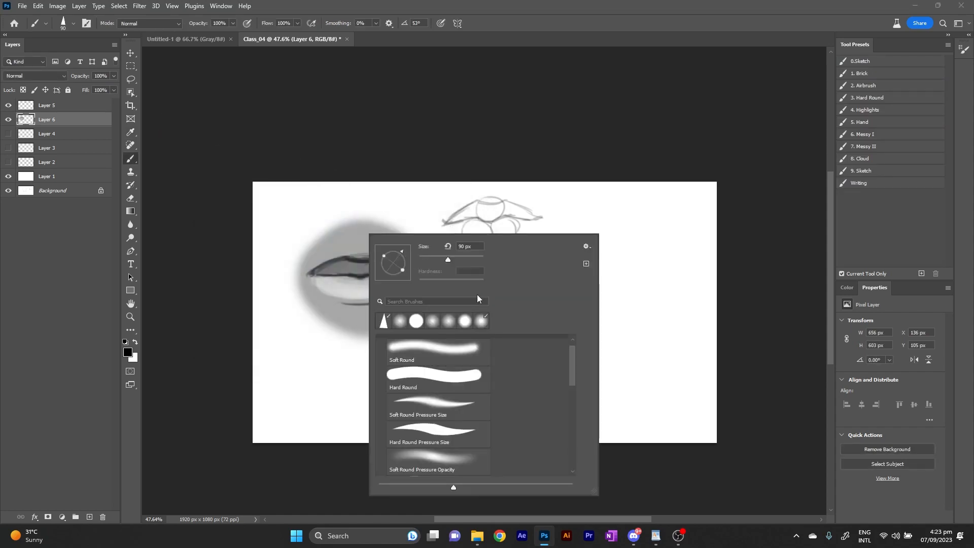
click(422, 261)
click(534, 171)
mouse_move(552, 282)
mouse_down()
mouse_move(522, 350)
mouse_move(543, 351)
mouse_up()
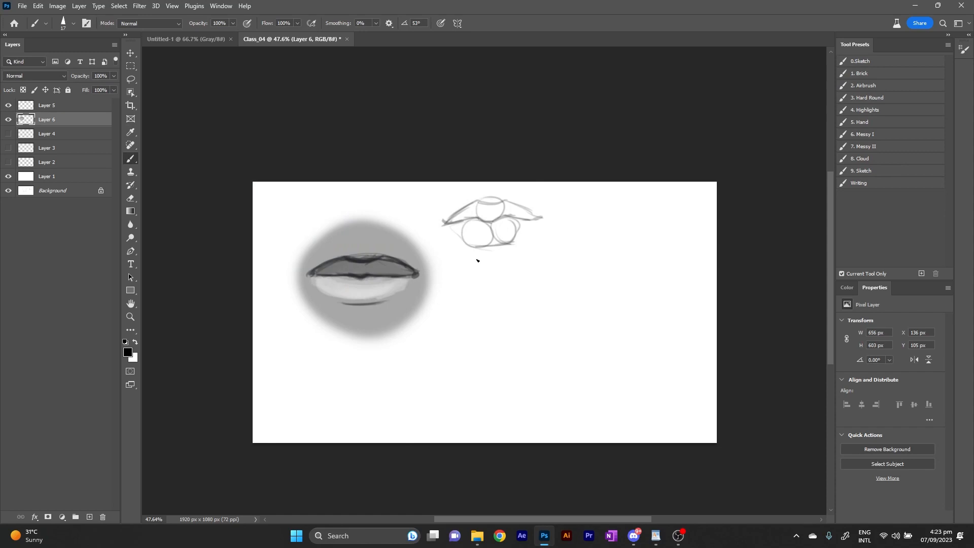
scroll(519, 338, up, 4)
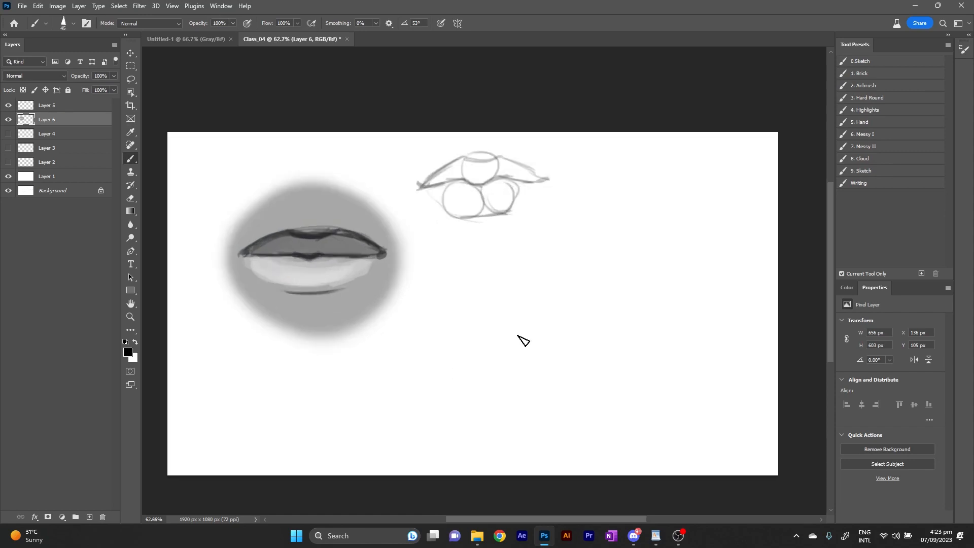
drag(617, 366, 471, 329)
drag(355, 264, 554, 265)
key(ctrl+z)
drag(372, 274, 361, 265)
key(ctrl+z)
key(ctrl+z)
Mark both mouth corners of a third pair of lips with dots in the empty area below the circle-constructed lips.
click(366, 267)
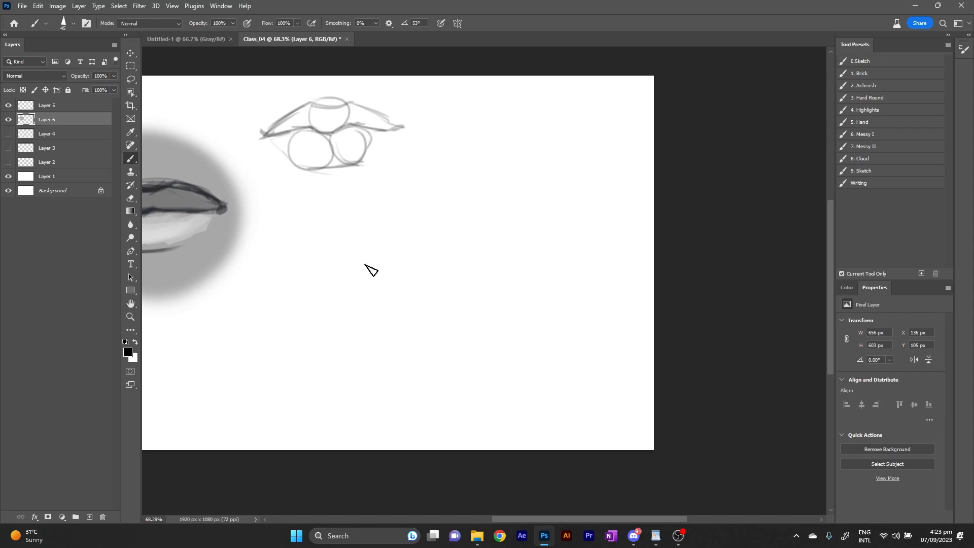
click(506, 265)
key(ctrl+z)
click(508, 266)
key(super+z)
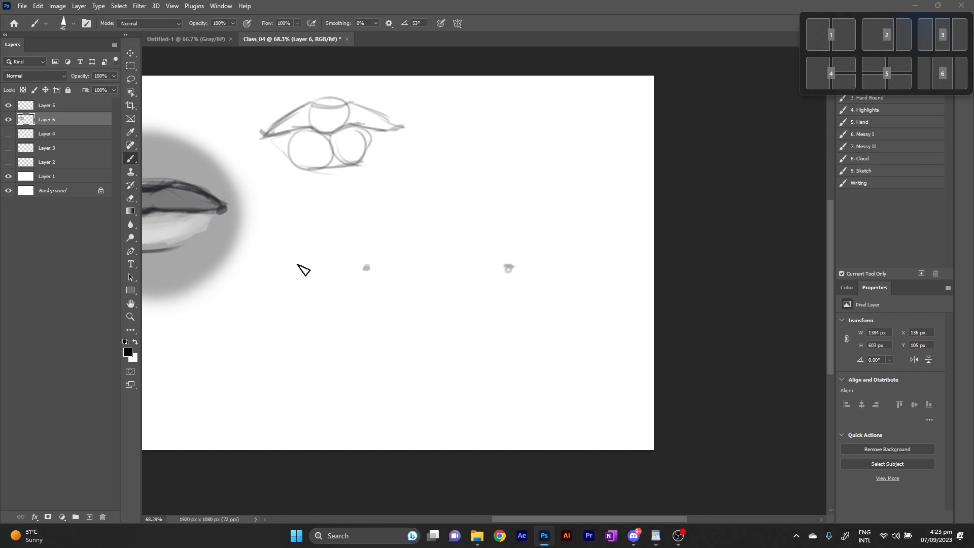
scroll(304, 269, up, 1)
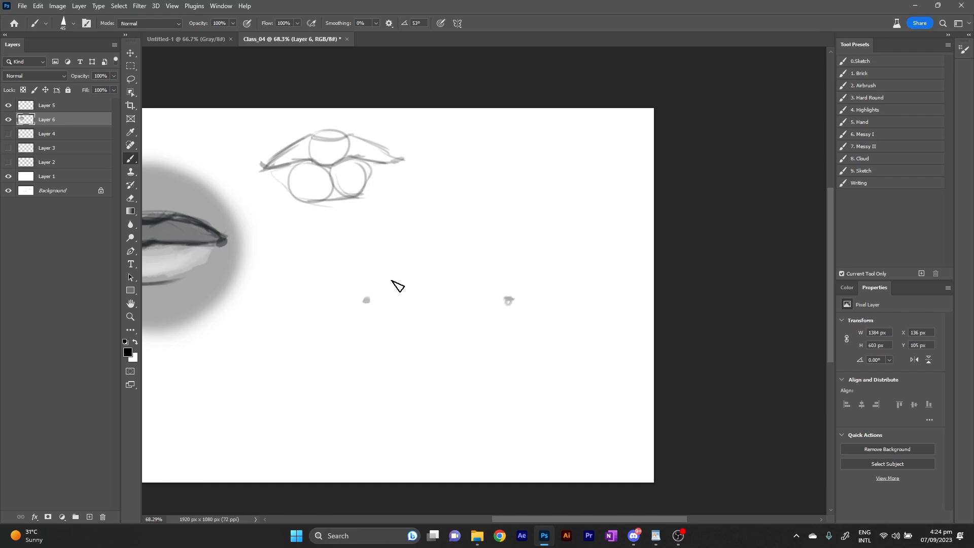
shift+click(365, 300)
key(ctrl+z)
mouse_move(365, 300)
mouse_down()
mouse_move(495, 315)
mouse_move(389, 300)
mouse_move(513, 305)
mouse_move(504, 304)
mouse_up()
key(ctrl+z)
key(ctrl+z)
key(ctrl+z)
key(ctrl+z)
Sketch the third lips' guide lines: a straight mouth line between the dots, an arc above, a cupid's bow dip and a short lower-lip curve.
mouse_move(368, 300)
mouse_down()
mouse_move(499, 300)
mouse_move(367, 299)
mouse_up()
drag(367, 300, 496, 302)
drag(364, 299, 508, 300)
key(ctrl+z)
drag(365, 299, 513, 302)
mouse_move(474, 341)
mouse_down()
mouse_move(412, 339)
mouse_move(473, 342)
mouse_up()
drag(422, 274, 452, 276)
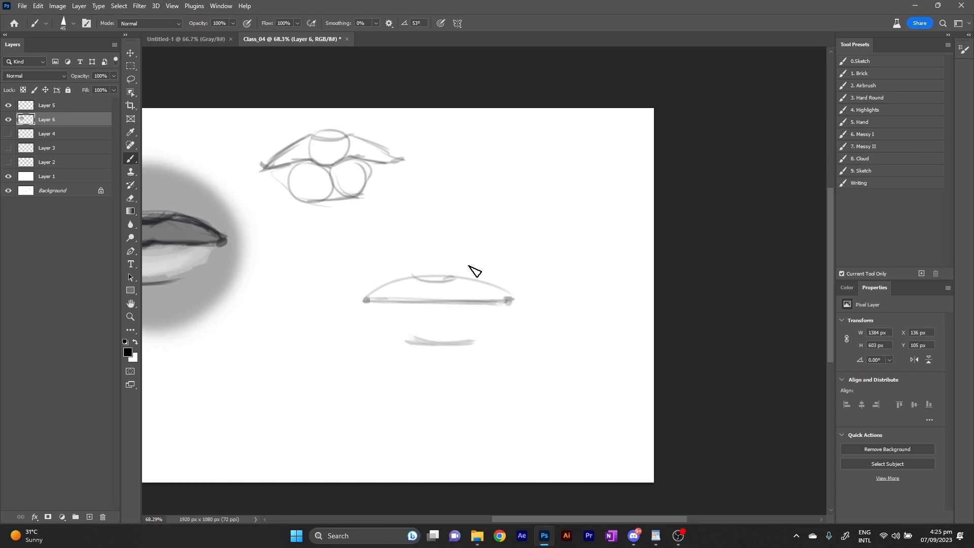
Shape the mouth line with a central dip and sketch the right edge of the upper lip on the third lips.
scroll(450, 302, up, 3)
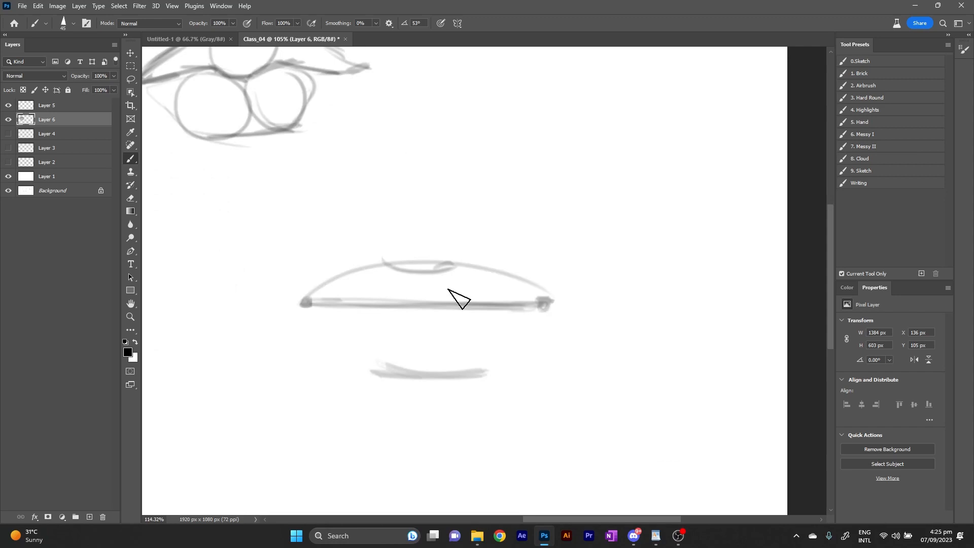
scroll(452, 297, up, 1)
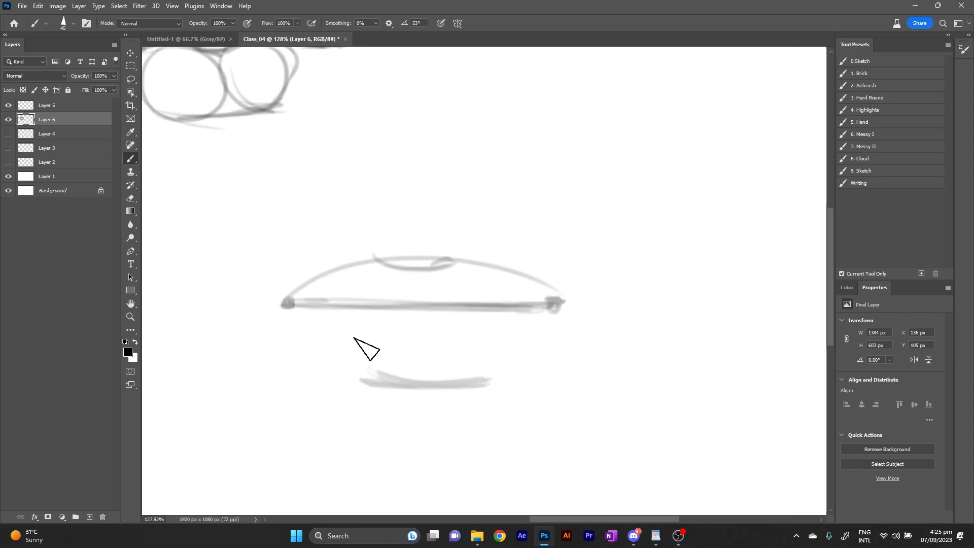
mouse_move(372, 298)
mouse_down()
mouse_move(414, 307)
mouse_move(443, 294)
mouse_move(428, 311)
mouse_move(402, 315)
mouse_move(405, 306)
mouse_move(292, 305)
mouse_move(536, 305)
mouse_up()
key(ctrl+z)
key(ctrl+z)
drag(465, 265, 519, 276)
drag(469, 260, 554, 299)
drag(461, 265, 394, 258)
key(ctrl+z)
key(ctrl+z)
mouse_move(461, 264)
mouse_down()
mouse_move(396, 269)
mouse_move(379, 260)
mouse_move(290, 286)
mouse_up()
key(ctrl+z)
Draw the left edge of the upper lip down to the mouth corner and reinforce the cupid's bow and right edge.
drag(380, 261, 284, 305)
drag(377, 262, 286, 304)
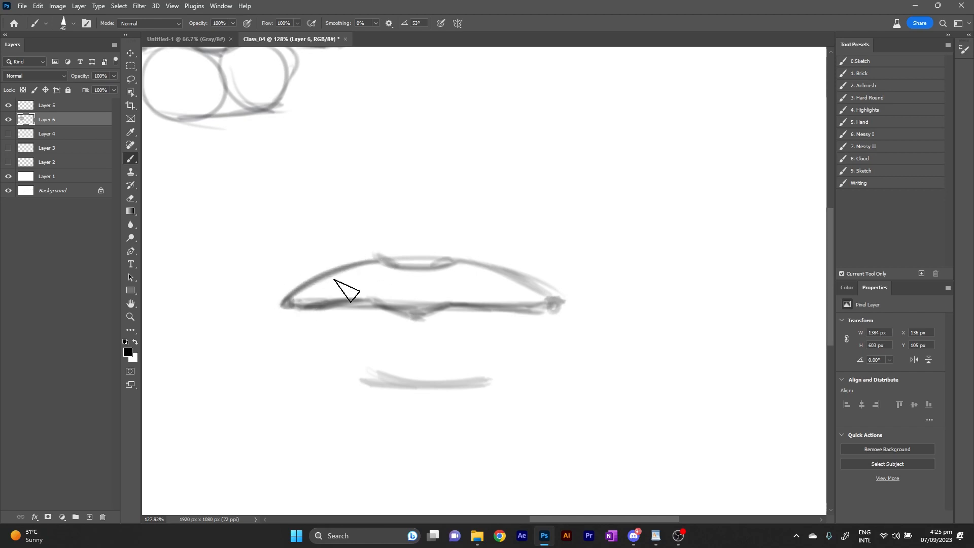
mouse_move(388, 263)
mouse_down()
mouse_move(454, 262)
mouse_move(547, 297)
mouse_up()
Darken the lower-lip curve and the dipped mouth line of the third lips.
drag(367, 380, 490, 380)
drag(482, 382, 356, 376)
mouse_move(303, 307)
mouse_down()
mouse_move(433, 301)
mouse_move(405, 310)
mouse_move(368, 291)
mouse_move(426, 299)
mouse_move(401, 308)
mouse_move(448, 297)
mouse_move(438, 302)
mouse_move(491, 304)
mouse_move(433, 297)
mouse_move(539, 300)
mouse_move(542, 290)
mouse_move(522, 302)
mouse_move(465, 296)
mouse_move(497, 307)
mouse_move(512, 302)
mouse_move(306, 298)
mouse_move(459, 310)
mouse_up()
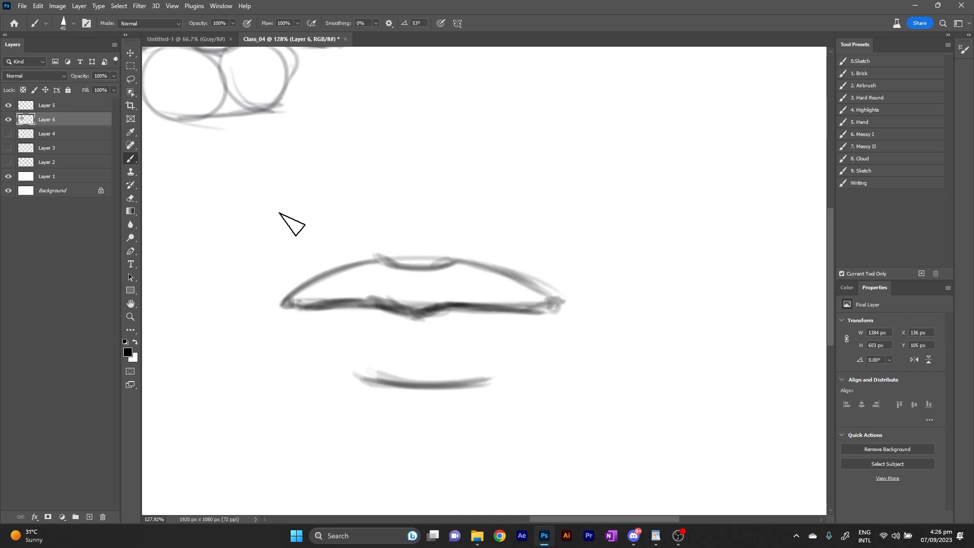
Check which drawings lie on Layer 5 and Layer 6 by briefly hiding Layer 6, and reselect Layer 6.
scroll(289, 220, down, 5)
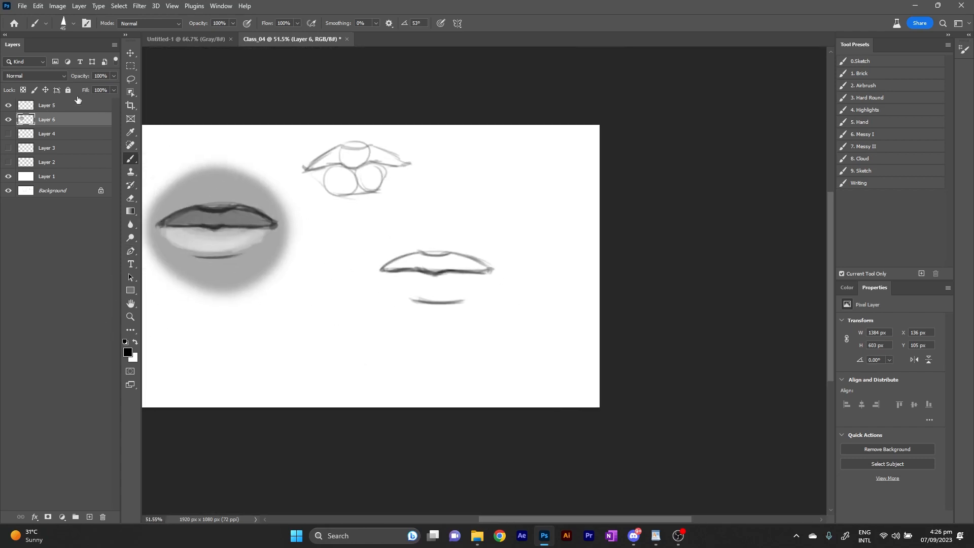
click(60, 108)
key(v)
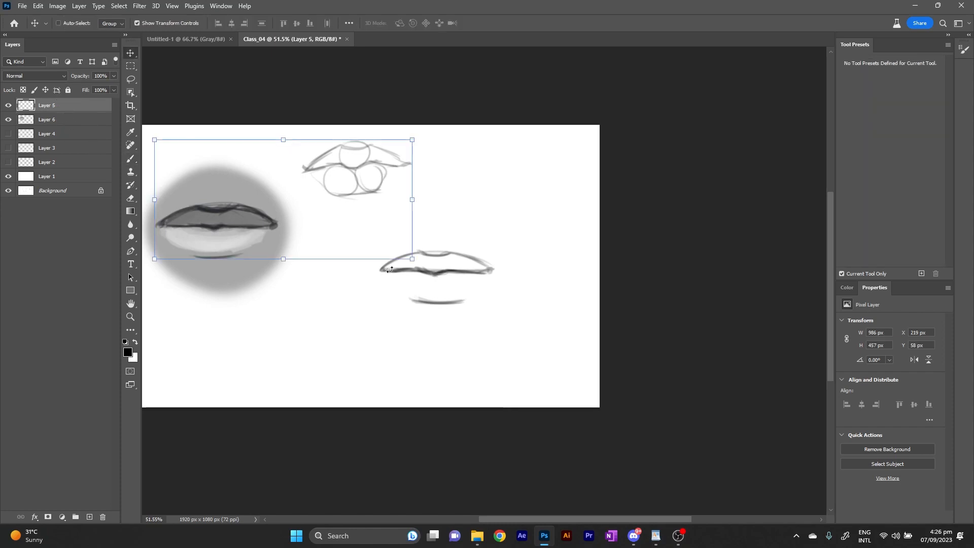
click(9, 120)
click(9, 119)
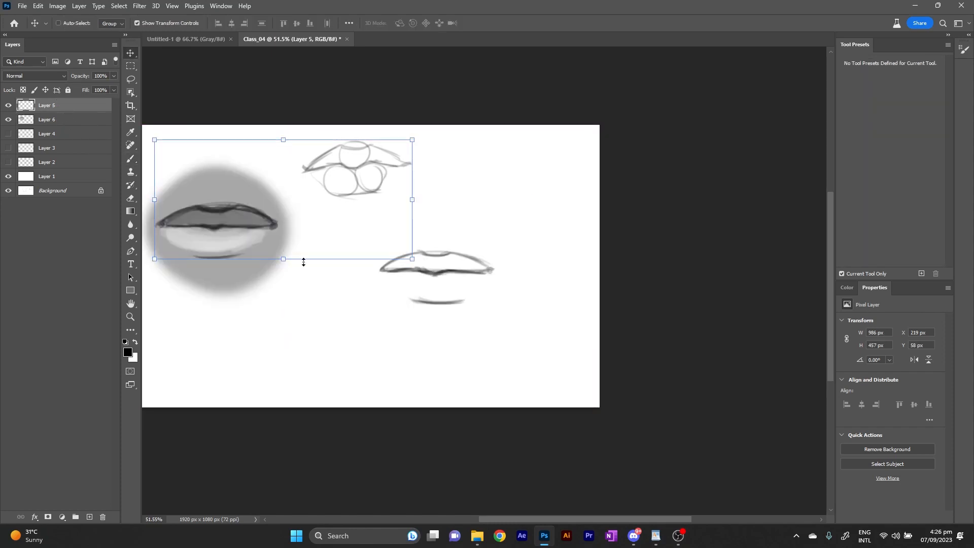
click(67, 121)
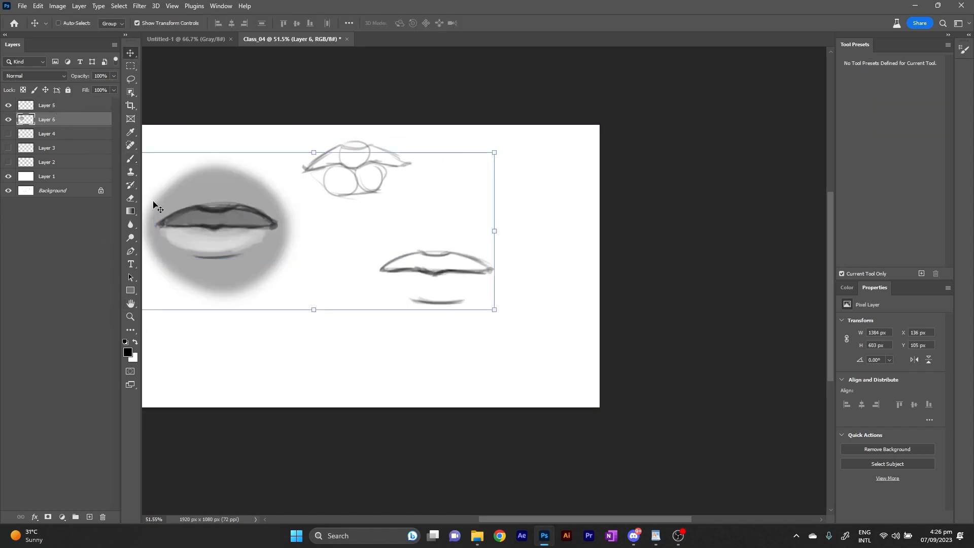
Choose a soft round brush and set the foreground colour to medium grey a2a2a2.
click(133, 159)
right_click(378, 288)
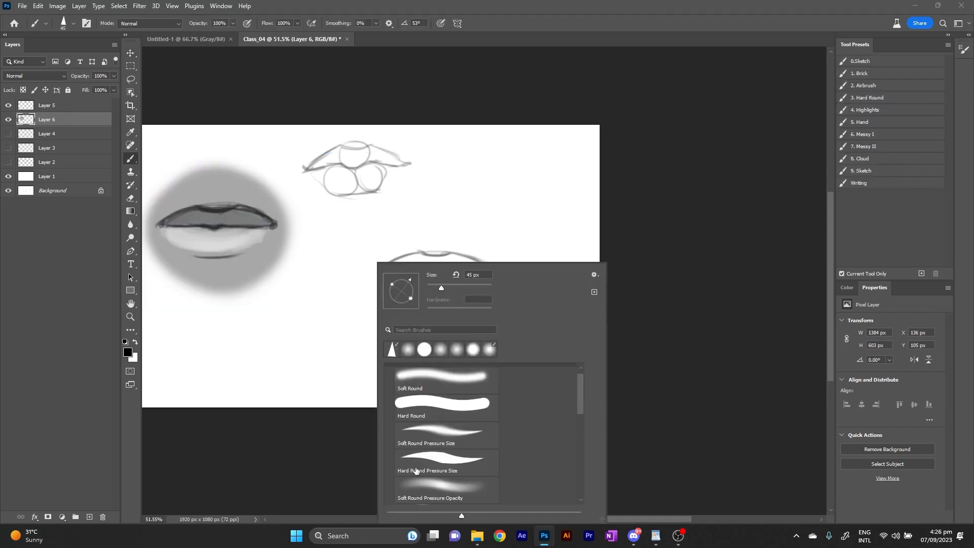
click(130, 351)
click(200, 199)
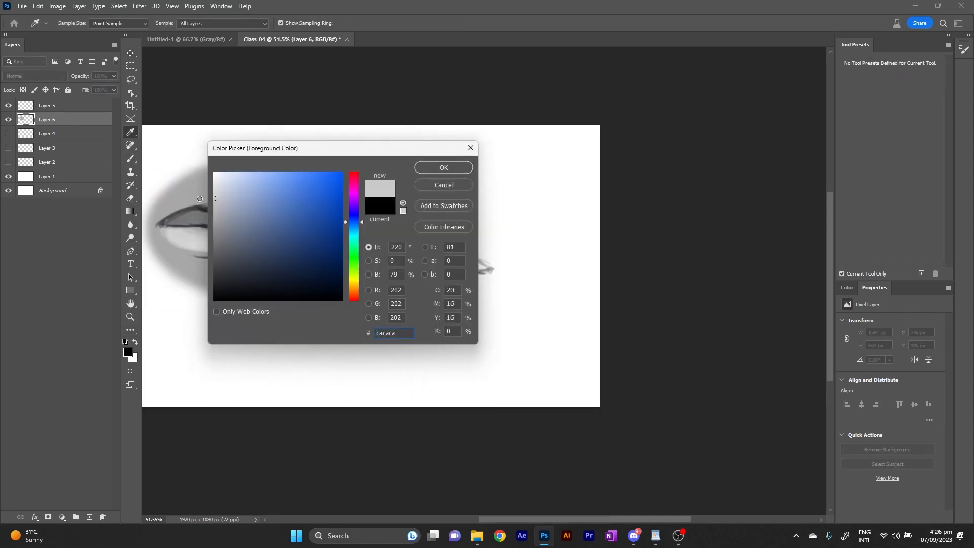
drag(200, 198, 196, 218)
click(442, 166)
mouse_move(435, 275)
mouse_down()
mouse_move(452, 293)
mouse_move(464, 269)
mouse_up()
key(ctrl+z)
Add a new layer and place it directly beneath Layer 6.
click(8, 119)
click(8, 119)
click(76, 105)
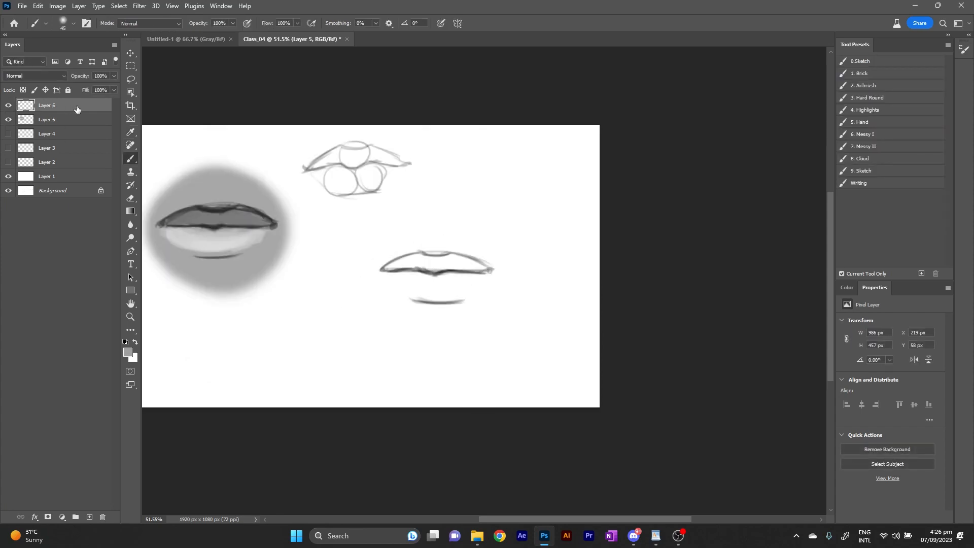
click(90, 517)
drag(63, 109, 64, 127)
Paint a soft medium-grey base behind the third lips on the new layer.
mouse_move(390, 268)
mouse_down()
mouse_move(433, 257)
mouse_move(416, 193)
mouse_up()
key(ctrl+z)
scroll(435, 254, up, 6)
mouse_move(348, 194)
mouse_down()
mouse_move(480, 229)
mouse_move(407, 187)
mouse_move(526, 220)
mouse_move(408, 173)
mouse_move(328, 291)
mouse_move(427, 200)
mouse_move(444, 306)
mouse_move(307, 186)
mouse_up()
Set the foreground to a dark grey and shade the upper lip of the third lips with it.
right_click(344, 185)
key(Escape)
click(128, 352)
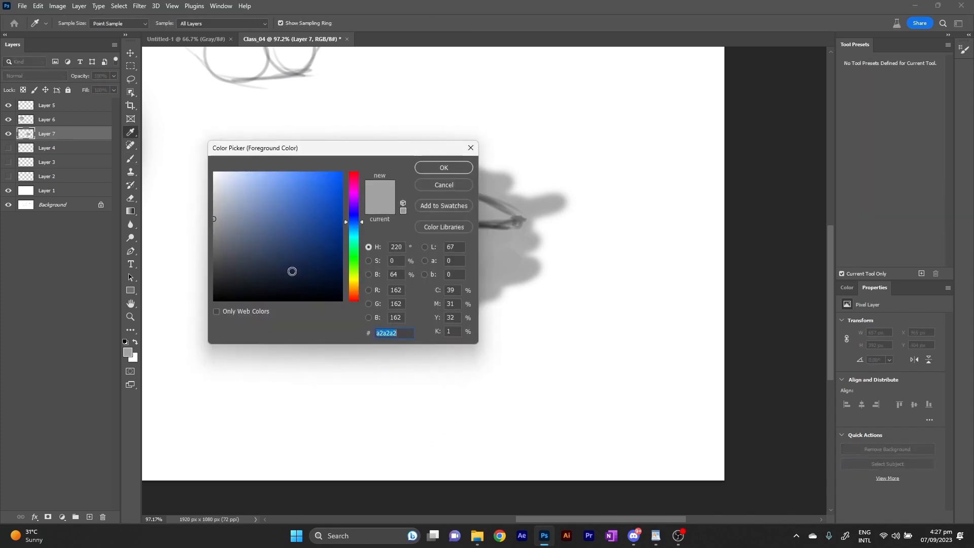
click(214, 275)
click(444, 167)
mouse_move(320, 220)
mouse_down()
mouse_move(359, 200)
mouse_move(419, 218)
mouse_move(459, 198)
mouse_move(523, 221)
mouse_move(426, 226)
mouse_move(370, 213)
mouse_move(507, 216)
mouse_move(330, 211)
mouse_move(520, 222)
mouse_up()
key(ctrl+z)
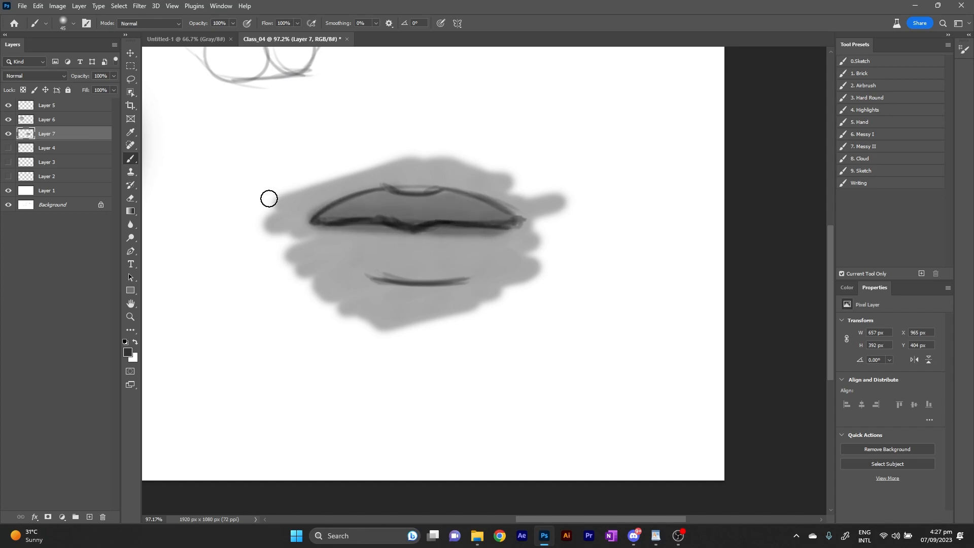
Set the foreground to a very light grey and paint soft highlights across the lower lip of the third lips.
click(127, 352)
click(215, 181)
click(442, 165)
mouse_move(354, 231)
mouse_down()
mouse_move(377, 260)
mouse_move(434, 257)
mouse_move(390, 237)
mouse_move(375, 253)
mouse_move(445, 269)
mouse_move(478, 244)
mouse_move(452, 261)
mouse_up()
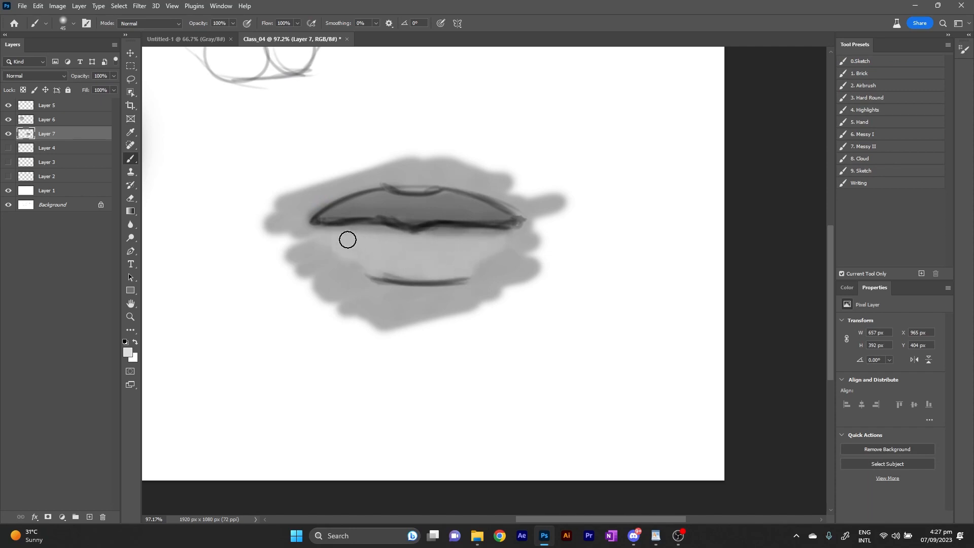
mouse_move(376, 254)
mouse_down()
mouse_move(355, 240)
mouse_move(392, 251)
mouse_up()
mouse_move(457, 254)
mouse_down()
mouse_move(377, 257)
mouse_move(461, 244)
mouse_up()
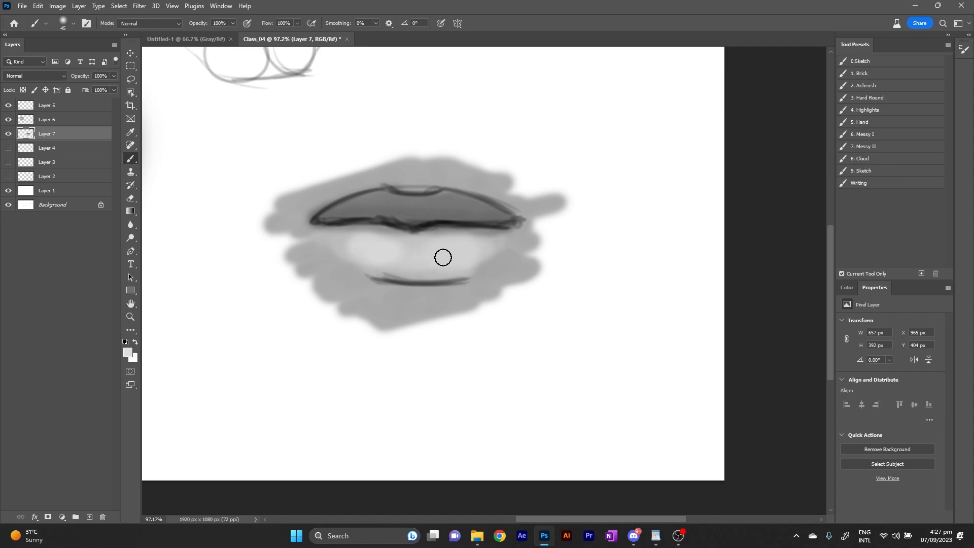
drag(354, 245, 332, 240)
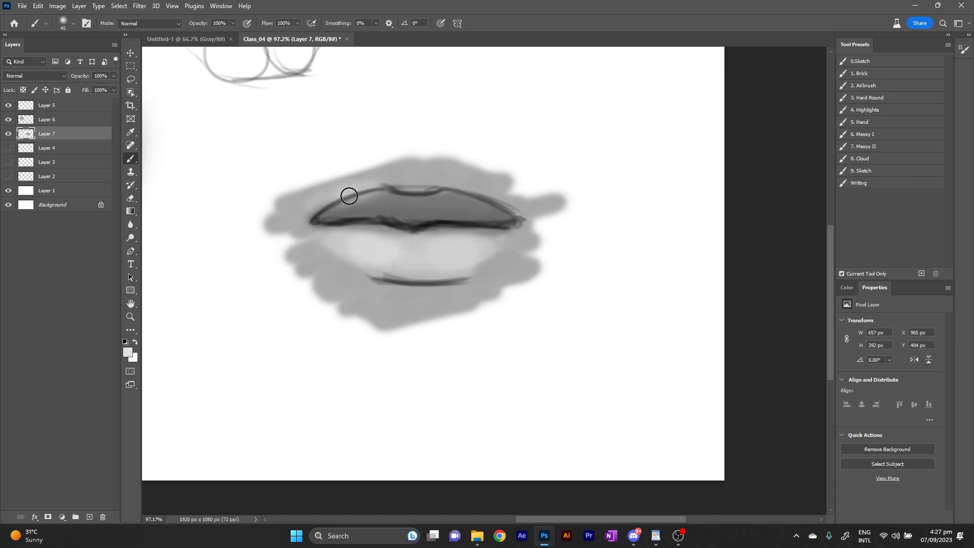
Brush light grey highlights along the upper contour of the third lips' upper lip.
drag(463, 192, 517, 206)
mouse_move(414, 190)
mouse_down()
mouse_move(428, 190)
mouse_move(355, 187)
mouse_up()
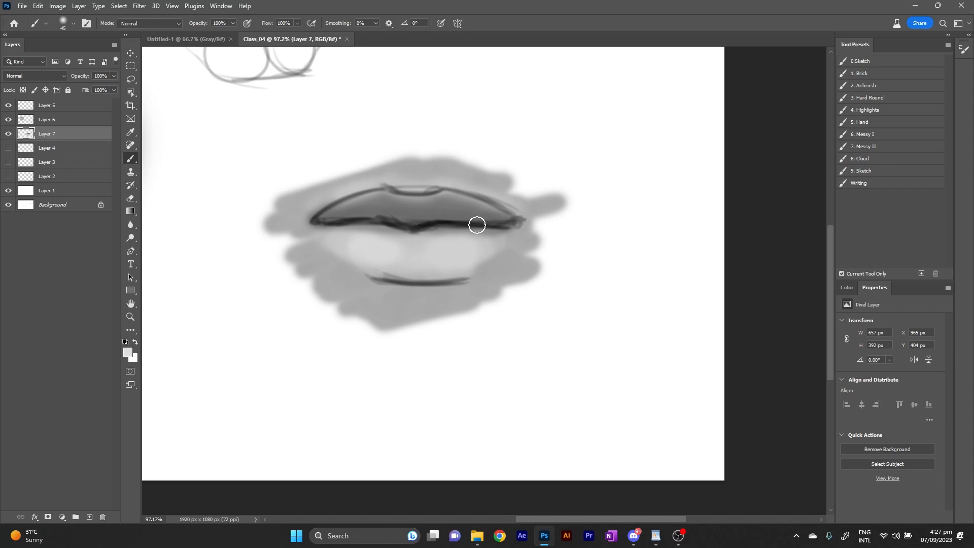
drag(421, 256, 551, 303)
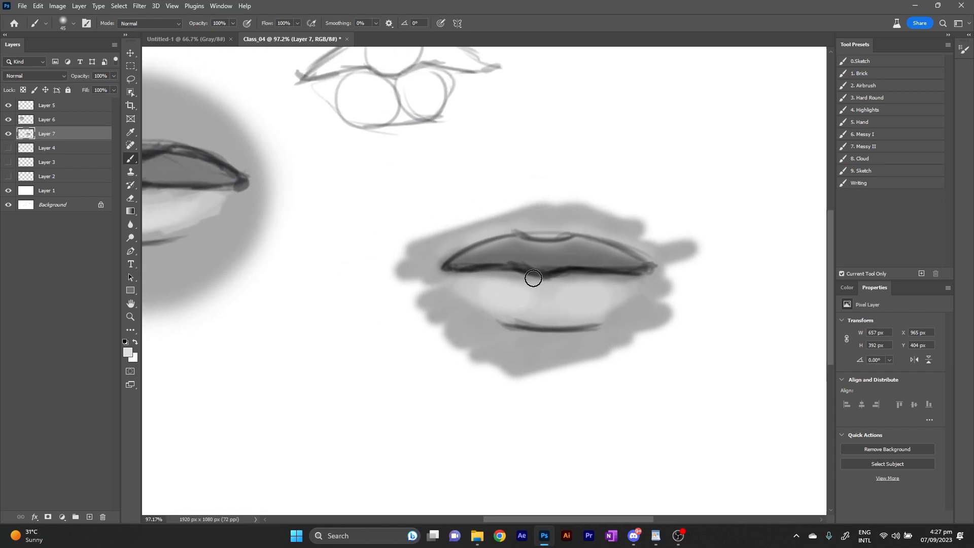
scroll(533, 278, down, 3)
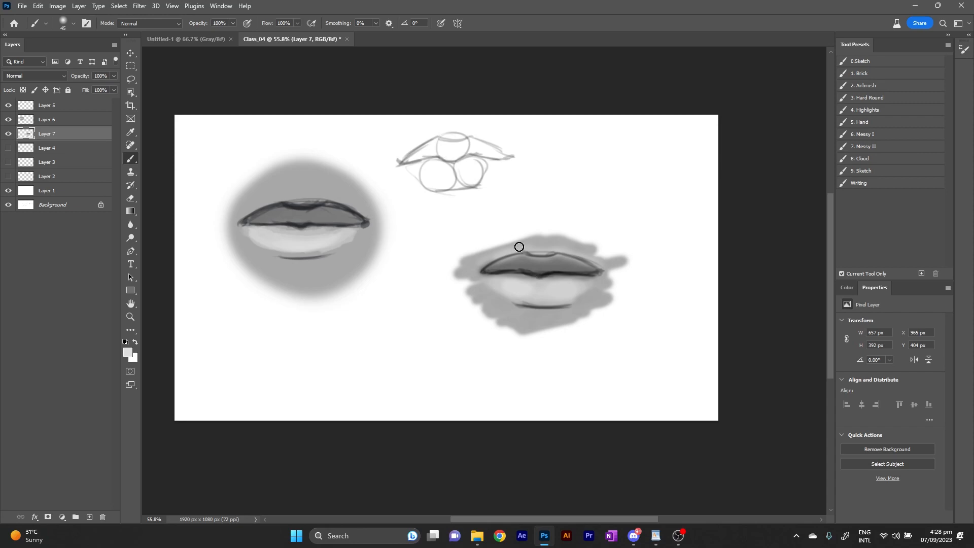
Group Layers 2 to 7, hide the group and rename it Lips.
click(66, 109)
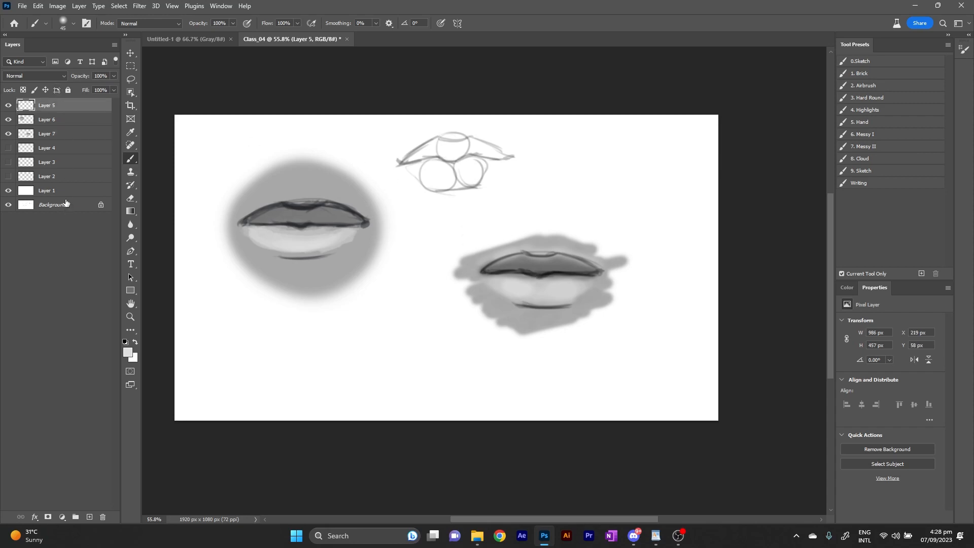
shift+click(75, 178)
key(ctrl+g)
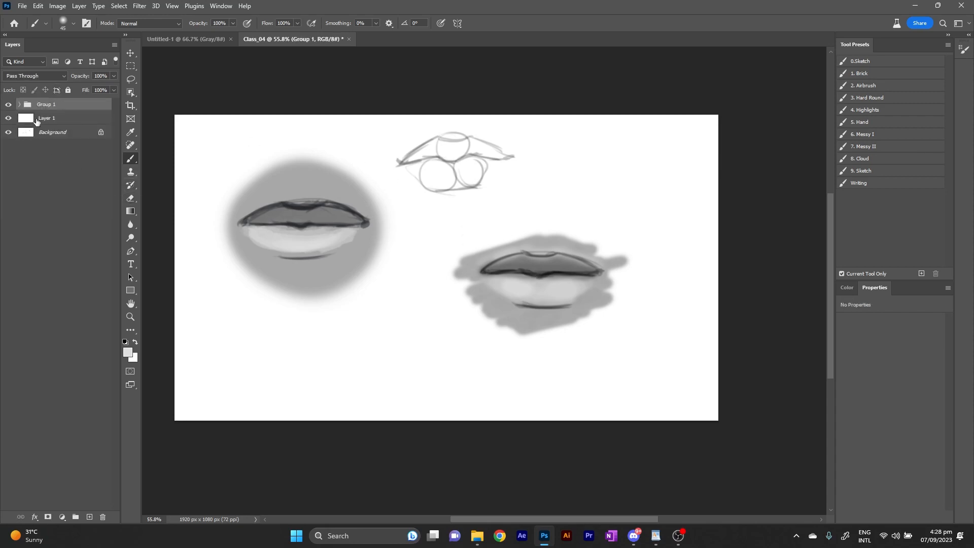
click(9, 105)
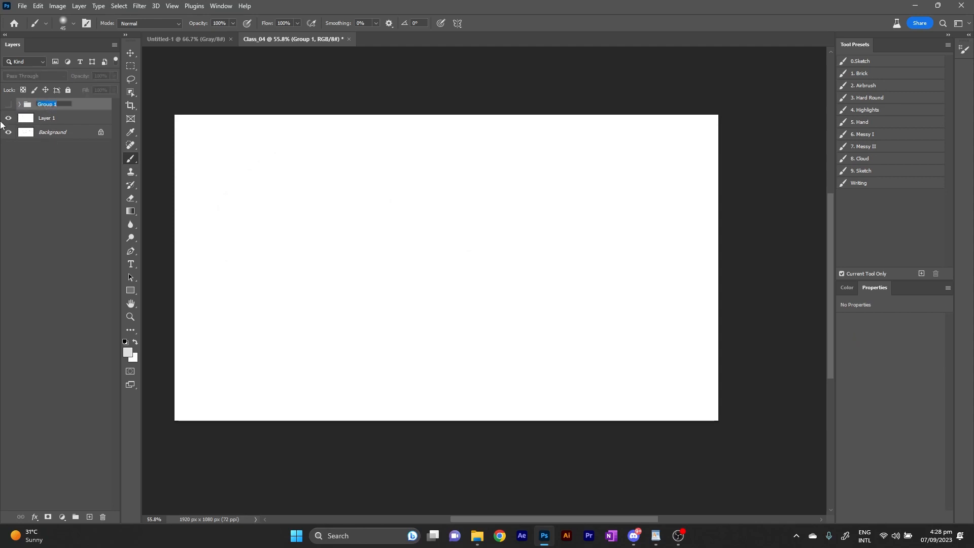
text(ps)
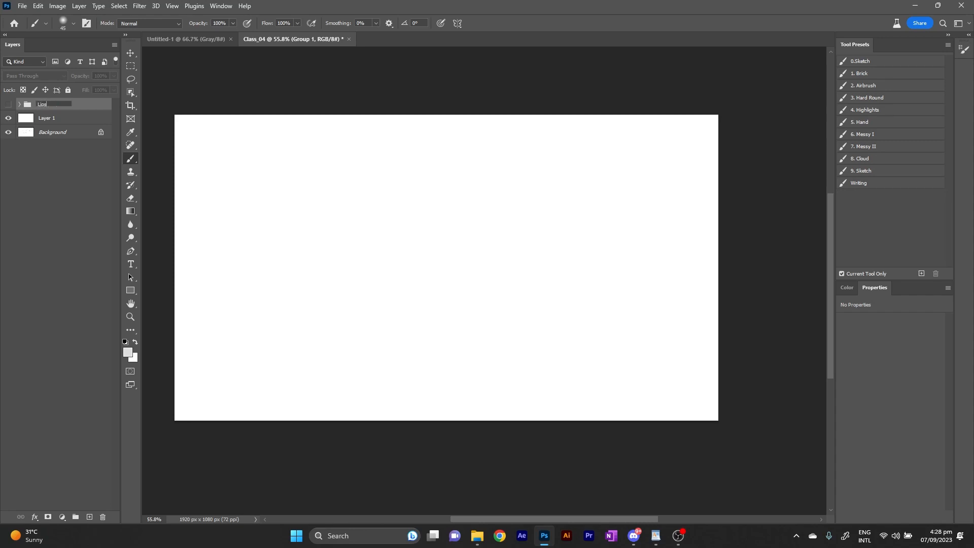
key(Return)
Add a new empty layer above the hidden Lips group.
click(74, 517)
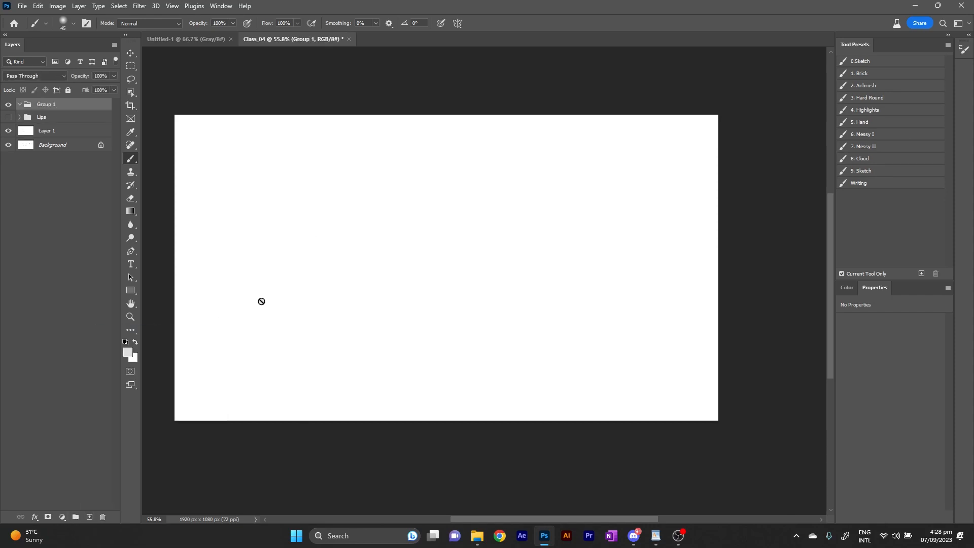
key(ctrl+z)
click(90, 517)
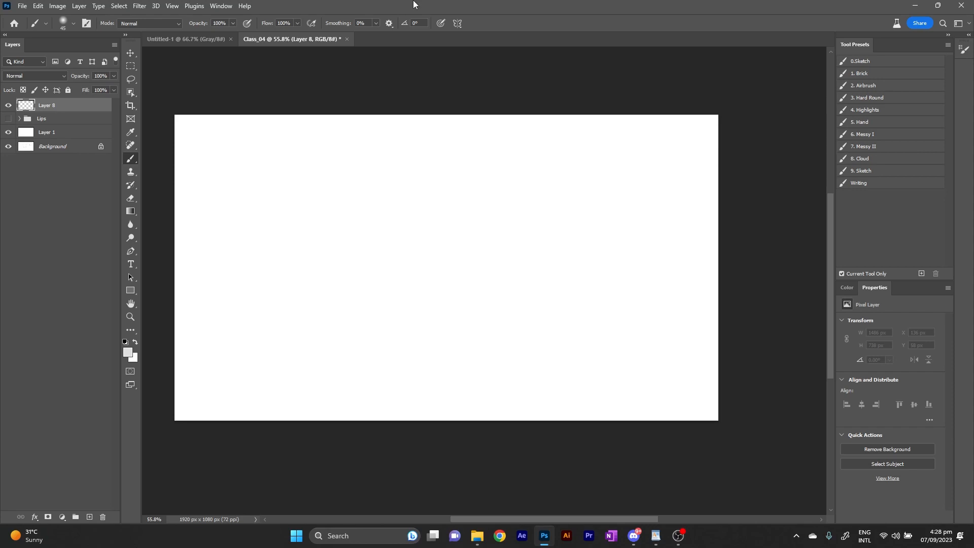
Choose the triangular sketch brush and set the foreground colour to dark grey 2c2c2c.
right_click(458, 238)
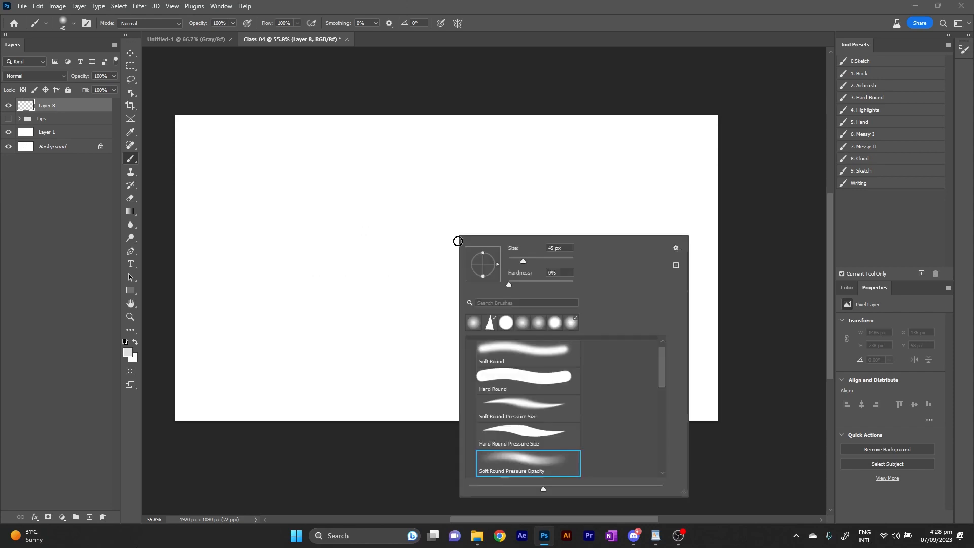
click(494, 325)
mouse_move(547, 136)
mouse_down()
mouse_move(524, 213)
mouse_move(426, 245)
mouse_up()
key(ctrl+z)
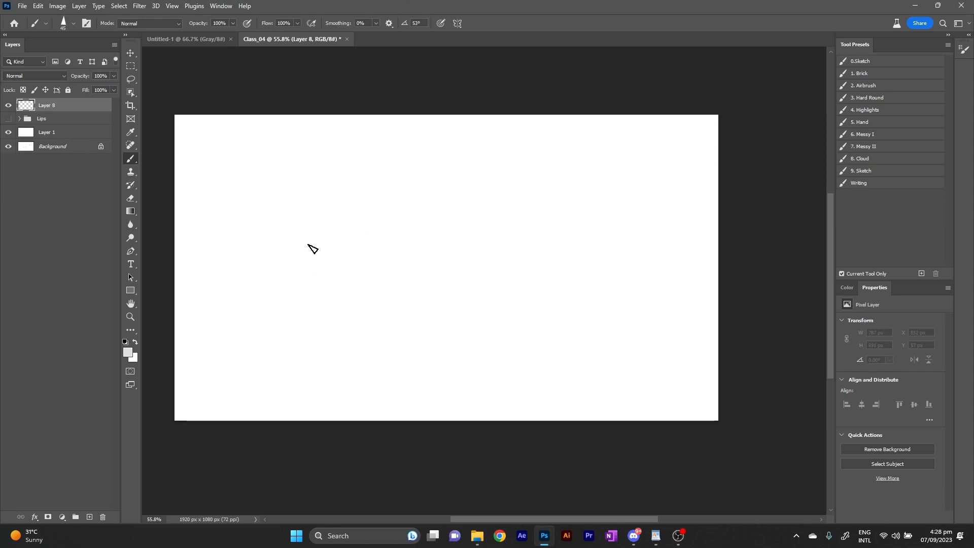
click(130, 353)
click(216, 321)
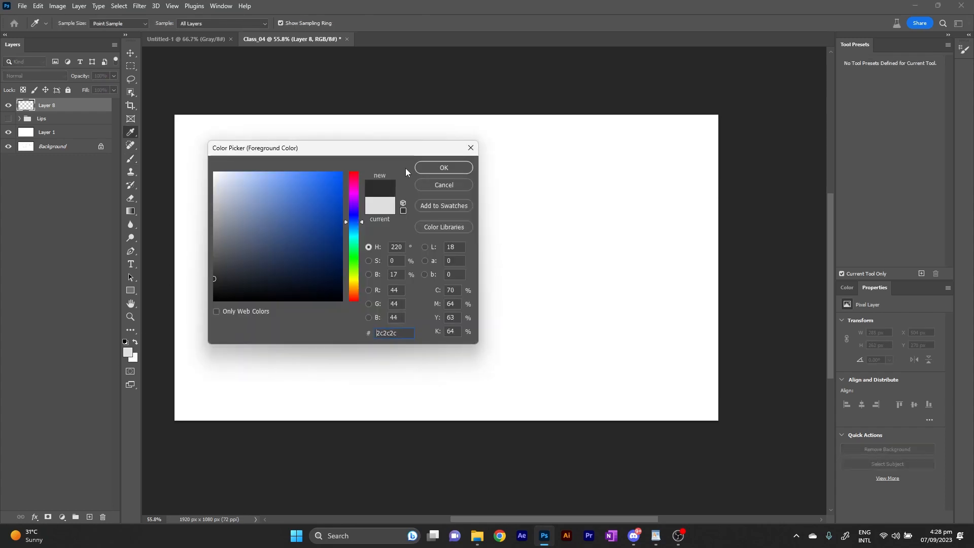
click(444, 166)
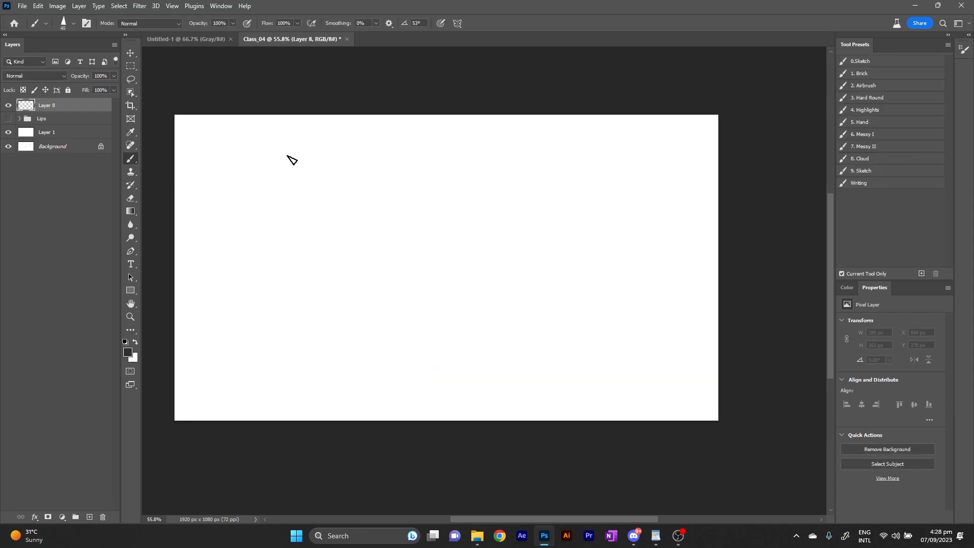
Sketch a light eyeball circle about 320 px wide near the canvas's upper edge.
mouse_move(505, 136)
mouse_down()
mouse_move(552, 173)
mouse_move(529, 144)
mouse_move(537, 149)
mouse_move(505, 189)
mouse_move(513, 128)
mouse_move(559, 170)
mouse_move(523, 136)
mouse_up()
key(ctrl+z)
key(ctrl+z)
key(ctrl+z)
key(ctrl+z)
mouse_move(527, 136)
mouse_down()
mouse_move(504, 139)
mouse_move(591, 130)
mouse_up()
drag(586, 254, 552, 234)
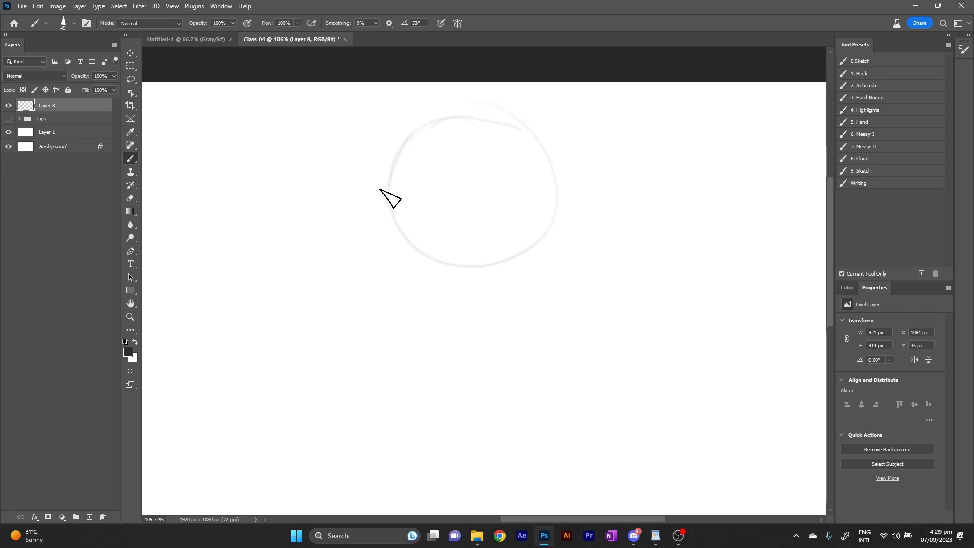
Sketch an almond-shaped eyelid outline inside the eyeball circle.
mouse_move(389, 177)
mouse_down()
mouse_move(515, 147)
mouse_move(557, 195)
mouse_move(543, 179)
mouse_move(557, 175)
mouse_move(431, 209)
mouse_up()
key(ctrl+z)
mouse_move(387, 181)
mouse_down()
mouse_move(390, 201)
mouse_move(533, 211)
mouse_move(543, 164)
mouse_move(548, 173)
mouse_move(511, 213)
mouse_move(542, 173)
mouse_move(544, 185)
mouse_move(475, 226)
mouse_move(522, 210)
mouse_move(450, 222)
mouse_move(385, 185)
mouse_up()
key(ctrl+z)
drag(558, 183, 500, 219)
key(ctrl+z)
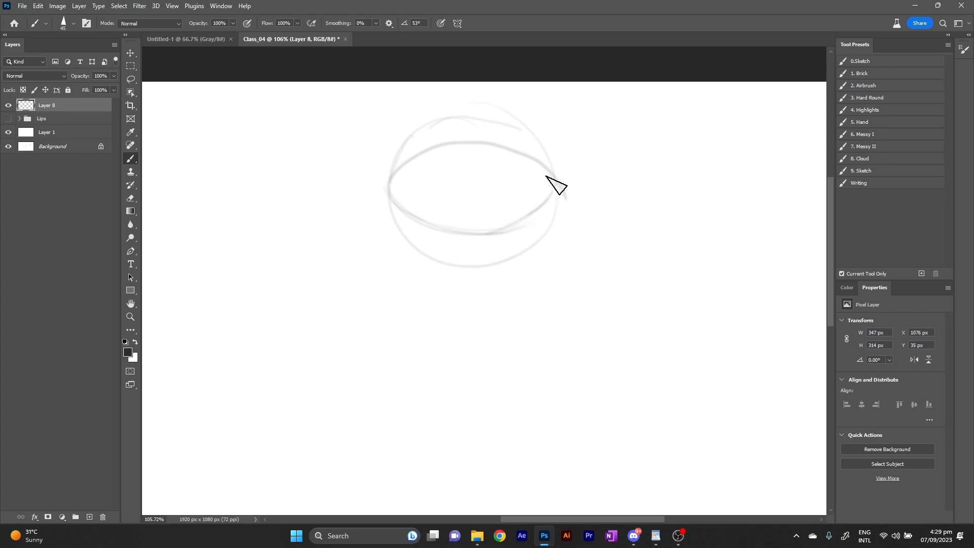
drag(426, 151, 482, 152)
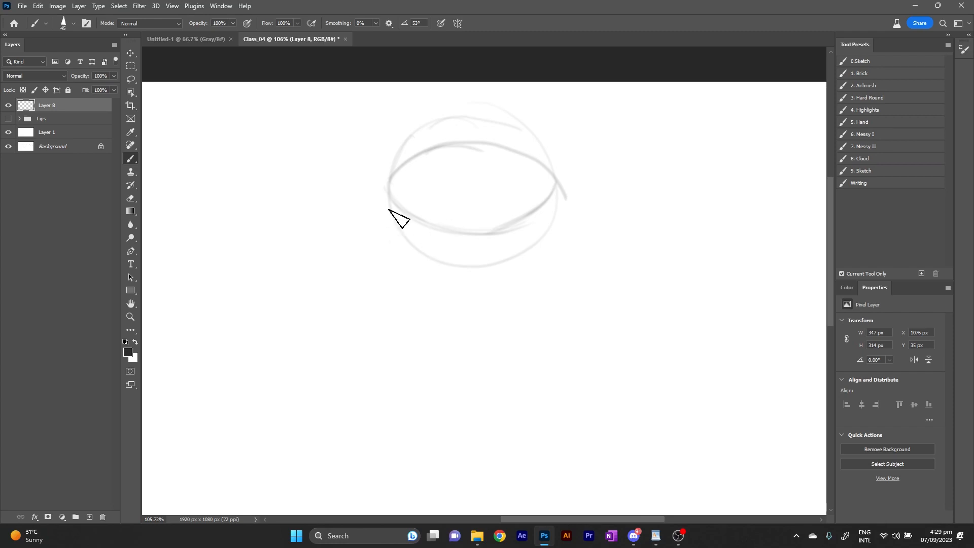
mouse_move(188, 359)
mouse_down()
mouse_move(351, 330)
mouse_move(198, 346)
mouse_up()
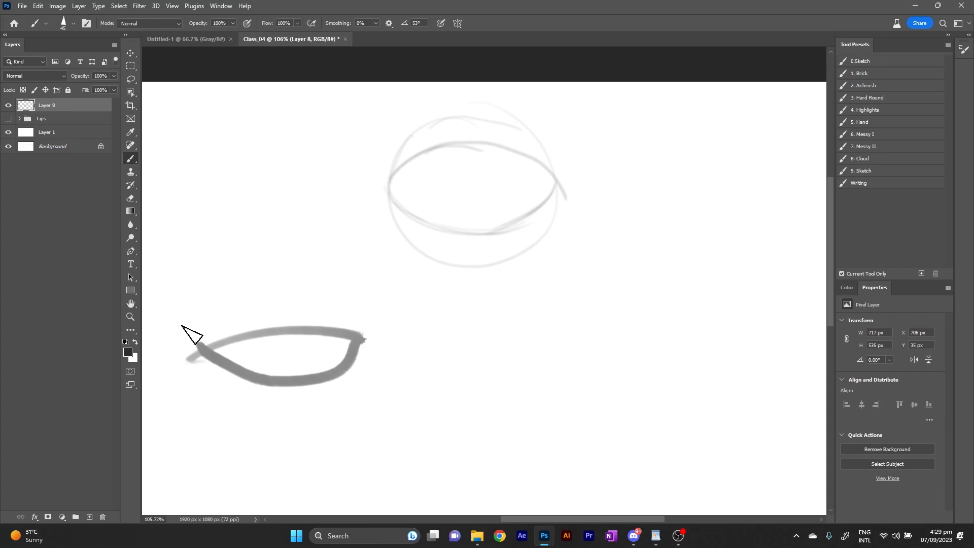
key(ctrl+z)
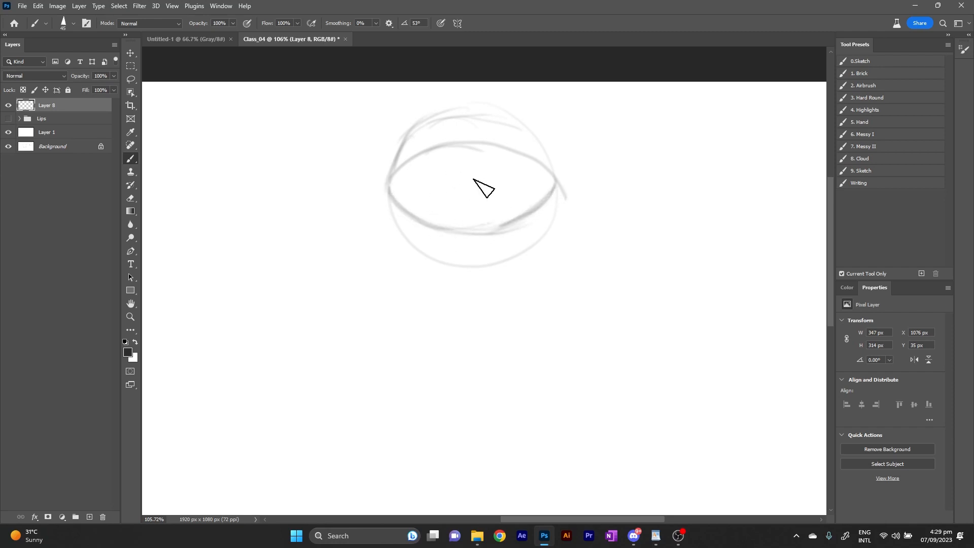
Sketch a round iris in the middle of the almond-shaped eye outline.
drag(463, 160, 494, 167)
key(ctrl+z)
mouse_move(435, 182)
mouse_down()
mouse_move(442, 154)
mouse_move(428, 180)
mouse_move(476, 205)
mouse_move(466, 149)
mouse_move(483, 200)
mouse_move(492, 159)
mouse_move(453, 190)
mouse_move(501, 196)
mouse_up()
Move the finished eye sketch straight across to the left part of the canvas.
drag(507, 255, 592, 248)
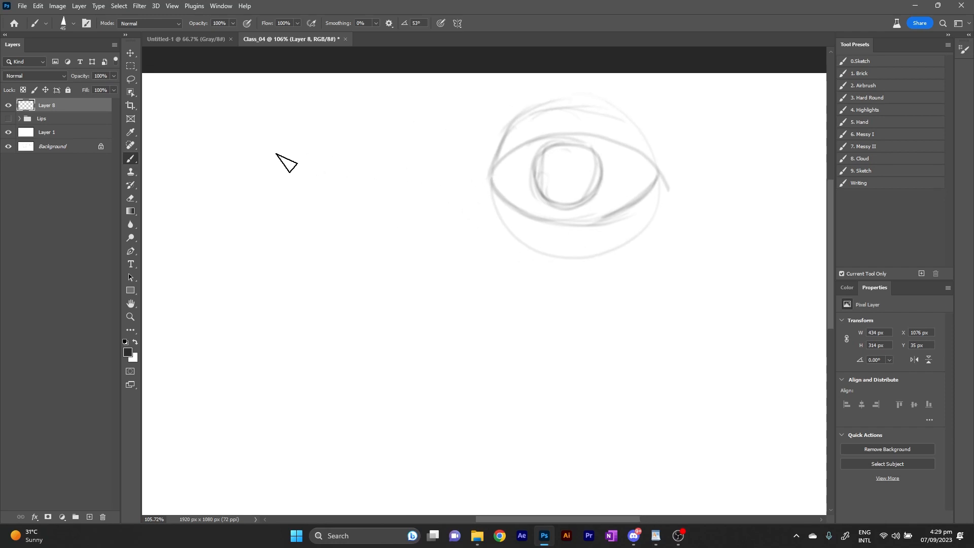
key(v)
drag(492, 186, 175, 184)
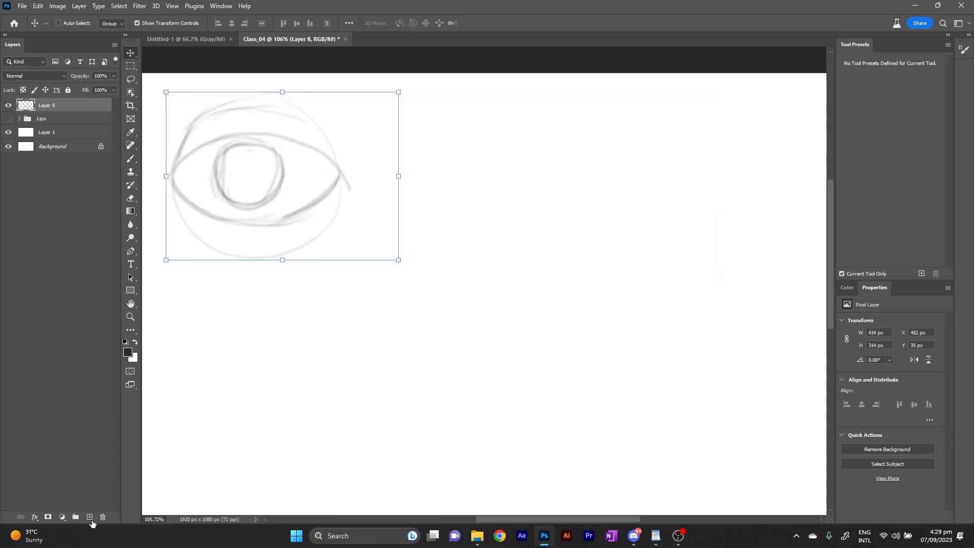
Add a new layer and sketch a second eyeball circle about 310 px wide to the right of the first eye.
click(89, 516)
key(b)
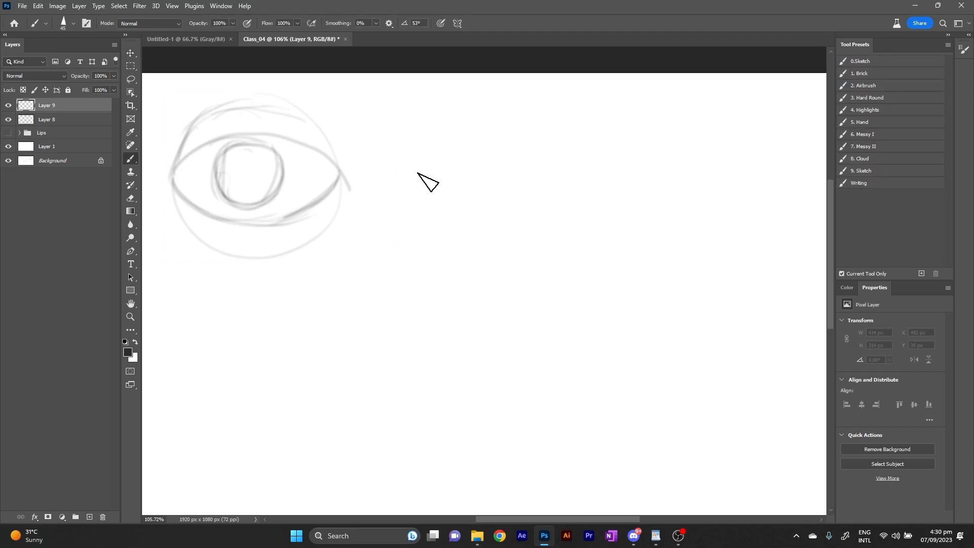
drag(436, 138, 504, 253)
mouse_move(429, 125)
mouse_down()
mouse_move(482, 244)
mouse_move(556, 130)
mouse_up()
mouse_move(514, 96)
mouse_down()
mouse_move(470, 95)
mouse_move(432, 128)
mouse_move(442, 112)
mouse_move(439, 212)
mouse_up()
mouse_move(450, 107)
mouse_down()
mouse_move(416, 196)
mouse_move(474, 109)
mouse_move(462, 97)
mouse_move(556, 112)
mouse_up()
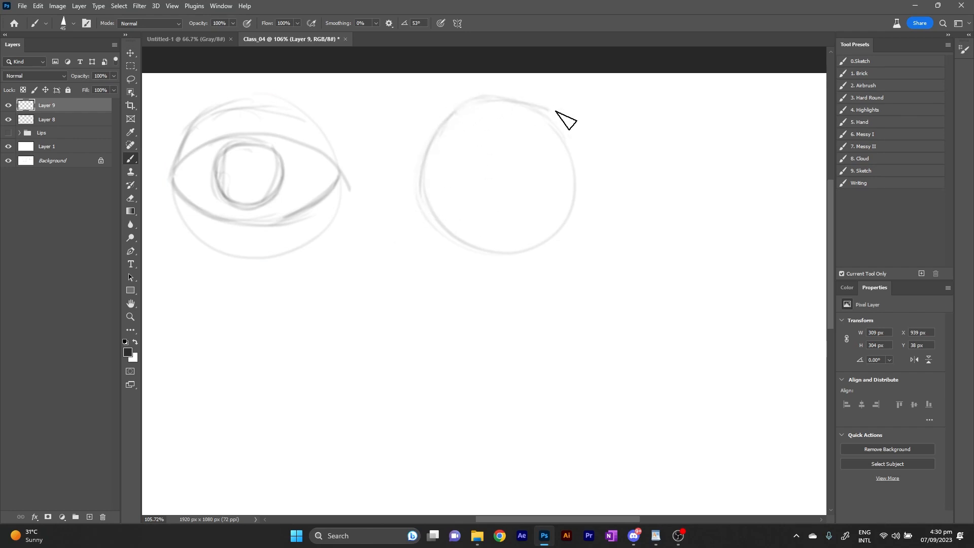
mouse_move(427, 210)
mouse_down()
mouse_move(551, 224)
mouse_move(575, 187)
mouse_up()
Sketch curved upper and lower eyelid lines across the second eyeball circle.
mouse_move(422, 175)
mouse_down()
mouse_move(454, 150)
mouse_move(517, 142)
mouse_up()
drag(439, 161, 534, 141)
mouse_move(473, 152)
mouse_down()
mouse_move(561, 157)
mouse_move(565, 174)
mouse_up()
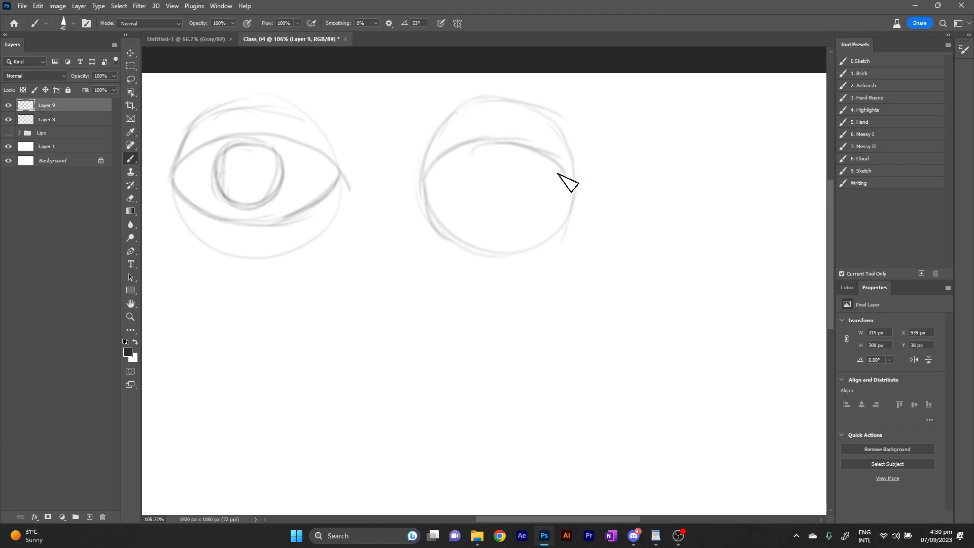
mouse_move(479, 138)
mouse_down()
mouse_move(579, 182)
mouse_move(516, 139)
mouse_up()
mouse_move(440, 163)
mouse_down()
mouse_move(419, 196)
mouse_move(419, 174)
mouse_move(454, 201)
mouse_move(404, 168)
mouse_move(522, 219)
mouse_up()
mouse_move(574, 179)
mouse_down()
mouse_move(531, 206)
mouse_move(556, 204)
mouse_move(439, 219)
mouse_up()
drag(422, 182, 528, 218)
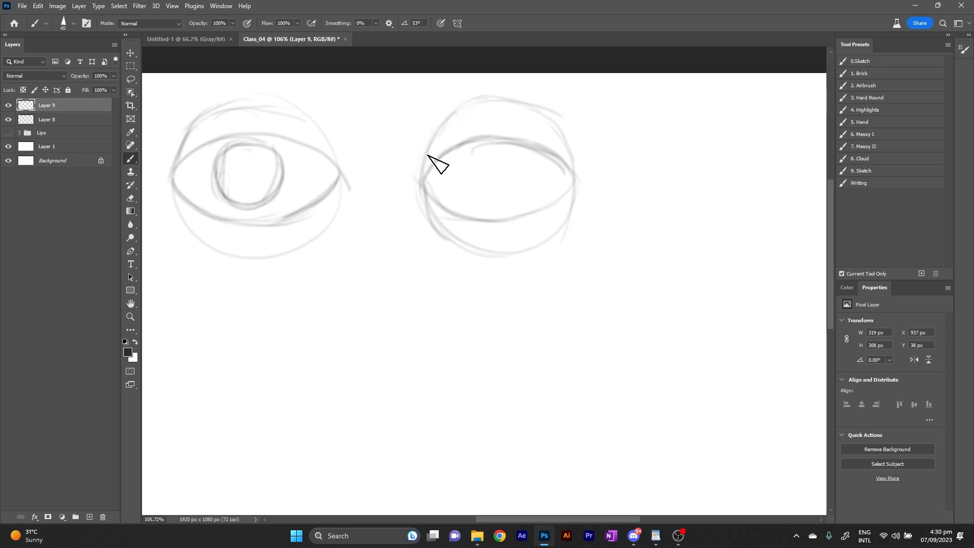
Darken the second eye's upper lid into a bold angular line and firm up its lower lid line.
mouse_move(420, 173)
mouse_down()
mouse_move(433, 150)
mouse_move(480, 129)
mouse_move(449, 143)
mouse_move(526, 137)
mouse_move(438, 140)
mouse_move(416, 176)
mouse_move(429, 151)
mouse_move(460, 148)
mouse_up()
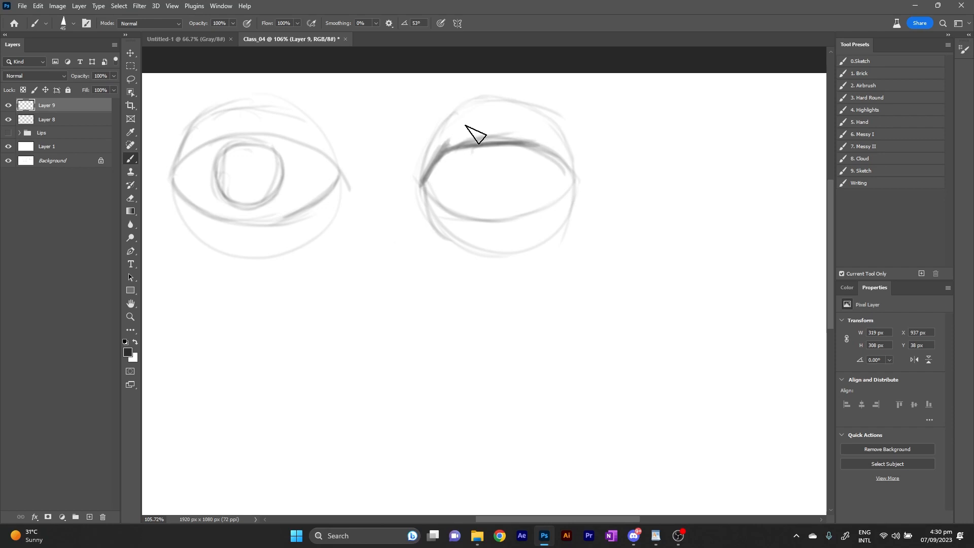
mouse_move(441, 141)
mouse_down()
mouse_move(417, 169)
mouse_move(430, 150)
mouse_move(468, 139)
mouse_move(442, 139)
mouse_move(525, 136)
mouse_move(430, 148)
mouse_move(477, 135)
mouse_move(544, 148)
mouse_move(510, 132)
mouse_move(570, 167)
mouse_move(519, 131)
mouse_move(582, 182)
mouse_up()
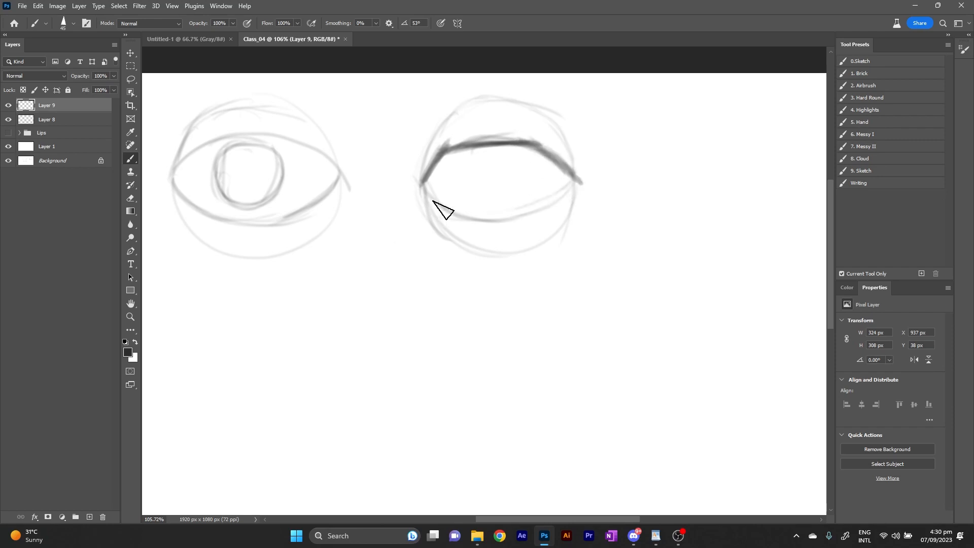
mouse_move(411, 177)
mouse_down()
mouse_move(442, 206)
mouse_move(578, 183)
mouse_up()
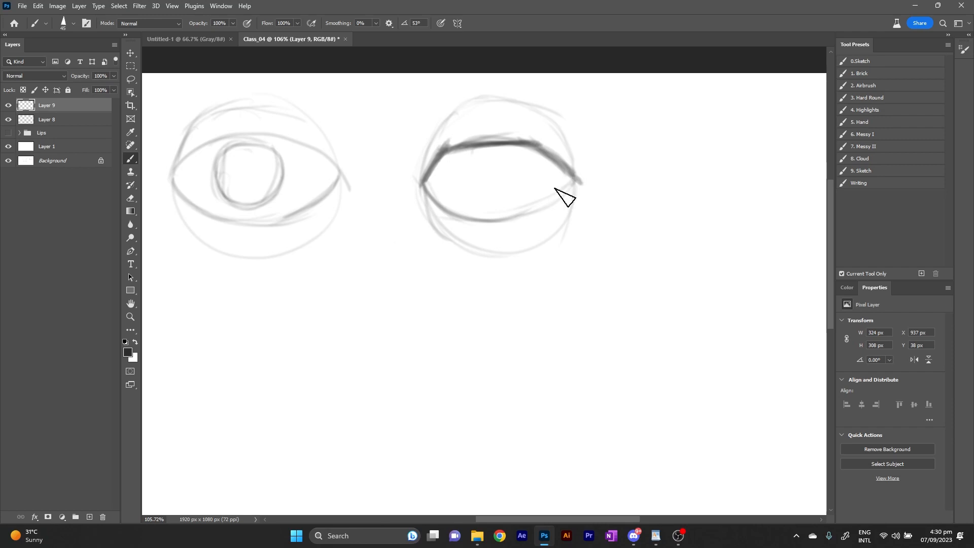
drag(440, 139, 416, 171)
mouse_move(448, 138)
mouse_down()
mouse_move(485, 137)
mouse_move(433, 139)
mouse_move(524, 141)
mouse_move(571, 172)
mouse_up()
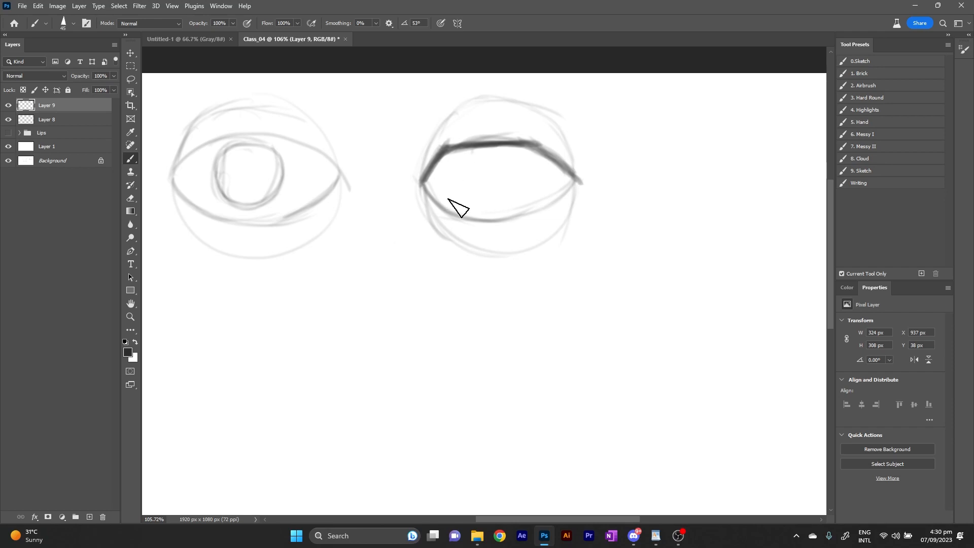
Sketch a smaller angular eye outline in the empty area below and between the two eyes.
scroll(481, 306, down, 2)
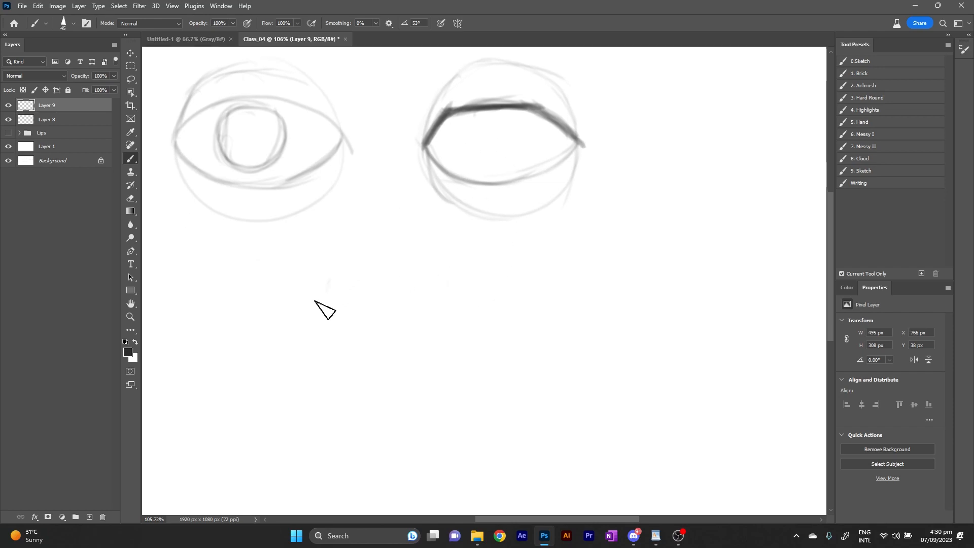
mouse_move(315, 301)
mouse_down()
mouse_move(345, 273)
mouse_move(317, 288)
mouse_move(406, 273)
mouse_move(436, 302)
mouse_move(377, 329)
mouse_up()
mouse_move(319, 312)
mouse_down()
mouse_move(402, 322)
mouse_move(416, 311)
mouse_up()
mouse_move(324, 276)
mouse_down()
mouse_move(313, 320)
mouse_move(319, 285)
mouse_move(409, 279)
mouse_move(437, 298)
mouse_move(428, 292)
mouse_move(338, 326)
mouse_move(427, 313)
mouse_up()
mouse_move(341, 325)
mouse_down()
mouse_move(320, 323)
mouse_move(370, 337)
mouse_move(328, 326)
mouse_move(382, 359)
mouse_up()
mouse_move(357, 284)
mouse_down()
mouse_move(370, 298)
mouse_move(363, 311)
mouse_move(428, 307)
mouse_move(339, 322)
mouse_up()
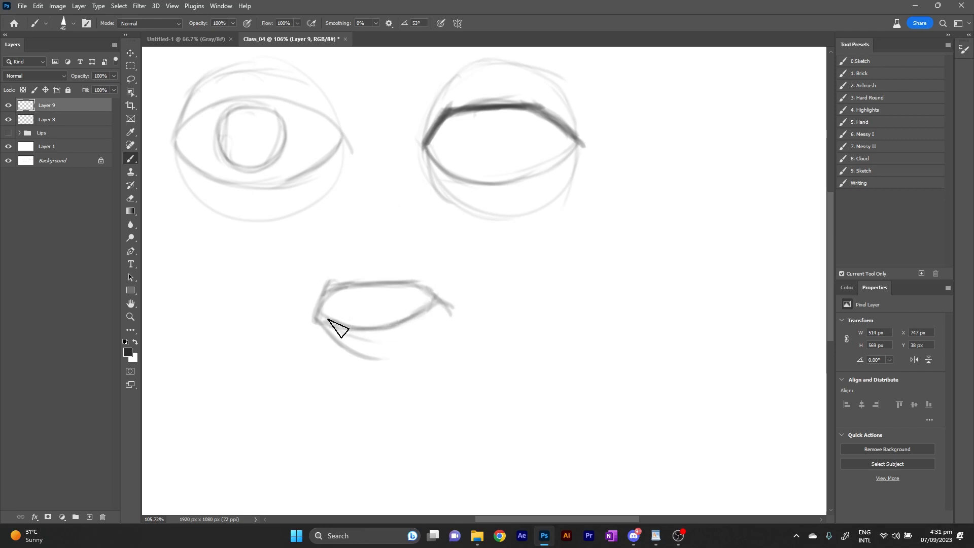
Sketch an iris and a shaded pupil inside the small eye, then undo the extra shading under its upper lid.
mouse_move(354, 291)
mouse_down()
mouse_move(391, 280)
mouse_move(380, 307)
mouse_move(359, 312)
mouse_move(345, 280)
mouse_move(395, 294)
mouse_move(386, 307)
mouse_move(347, 298)
mouse_move(372, 310)
mouse_move(356, 285)
mouse_move(374, 284)
mouse_move(363, 288)
mouse_move(377, 299)
mouse_move(362, 299)
mouse_move(368, 306)
mouse_move(359, 288)
mouse_move(344, 287)
mouse_move(388, 281)
mouse_move(336, 283)
mouse_move(390, 281)
mouse_move(316, 297)
mouse_up()
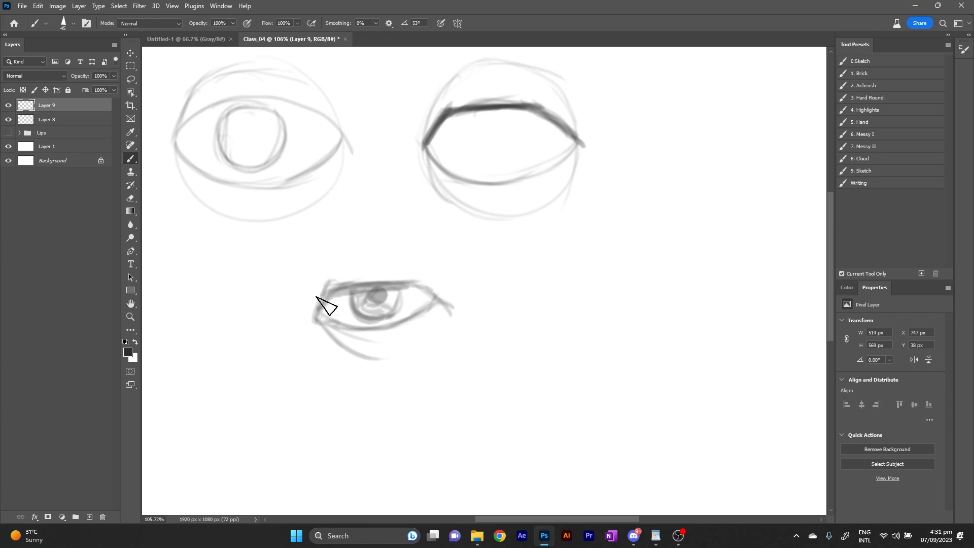
key(ctrl+z)
key(ctrl+z)
key(ctrl+z)
key(ctrl+z)
key(ctrl+z)
key(ctrl+z)
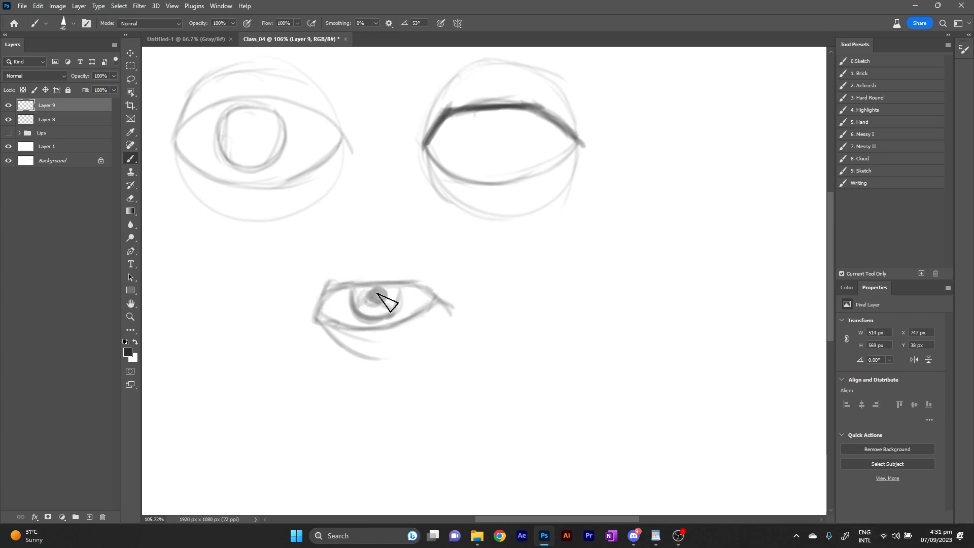
Reduce the brush size to 20 and darken the small eye's inner corner, upper lid and lower lid lines.
scroll(387, 271, up, 1)
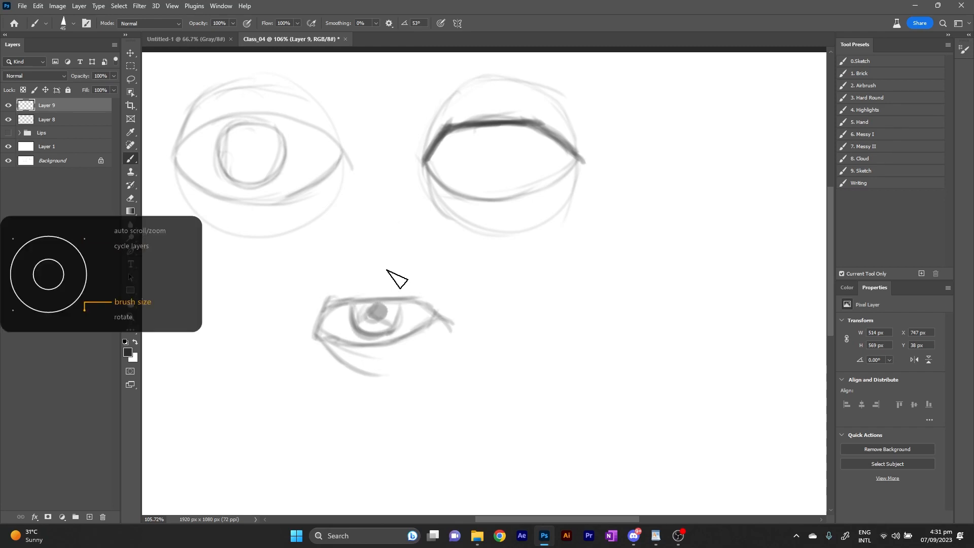
key(bracketleft)
key(bracketleft)
key(bracketleft)
key(bracketleft)
key(bracketleft)
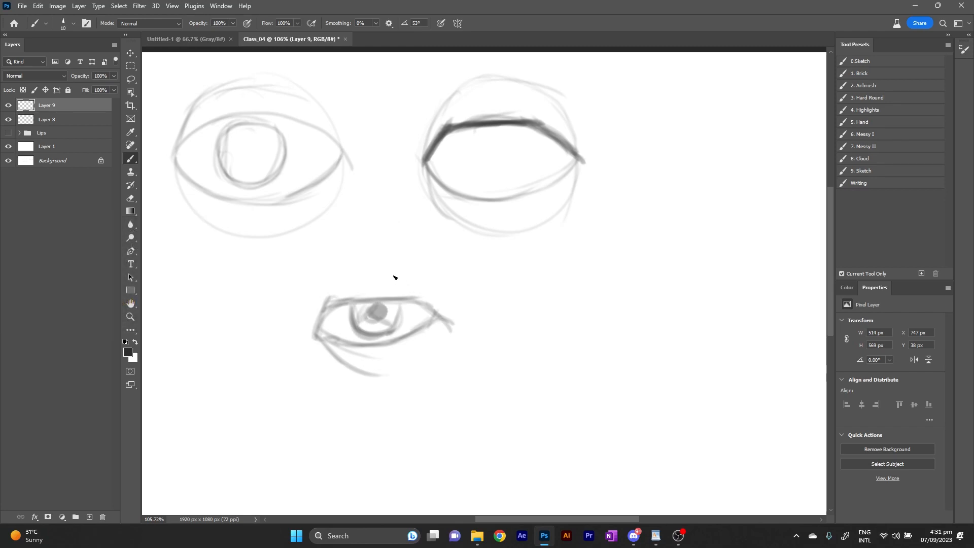
scroll(395, 279, left, 10)
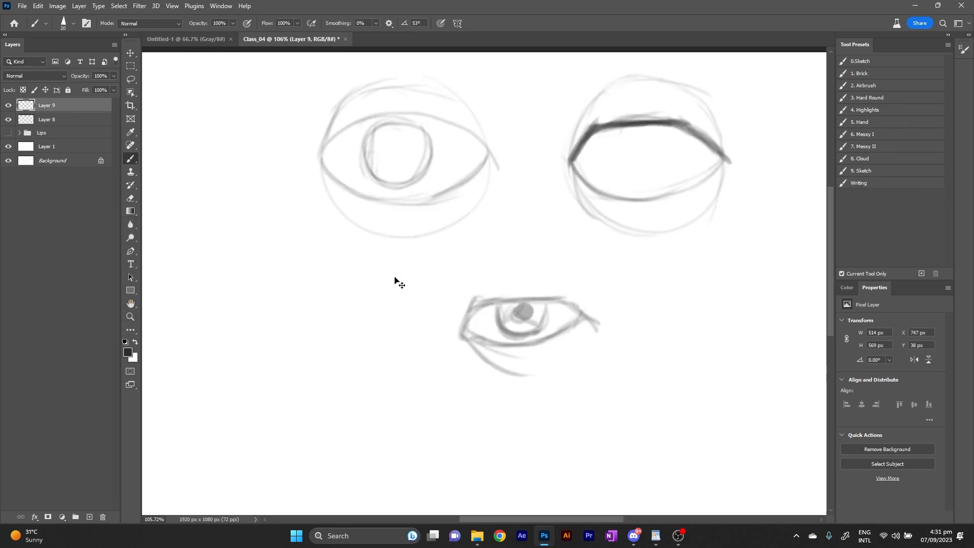
scroll(395, 280, right, 6)
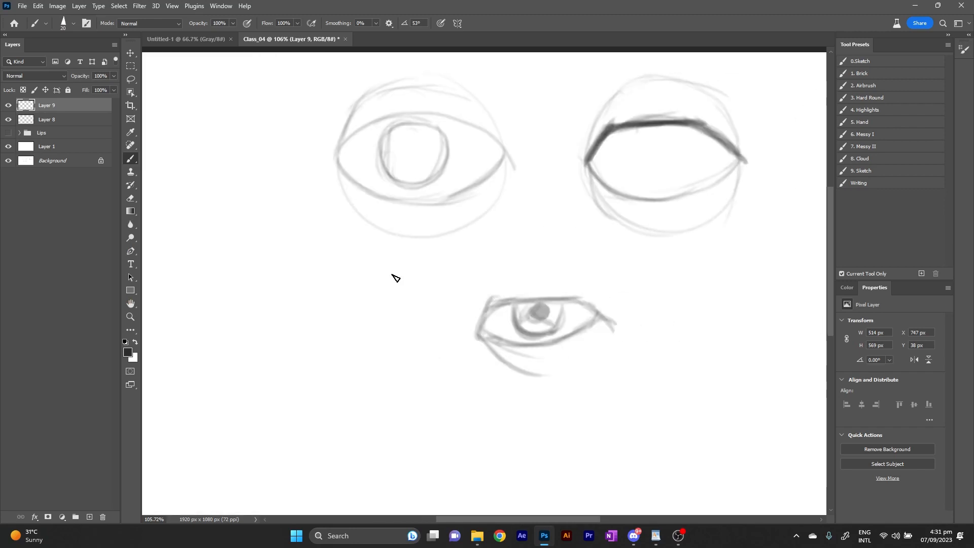
key(ctrl+space)
drag(550, 352, 579, 381)
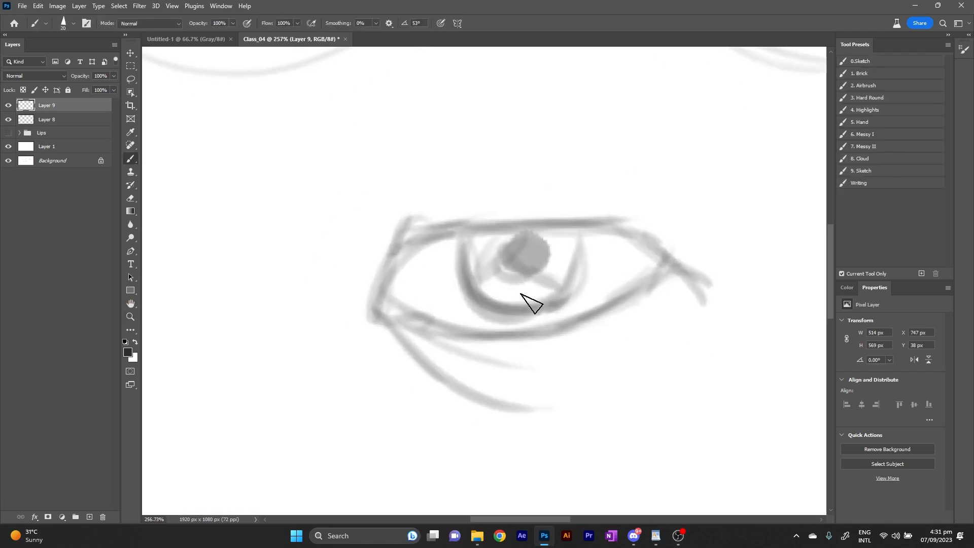
key(ctrl+z)
drag(377, 322, 408, 227)
mouse_move(396, 262)
mouse_down()
mouse_move(535, 225)
mouse_move(611, 227)
mouse_move(709, 285)
mouse_move(568, 319)
mouse_up()
key(ctrl+z)
mouse_move(661, 274)
mouse_down()
mouse_move(438, 325)
mouse_move(474, 333)
mouse_up()
mouse_move(394, 300)
mouse_down()
mouse_move(464, 327)
mouse_move(528, 336)
mouse_up()
Redraw the small eye's iris rim and pupil outline and thicken the dark upper lid edge above them.
drag(461, 240, 536, 313)
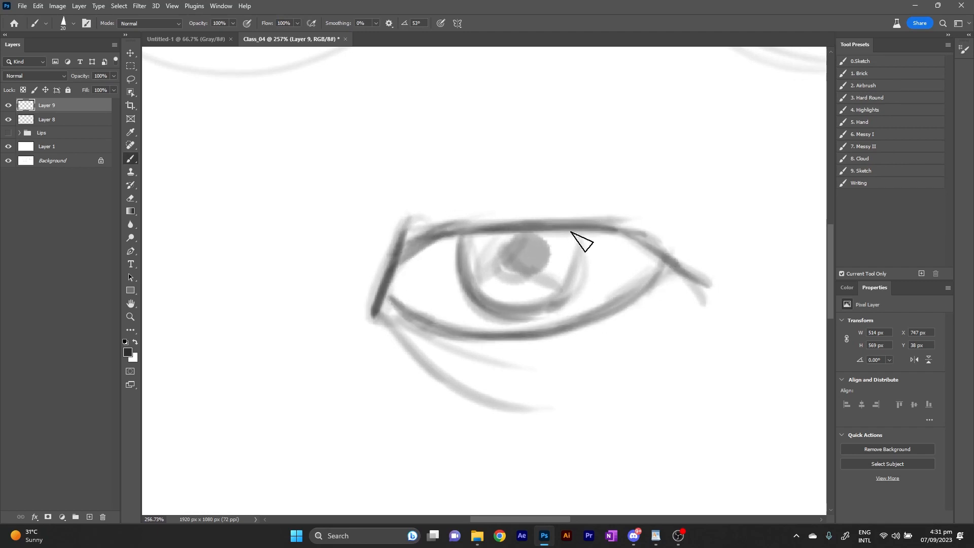
drag(581, 243, 538, 314)
drag(497, 242, 586, 234)
drag(447, 240, 588, 234)
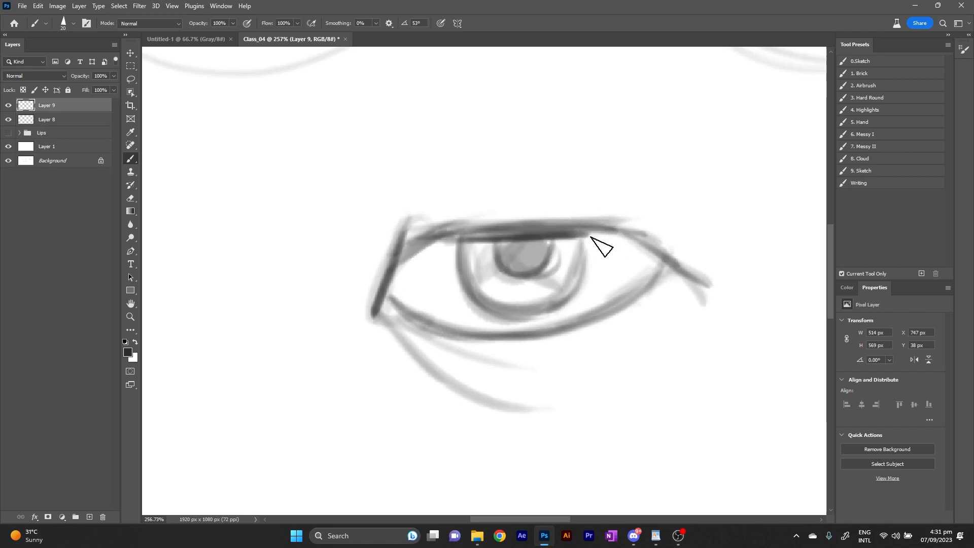
Round off the small eye's inner corner beside the tear duct and firm up the outer end of the lower lid.
drag(384, 312, 399, 306)
mouse_move(394, 273)
mouse_down()
mouse_move(393, 304)
mouse_move(429, 321)
mouse_up()
drag(659, 259, 652, 286)
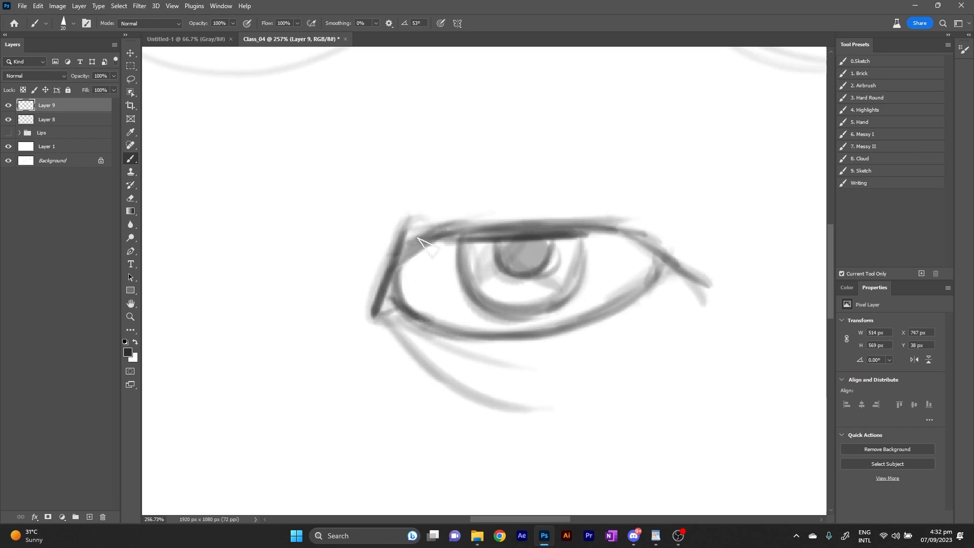
drag(419, 226, 394, 176)
mouse_move(459, 233)
mouse_down()
mouse_move(446, 185)
mouse_move(497, 180)
mouse_up()
drag(512, 236, 542, 185)
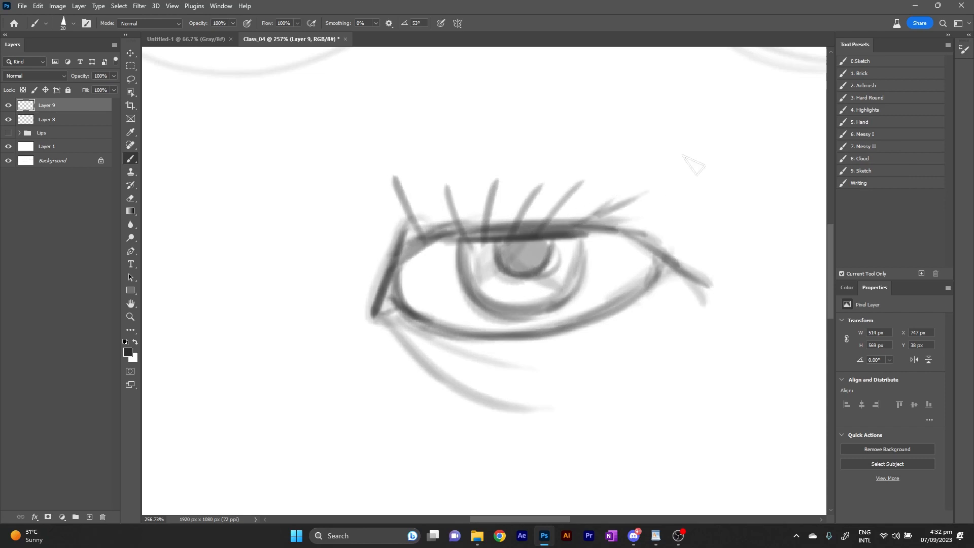
key(ctrl+z)
key(ctrl+z)
key(ctrl+z)
key(ctrl+z)
key(ctrl+z)
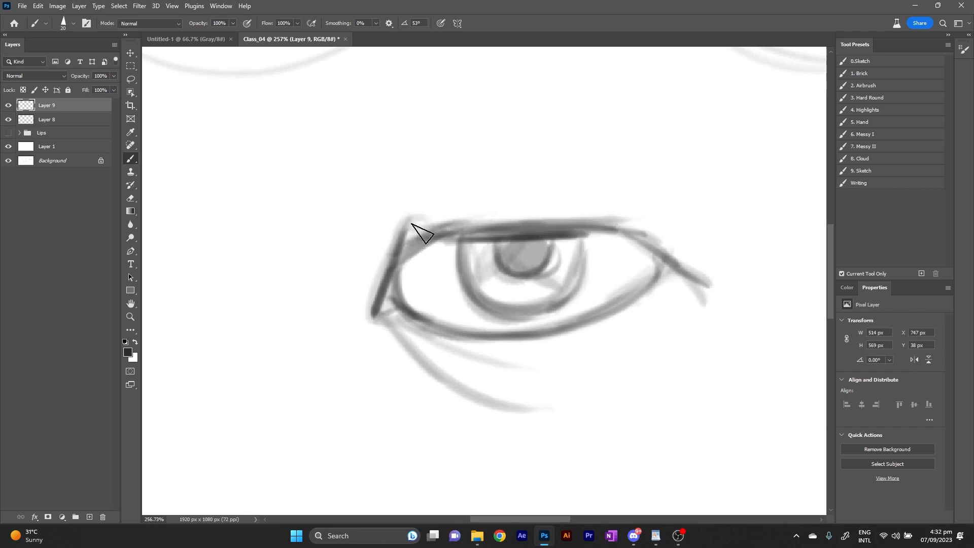
key(ctrl+shift+z)
Sketch fine eyelashes sweeping toward the outer corner along the small eye's upper lid.
drag(479, 226, 530, 192)
drag(425, 235, 600, 193)
mouse_move(550, 233)
mouse_down()
mouse_move(610, 206)
mouse_move(637, 212)
mouse_up()
mouse_move(585, 232)
mouse_down()
mouse_move(668, 219)
mouse_move(686, 232)
mouse_up()
drag(641, 236, 709, 244)
mouse_move(480, 230)
mouse_down()
mouse_move(535, 199)
mouse_move(578, 203)
mouse_up()
mouse_move(528, 229)
mouse_down()
mouse_move(599, 197)
mouse_move(628, 208)
mouse_up()
Add short, light eyelashes along the outer half of the small eye's lower lid.
drag(441, 328, 585, 341)
mouse_move(515, 333)
mouse_down()
mouse_move(607, 335)
mouse_move(634, 323)
mouse_up()
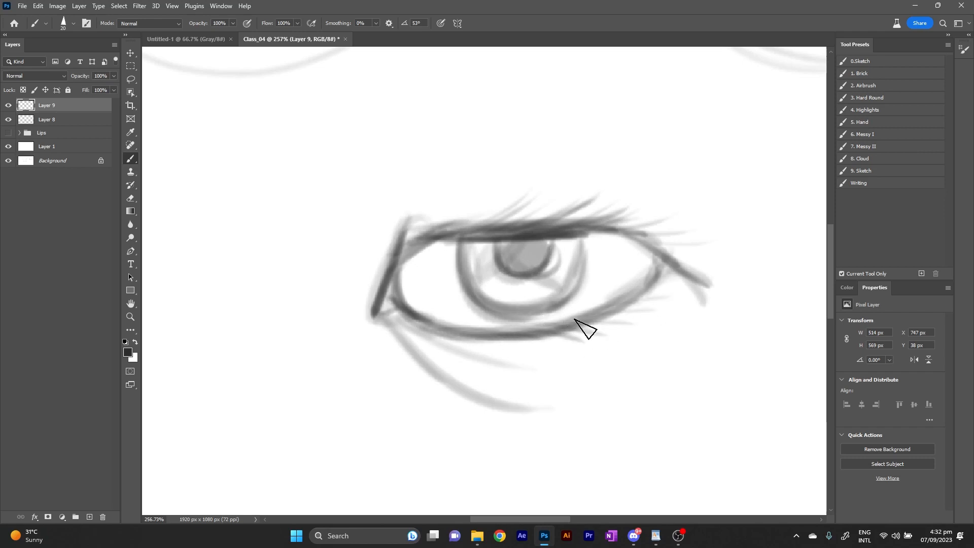
drag(528, 333, 638, 317)
drag(576, 322, 664, 296)
Darken the small eye's iris rim, add radial iris strokes, and fill the pupil and the shadow under the upper lid.
mouse_move(457, 247)
mouse_down()
mouse_move(484, 304)
mouse_move(522, 308)
mouse_up()
mouse_move(586, 249)
mouse_down()
mouse_move(584, 279)
mouse_move(546, 306)
mouse_up()
mouse_move(498, 254)
mouse_down()
mouse_move(522, 256)
mouse_move(486, 232)
mouse_move(552, 234)
mouse_move(461, 234)
mouse_move(579, 250)
mouse_move(485, 244)
mouse_move(494, 243)
mouse_move(474, 278)
mouse_up()
mouse_move(494, 272)
mouse_down()
mouse_move(481, 290)
mouse_move(492, 299)
mouse_up()
mouse_move(511, 280)
mouse_down()
mouse_move(507, 302)
mouse_move(521, 303)
mouse_up()
drag(532, 279, 538, 300)
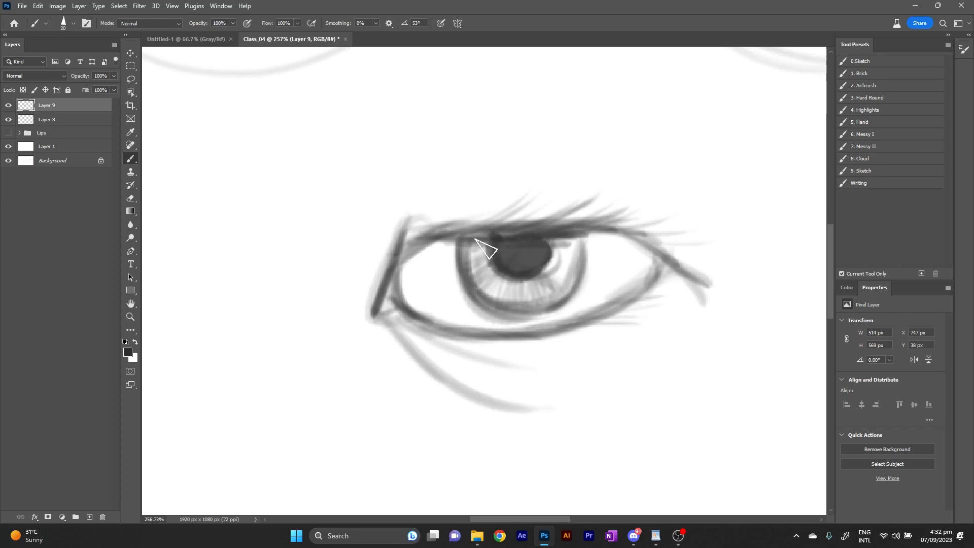
mouse_move(457, 254)
mouse_down()
mouse_move(496, 278)
mouse_move(543, 271)
mouse_up()
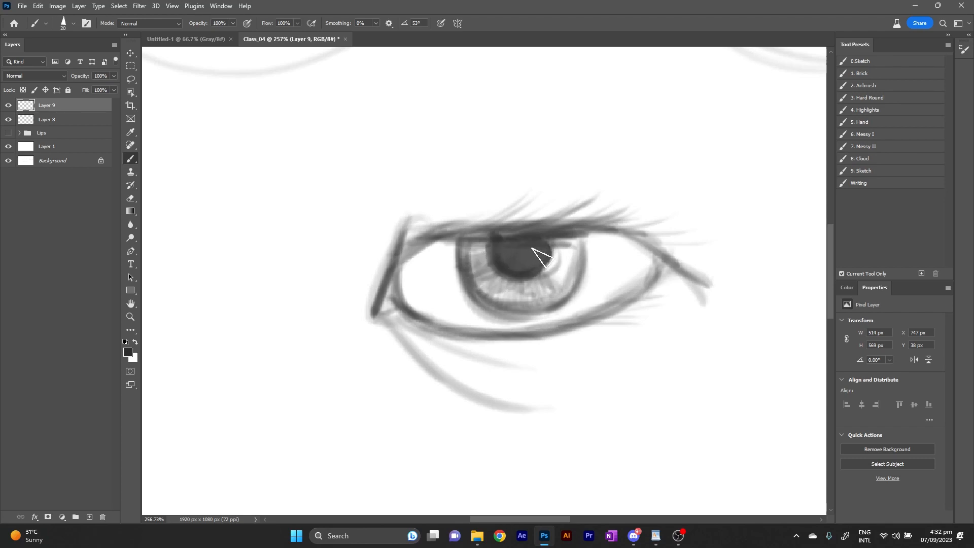
drag(630, 231, 553, 233)
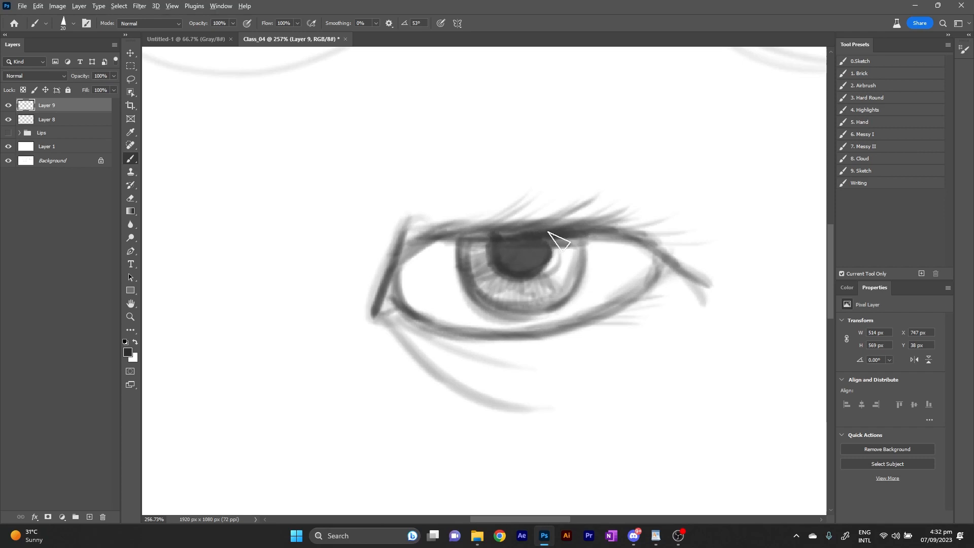
scroll(549, 232, down, 3)
right_click(552, 235)
key(Escape)
drag(613, 298, 524, 308)
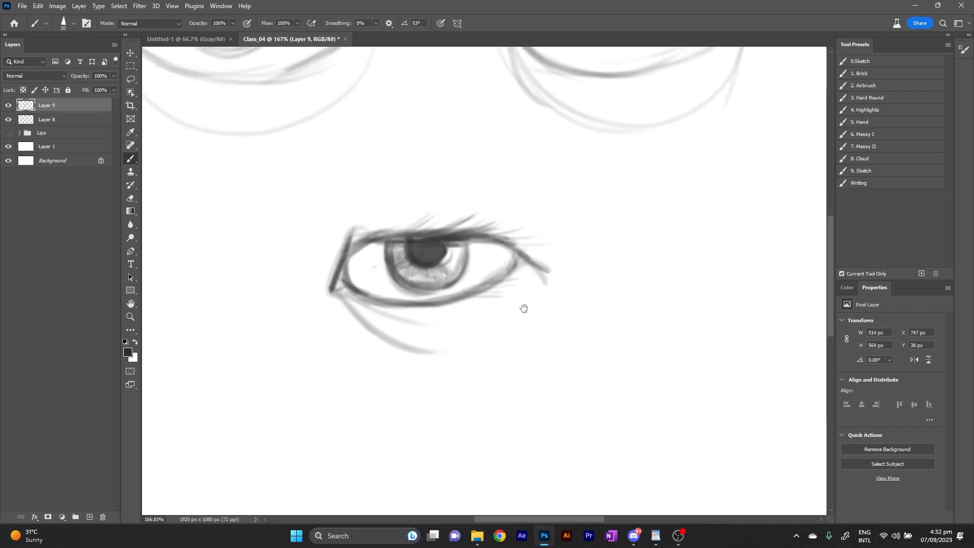
drag(354, 247, 451, 194)
drag(353, 254, 438, 189)
drag(355, 228, 437, 198)
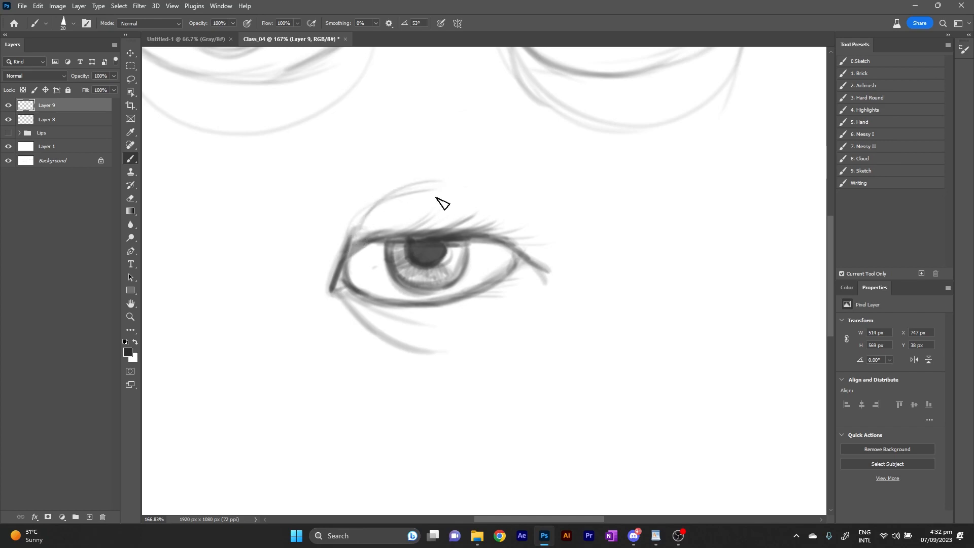
mouse_move(372, 193)
mouse_down()
mouse_move(468, 204)
mouse_move(422, 180)
mouse_move(497, 224)
mouse_move(498, 197)
mouse_move(515, 233)
mouse_up()
key(ctrl+z)
key(ctrl+z)
key(ctrl+z)
key(ctrl+z)
key(ctrl+z)
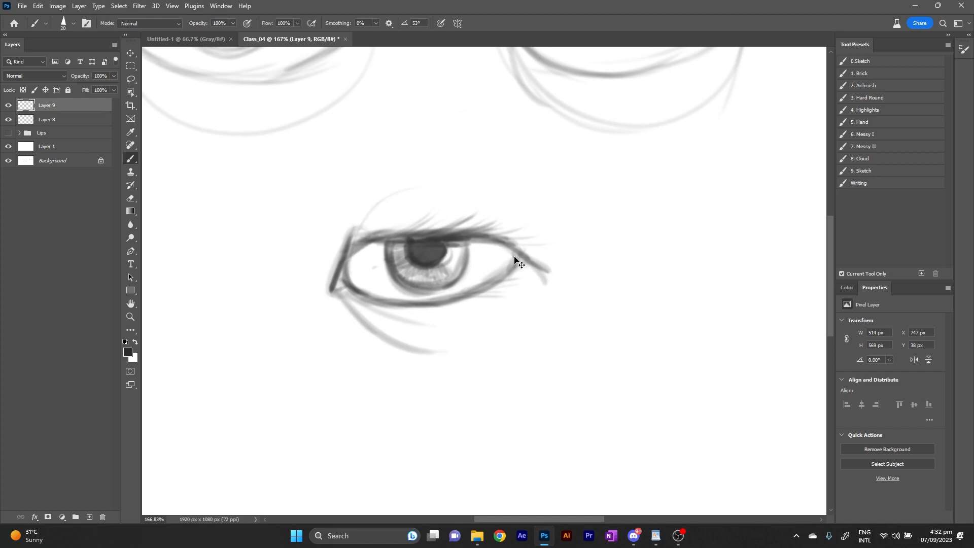
Enlarge the brush to 50 and sketch a full eyeball circle around the small eye.
key(bracketright)
key(bracketright)
key(bracketright)
key(bracketright)
key(bracketright)
key(bracketright)
key(bracketright)
key(bracketright)
drag(521, 250, 452, 175)
mouse_move(499, 196)
mouse_down()
mouse_move(448, 164)
mouse_move(374, 200)
mouse_move(383, 167)
mouse_move(345, 248)
mouse_up()
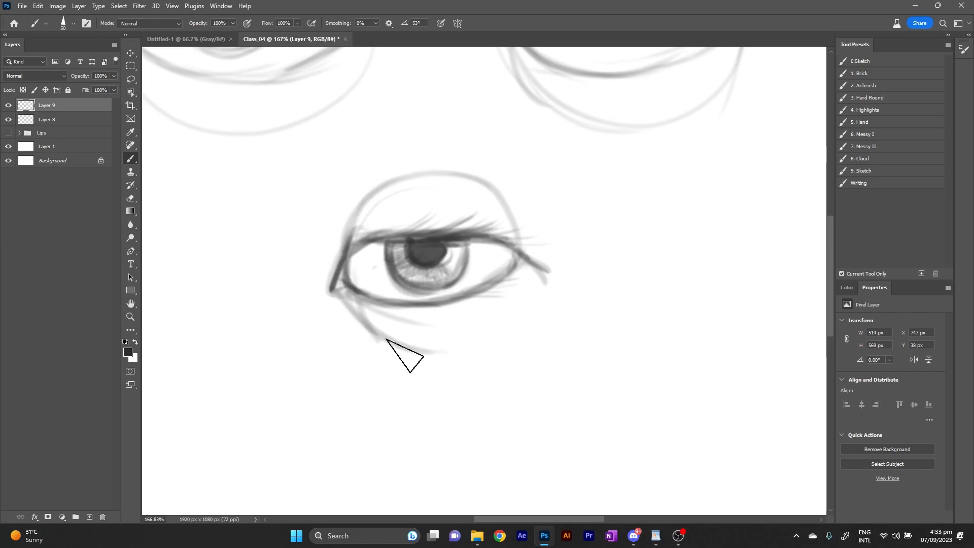
drag(523, 265, 401, 355)
mouse_move(346, 291)
mouse_down()
mouse_move(356, 307)
mouse_move(440, 351)
mouse_up()
mouse_move(527, 271)
mouse_down()
mouse_move(497, 328)
mouse_move(384, 343)
mouse_up()
drag(528, 254, 444, 183)
drag(455, 174, 363, 230)
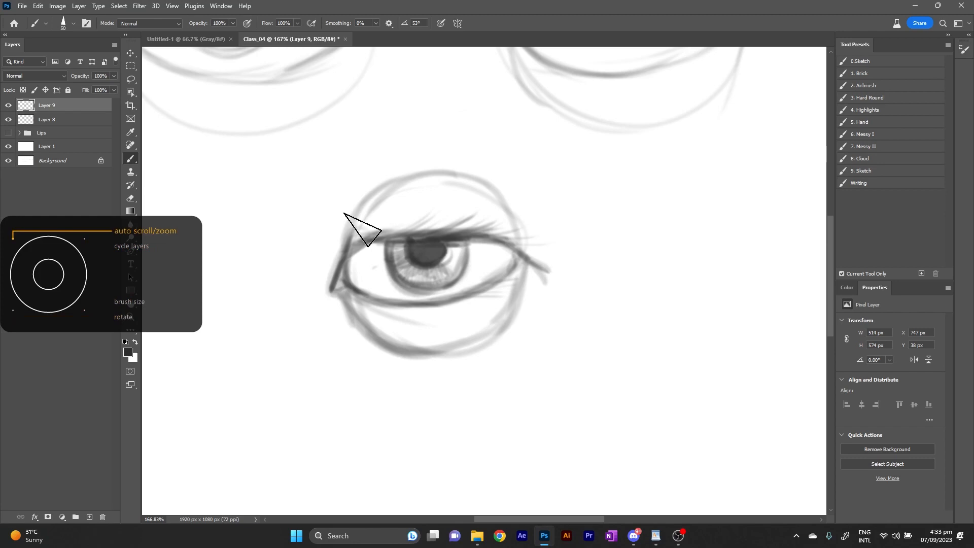
Vary the brush size up and down and settle on 35.
key(bracketright)
key(bracketright)
key(bracketright)
key(bracketright)
key(bracketleft)
key(bracketleft)
key(bracketleft)
key(bracketleft)
key(bracketleft)
key(bracketleft)
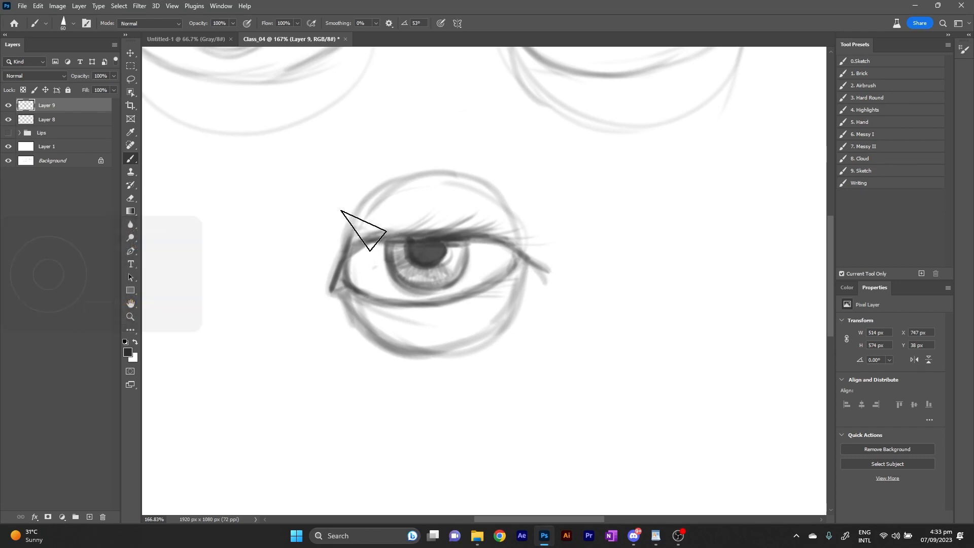
key(bracketright)
key(bracketright)
key(bracketright)
key(bracketright)
key(bracketright)
key(bracketleft)
key(bracketleft)
key(bracketleft)
key(bracketleft)
key(bracketleft)
key(bracketleft)
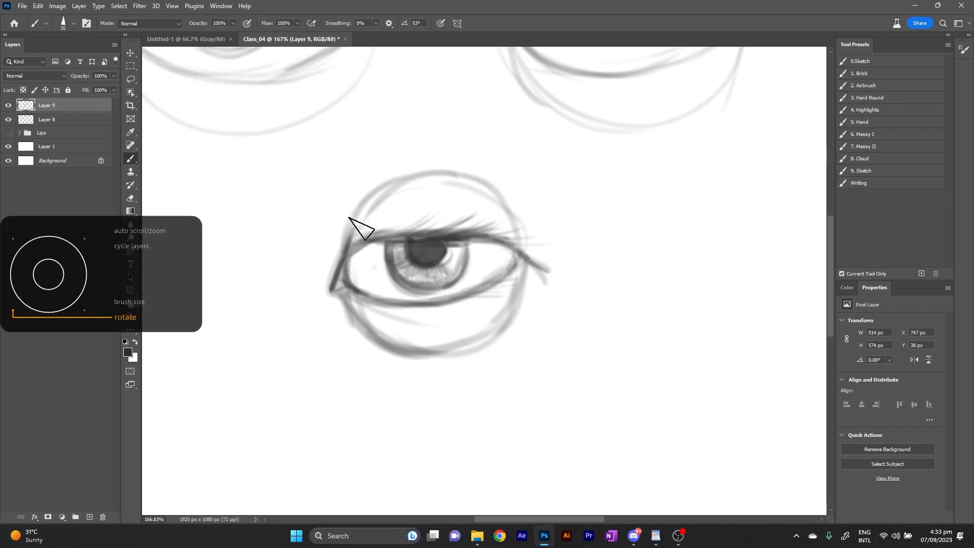
scroll(350, 218, up, 2)
scroll(351, 218, down, 4)
scroll(359, 226, up, 4)
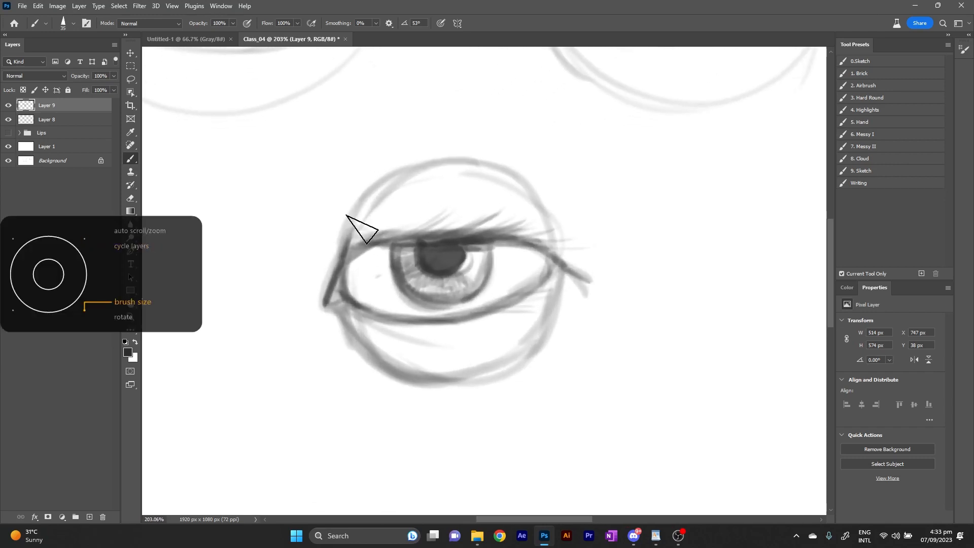
scroll(347, 215, down, 6)
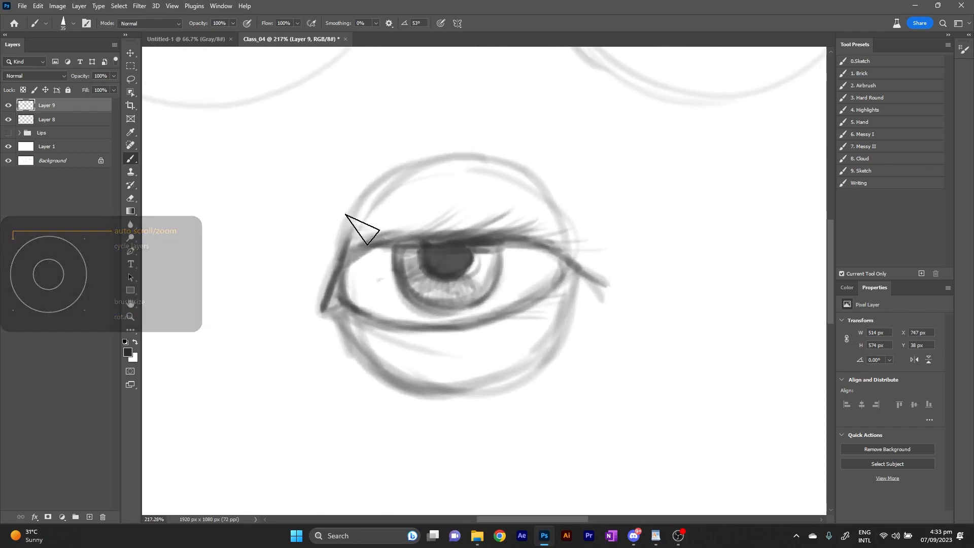
scroll(363, 222, up, 1)
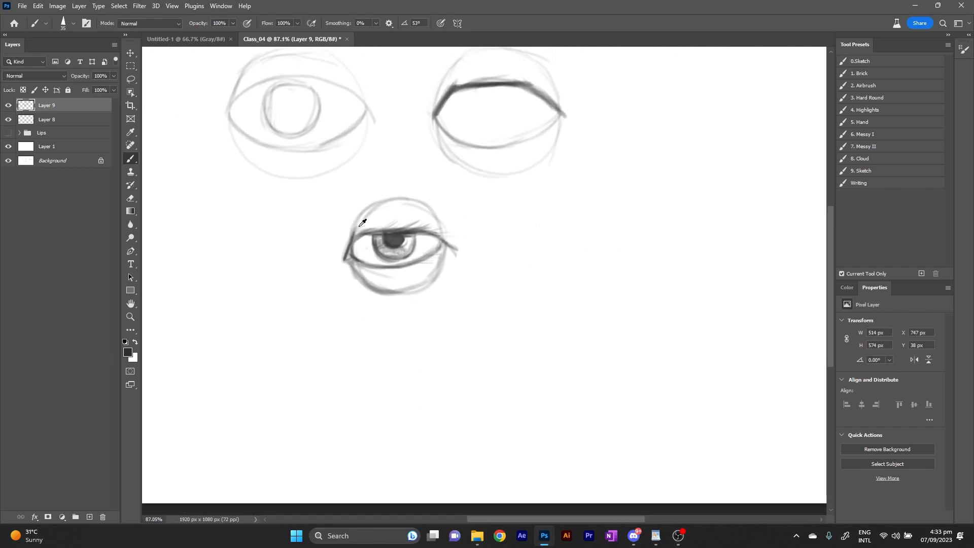
scroll(362, 223, down, 1)
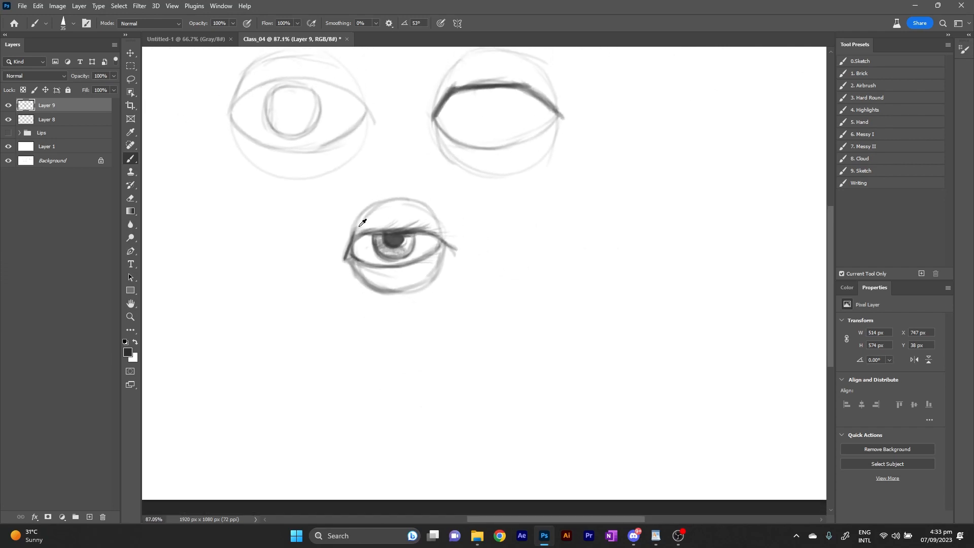
key(z)
drag(412, 246, 423, 288)
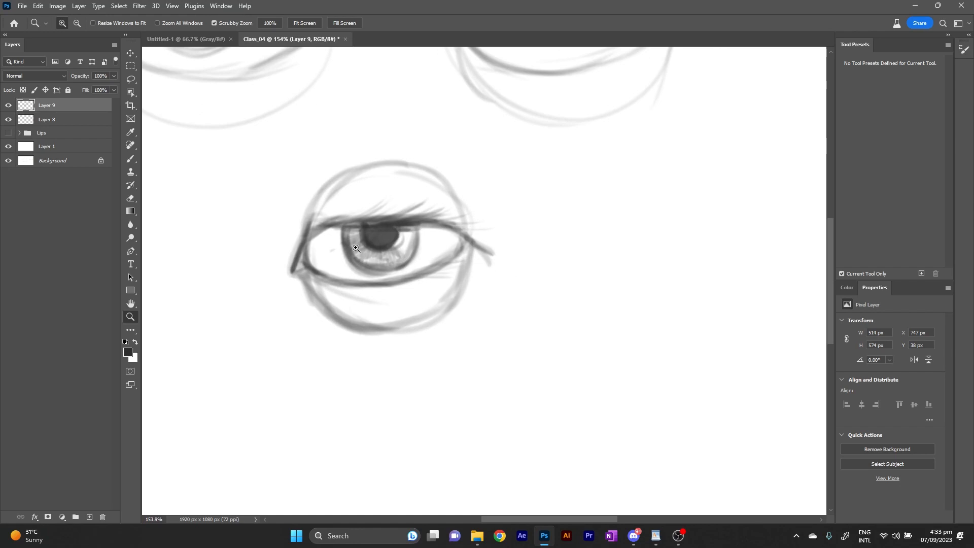
key(b)
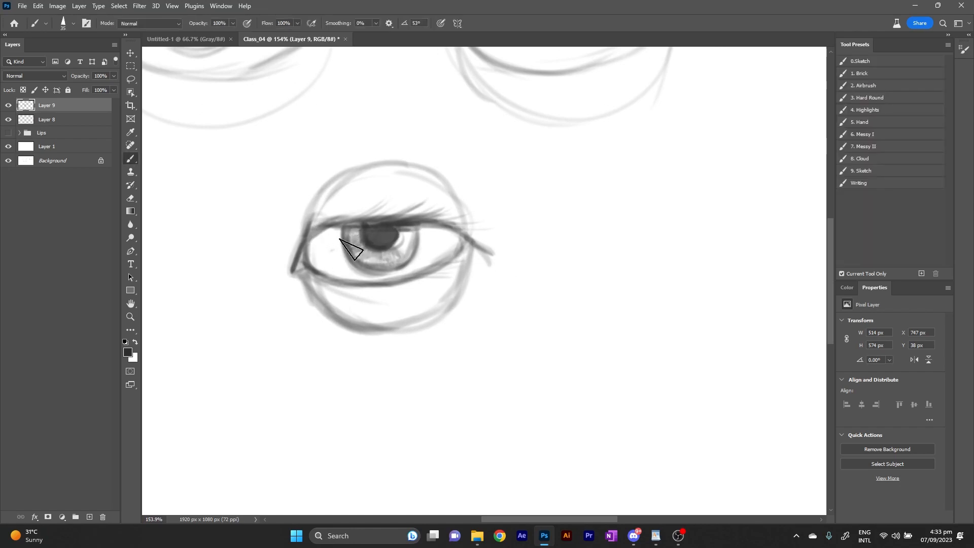
Strengthen the lower curve of the eyeball circle around the small eye.
key(ctrl+plus)
key(ctrl+plus)
key(ctrl+minus)
key(ctrl+minus)
key(ctrl+minus)
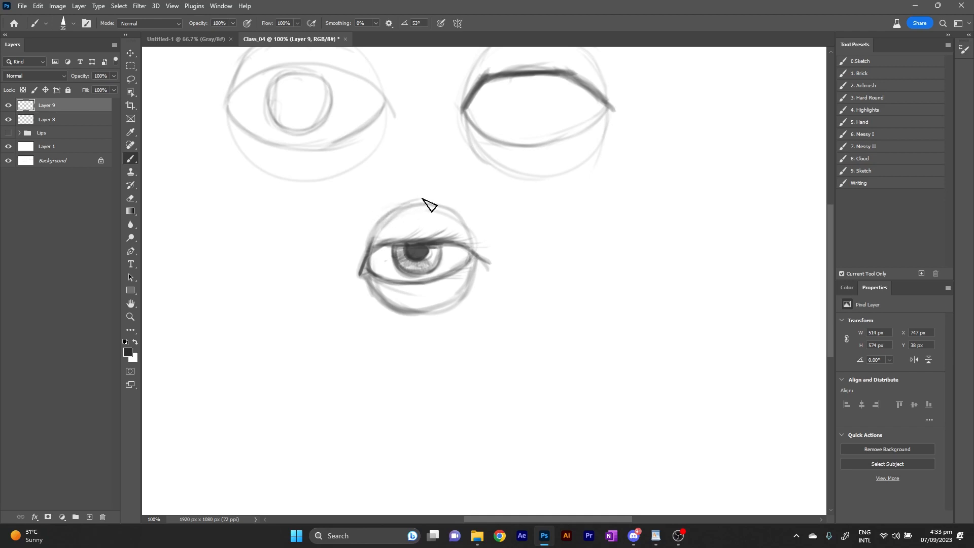
mouse_move(471, 262)
mouse_down()
mouse_move(458, 295)
mouse_move(373, 276)
mouse_move(359, 262)
mouse_move(370, 291)
mouse_move(366, 274)
mouse_move(472, 281)
mouse_up()
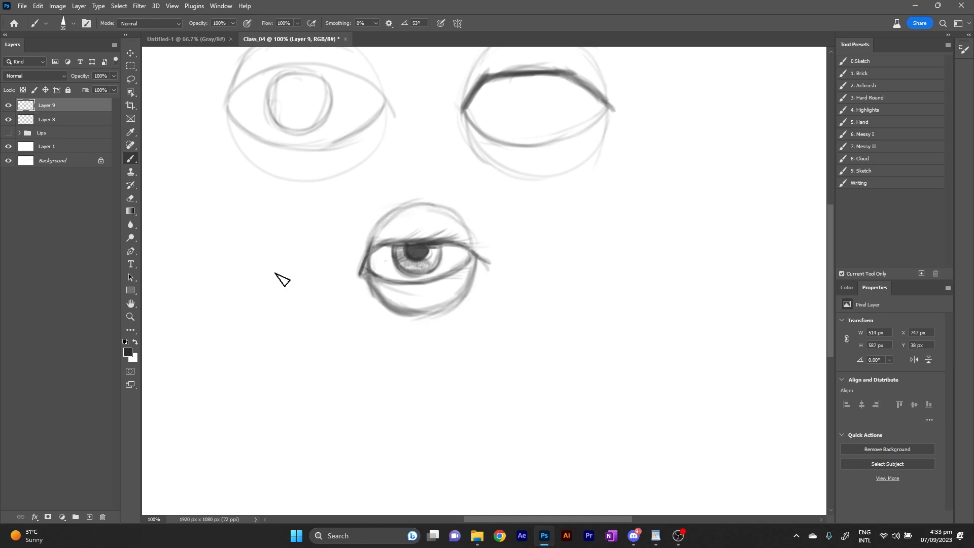
Draw a darker, higher lower lid line with an inner corner mark on the large eye with the bold angular upper lid.
drag(493, 251, 438, 309)
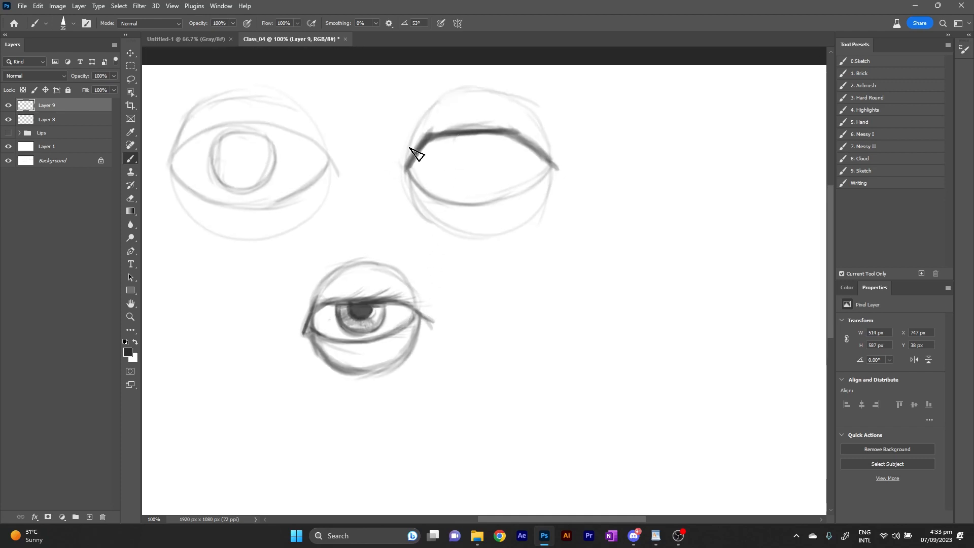
mouse_move(426, 138)
mouse_down()
mouse_move(506, 128)
mouse_move(539, 154)
mouse_up()
mouse_move(401, 176)
mouse_down()
mouse_move(413, 168)
mouse_move(472, 191)
mouse_move(532, 155)
mouse_up()
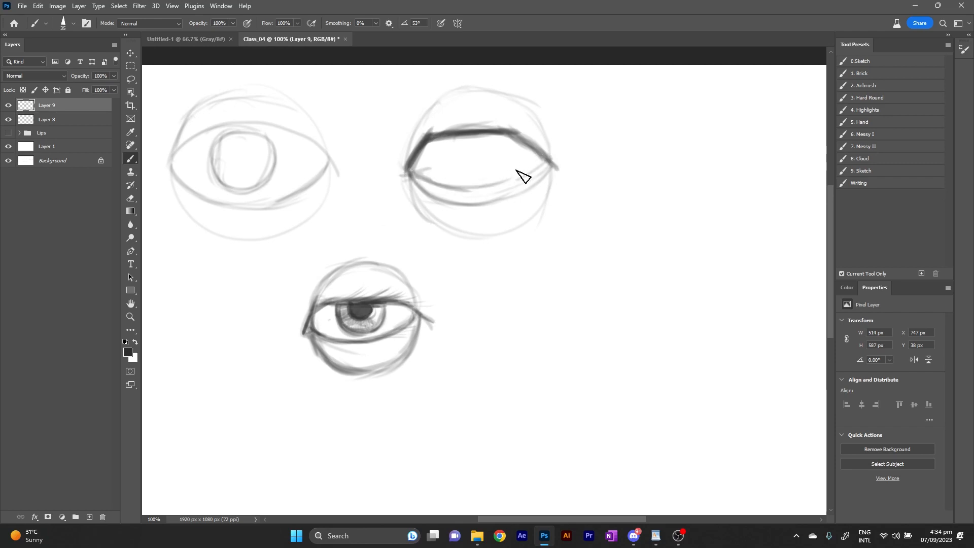
drag(419, 174, 550, 159)
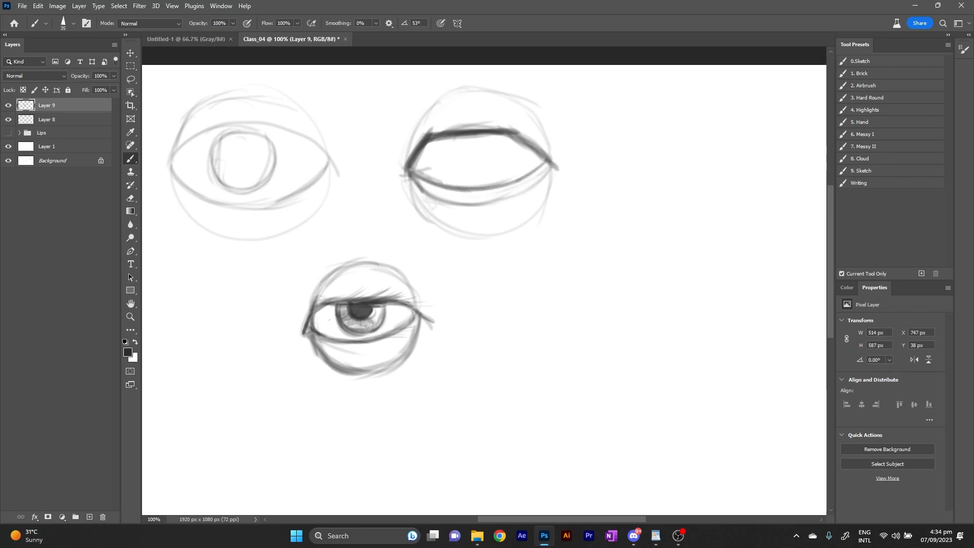
Darken the lower inner curve of the upper-right eyeball and sketch an open iris circle beneath its bold angular upper lid.
drag(408, 171, 489, 236)
mouse_move(450, 147)
mouse_down()
mouse_move(498, 139)
mouse_move(452, 152)
mouse_move(494, 163)
mouse_up()
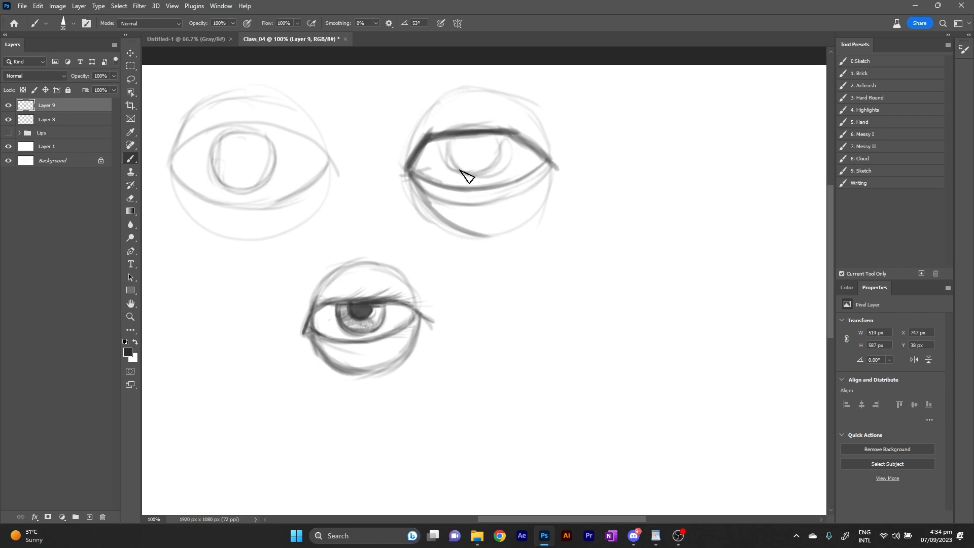
drag(472, 249, 487, 284)
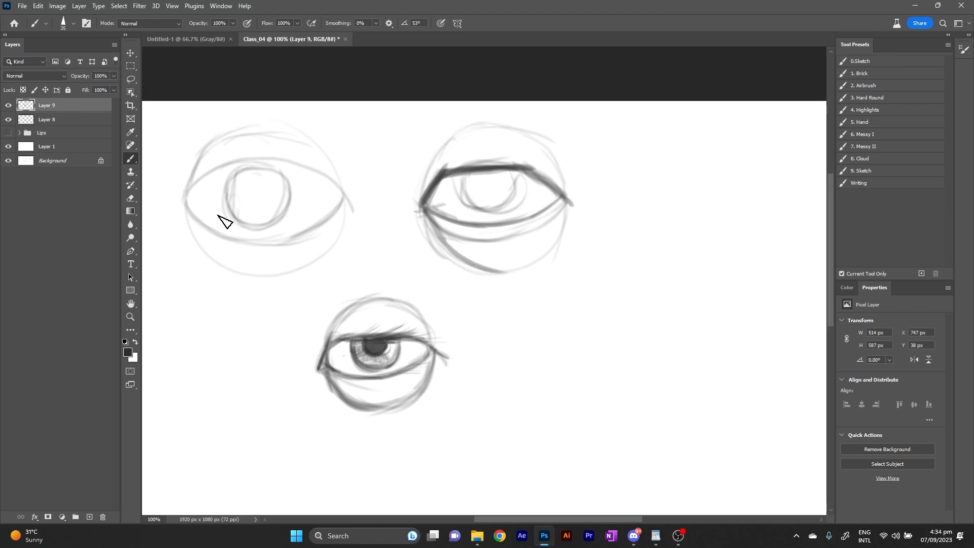
Hide Layer 9 with its eye studies and add a new empty layer at the top of the stack.
click(7, 107)
click(8, 119)
click(8, 119)
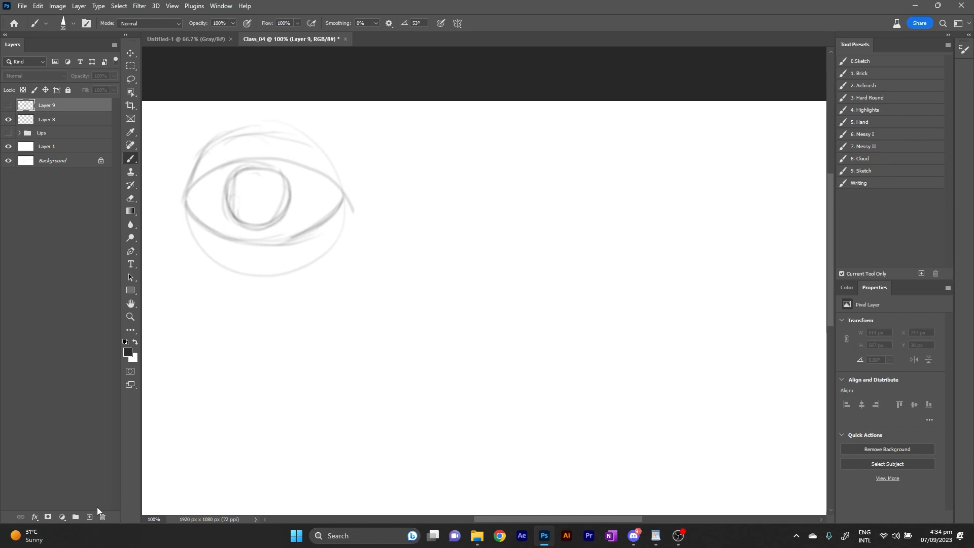
click(89, 517)
drag(429, 259, 481, 264)
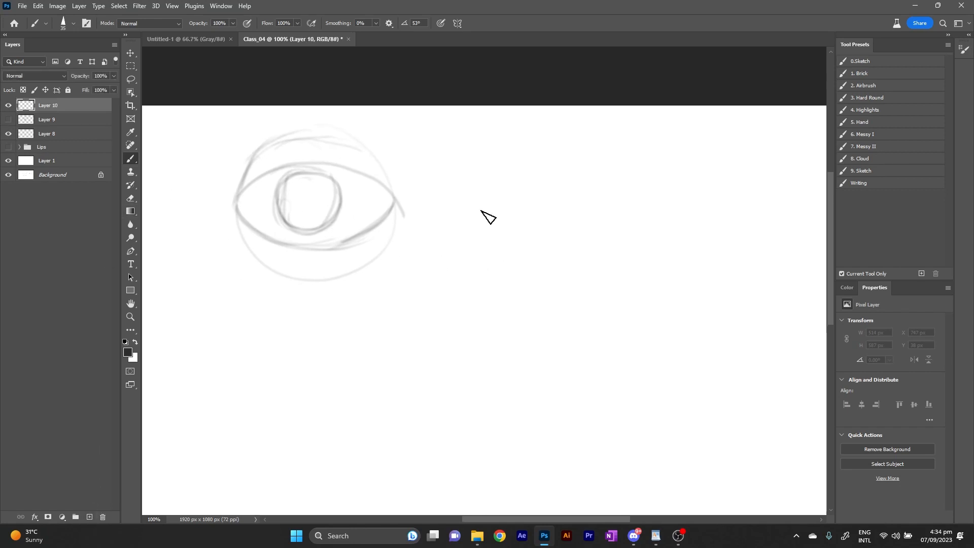
scroll(483, 212, down, 3)
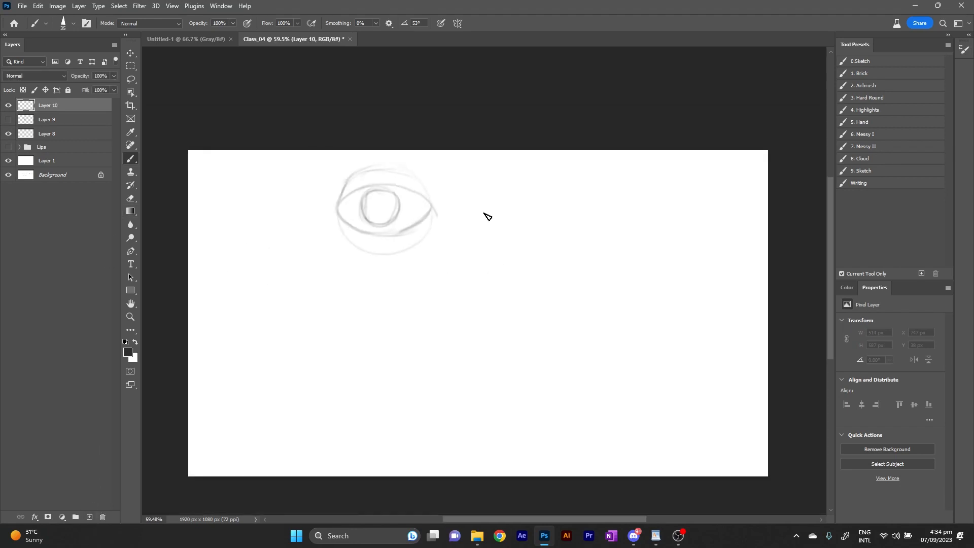
Open Head_Lay In.psd from the recent files and activate the Move tool.
click(13, 23)
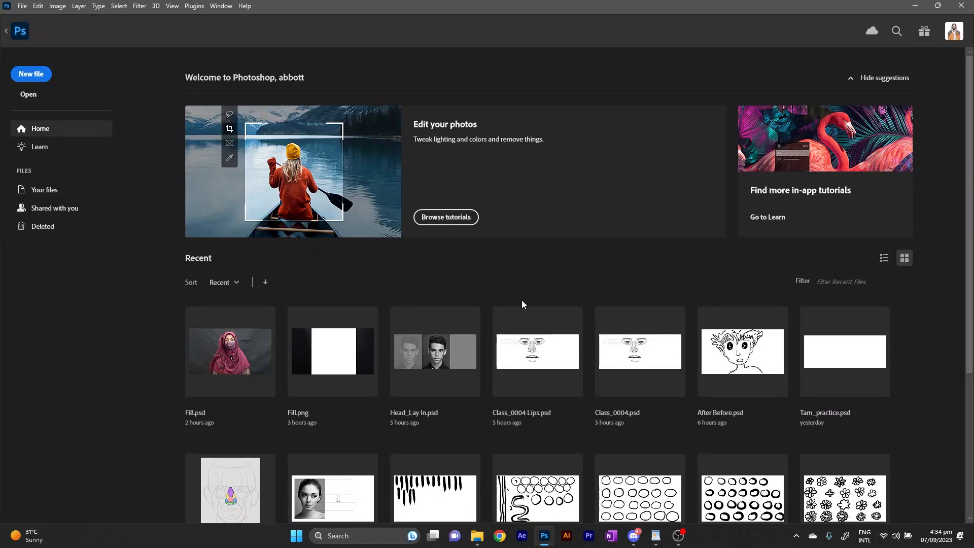
click(443, 367)
scroll(497, 285, up, 3)
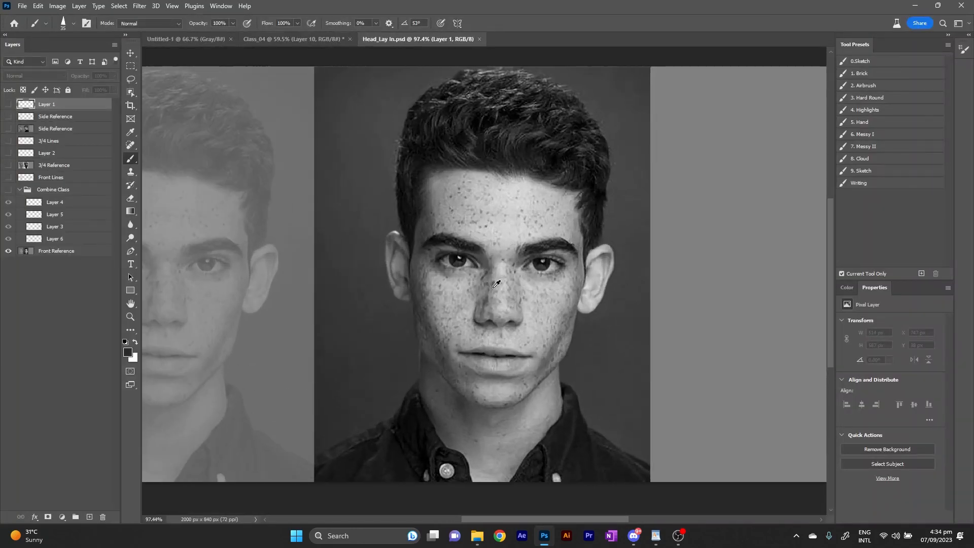
key(v)
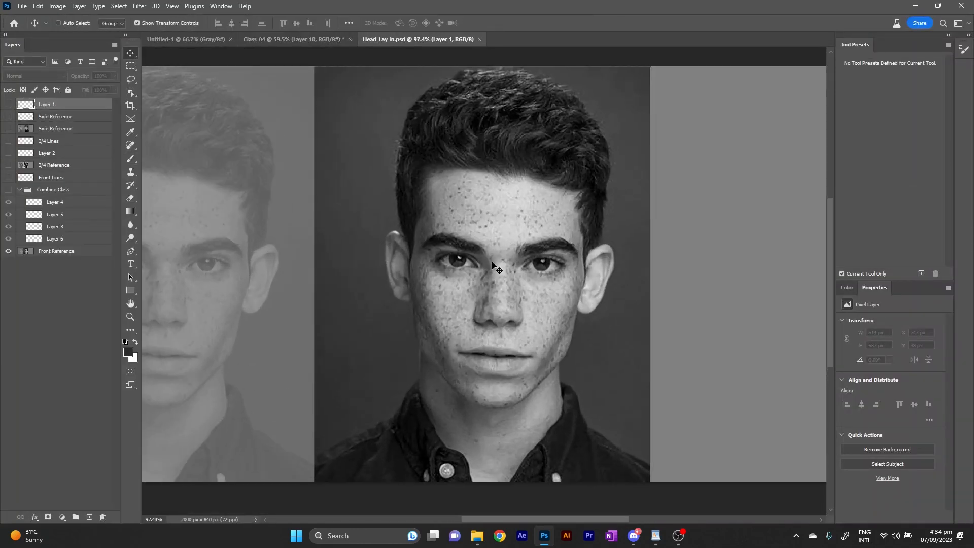
Show the Combine Class group, hide its Layer 4 and Layer 5, and select Layer 3 with the head construction lines.
click(8, 190)
click(20, 190)
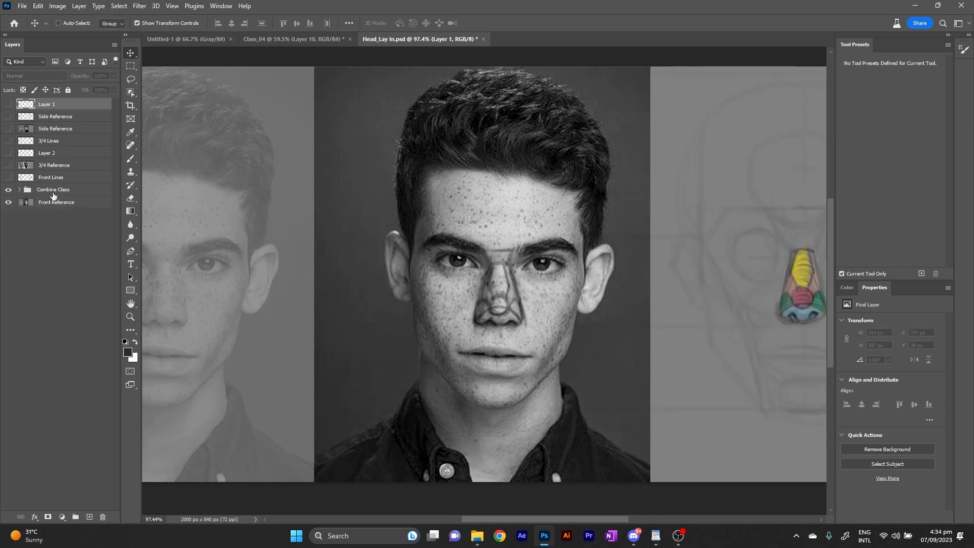
scroll(431, 273, down, 3)
ctrl+click(709, 201)
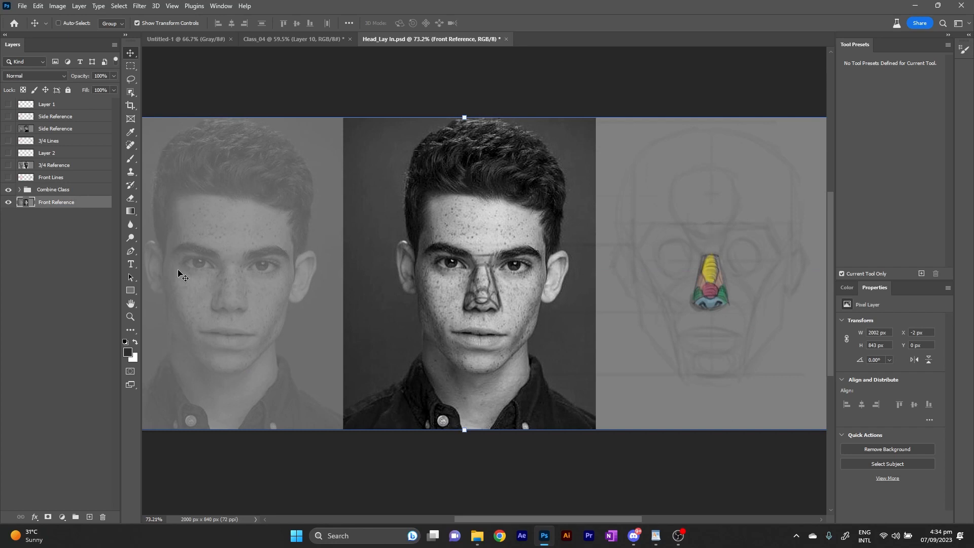
click(20, 191)
click(9, 204)
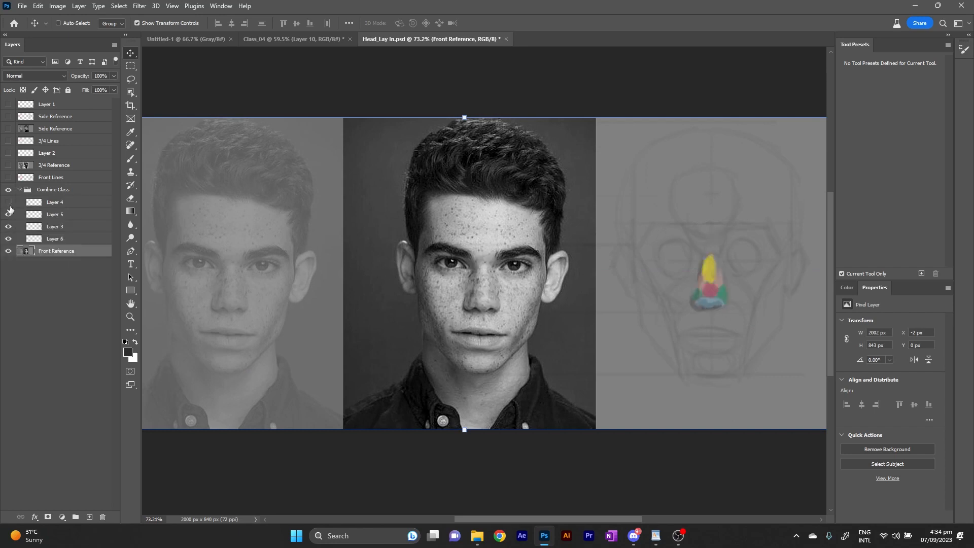
click(9, 214)
click(9, 226)
click(9, 227)
click(55, 227)
Copy the head construction layer from Head_Lay In into the Class_04 document.
drag(75, 78, 324, 84)
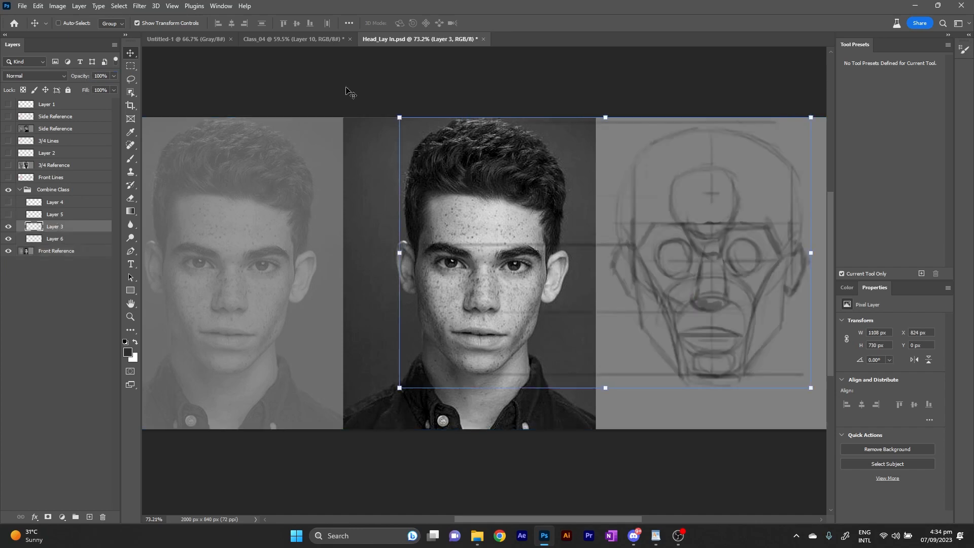
scroll(712, 271, up, 5)
scroll(712, 273, down, 5)
mouse_move(712, 299)
mouse_down()
mouse_move(422, 139)
mouse_move(311, 38)
mouse_move(520, 322)
mouse_move(544, 323)
mouse_move(528, 337)
mouse_up()
scroll(528, 337, up, 5)
scroll(528, 341, down, 2)
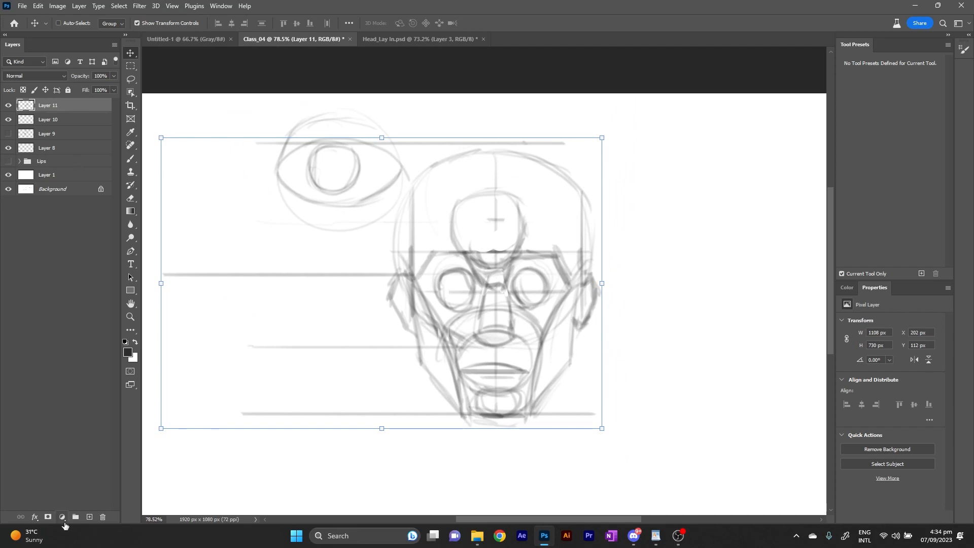
click(88, 518)
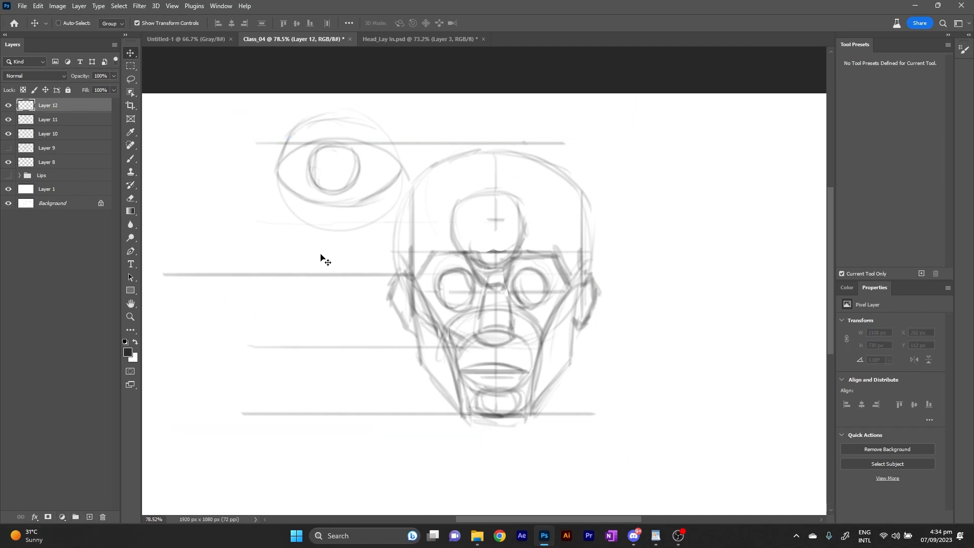
key(b)
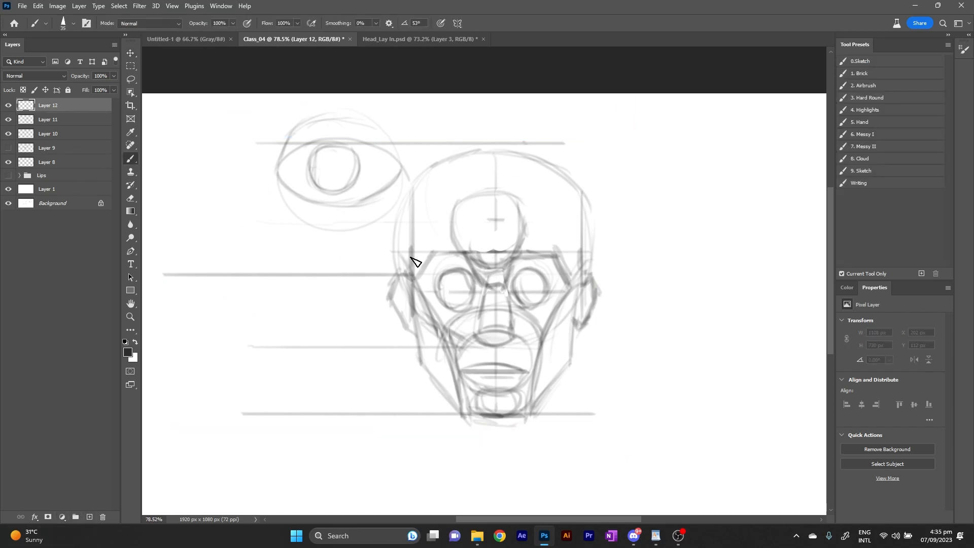
scroll(411, 257, up, 5)
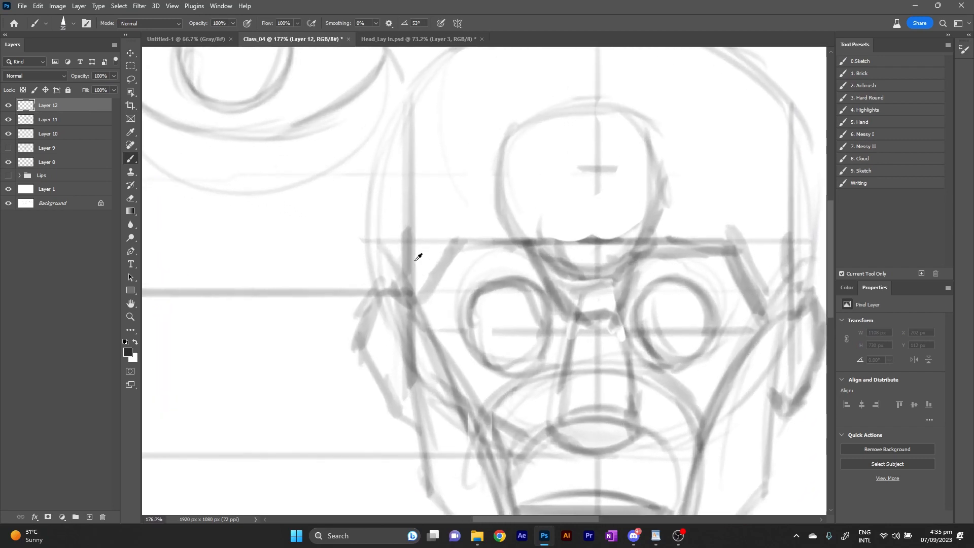
drag(414, 261, 321, 200)
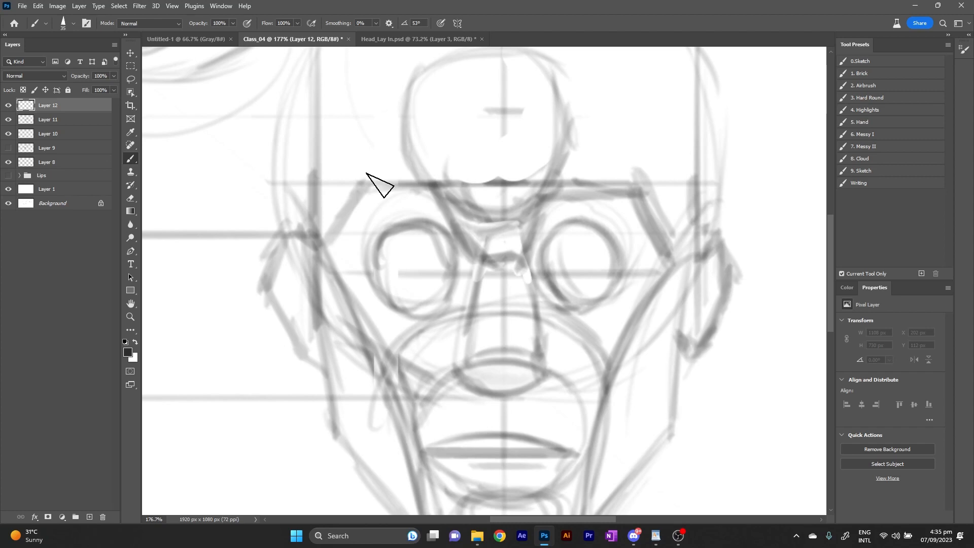
mouse_move(374, 189)
mouse_down()
mouse_move(322, 233)
mouse_move(515, 241)
mouse_up()
key(ctrl+z)
key(ctrl+z)
key(ctrl+z)
drag(321, 237, 652, 249)
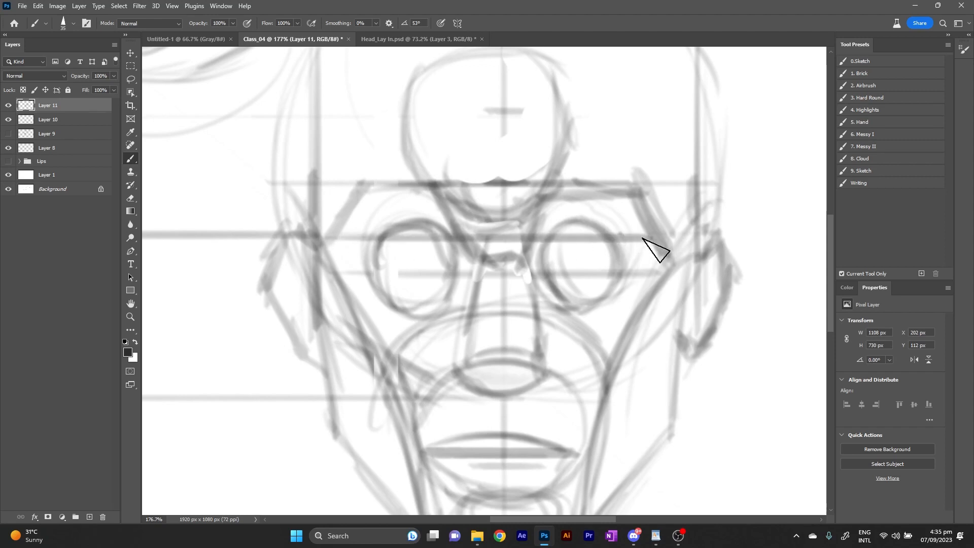
key(ctrl+z)
mouse_move(358, 189)
mouse_down()
mouse_move(331, 197)
mouse_move(339, 179)
mouse_move(412, 179)
mouse_move(467, 212)
mouse_move(539, 184)
mouse_up()
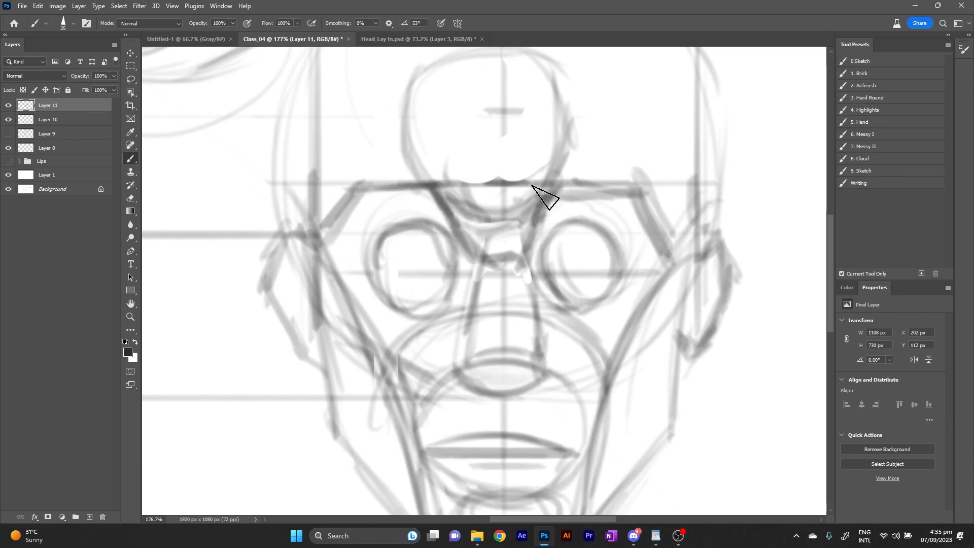
key(ctrl+z)
key(ctrl+z)
key(ctrl+z)
key(ctrl+z)
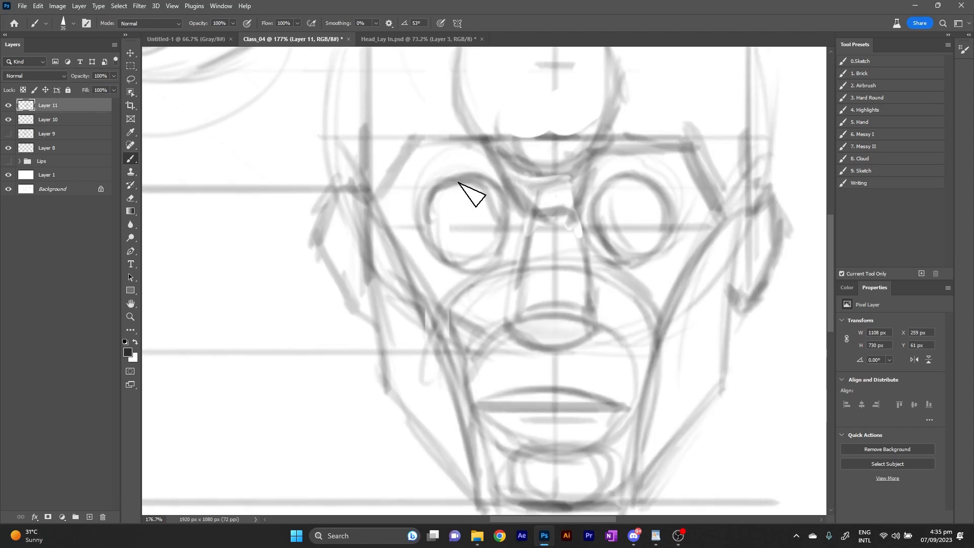
Try larger and smaller brush sizes and settle on 25 for tracing over the head construction.
key(bracketright)
key(bracketright)
key(bracketright)
key(bracketright)
key(bracketright)
key(bracketright)
key(bracketleft)
key(bracketleft)
key(bracketleft)
key(bracketleft)
key(bracketleft)
key(bracketleft)
key(bracketleft)
key(bracketleft)
key(bracketleft)
key(bracketleft)
key(bracketleft)
drag(449, 298, 330, 287)
mouse_move(288, 143)
mouse_down()
mouse_move(254, 183)
mouse_move(367, 133)
mouse_up()
key(ctrl+z)
key(bracketright)
key(bracketright)
key(bracketright)
Trace the angular brow outline darker from one outer corner across the nose bridge to the other.
drag(292, 138, 254, 181)
drag(293, 138, 366, 134)
mouse_move(367, 132)
mouse_down()
mouse_move(387, 174)
mouse_move(378, 173)
mouse_move(472, 145)
mouse_move(456, 168)
mouse_move(475, 131)
mouse_move(544, 128)
mouse_move(594, 184)
mouse_up()
drag(291, 136, 263, 164)
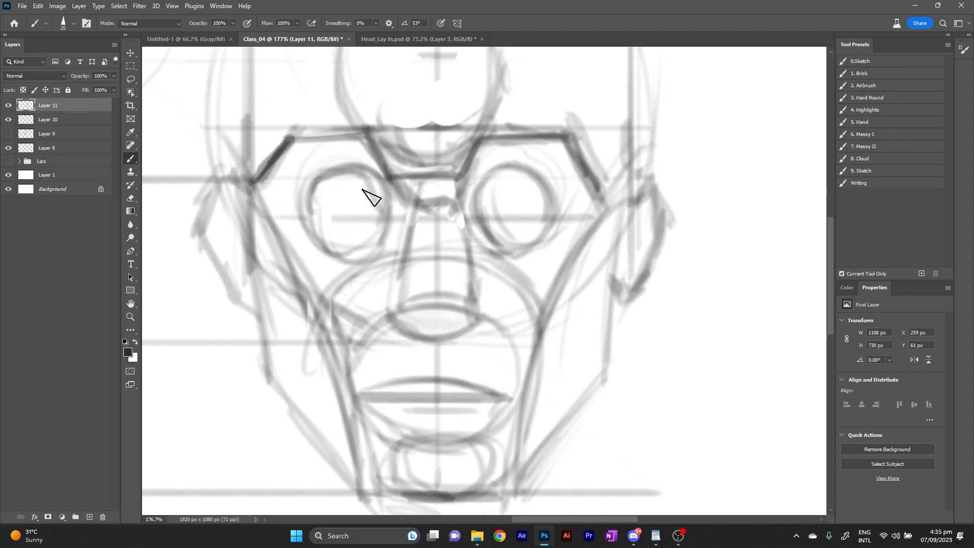
Draw slanted lines from the brow corners down to both eyes and join them with flat upper lid lines.
drag(286, 143, 307, 177)
drag(359, 144, 349, 172)
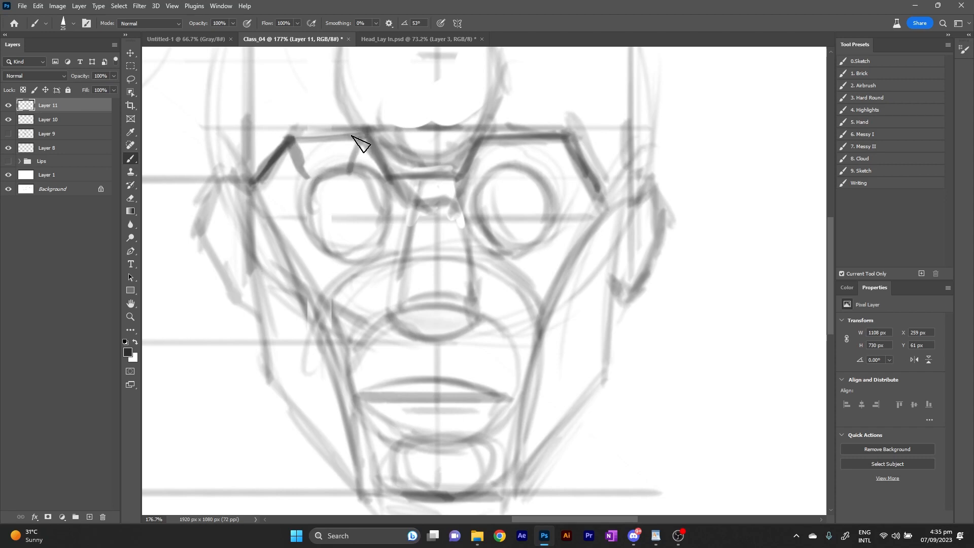
drag(478, 140, 491, 171)
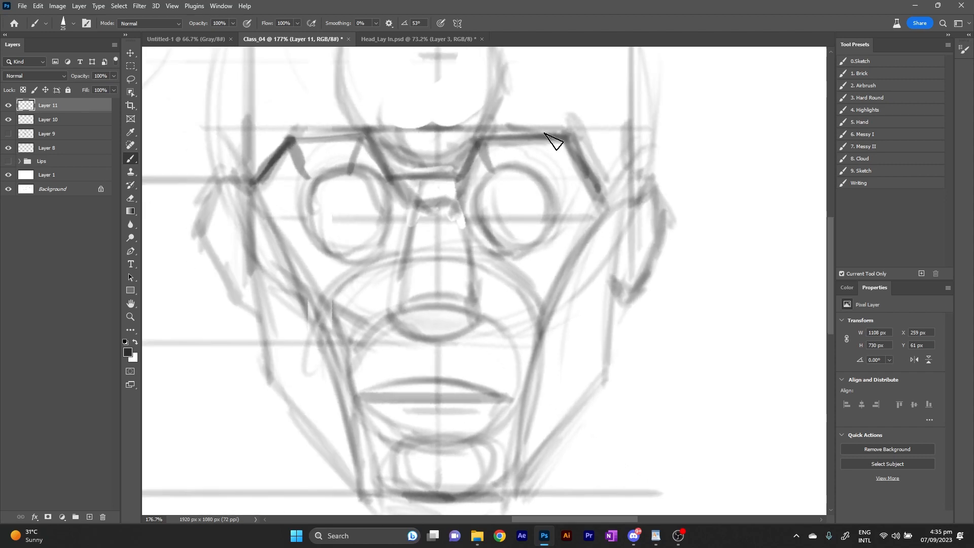
drag(567, 134, 548, 172)
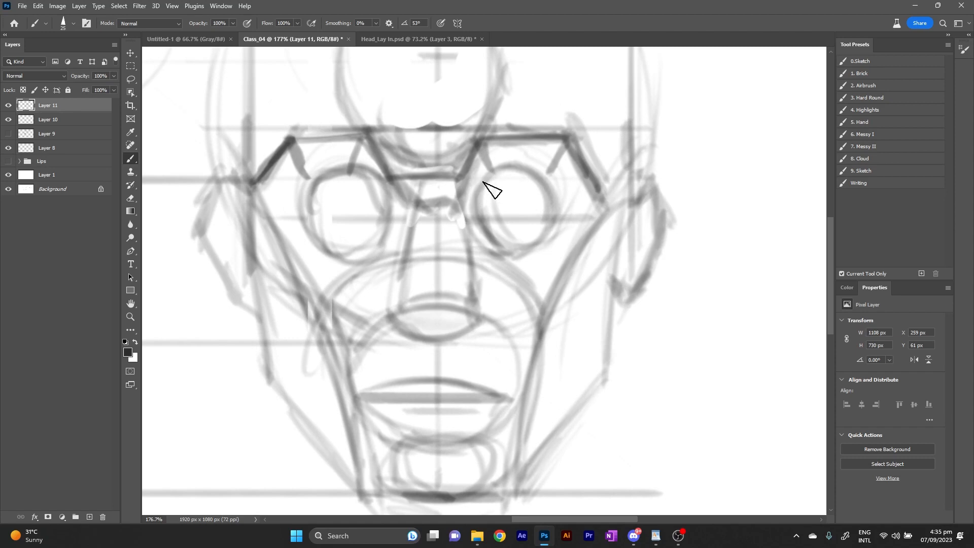
drag(487, 170, 551, 165)
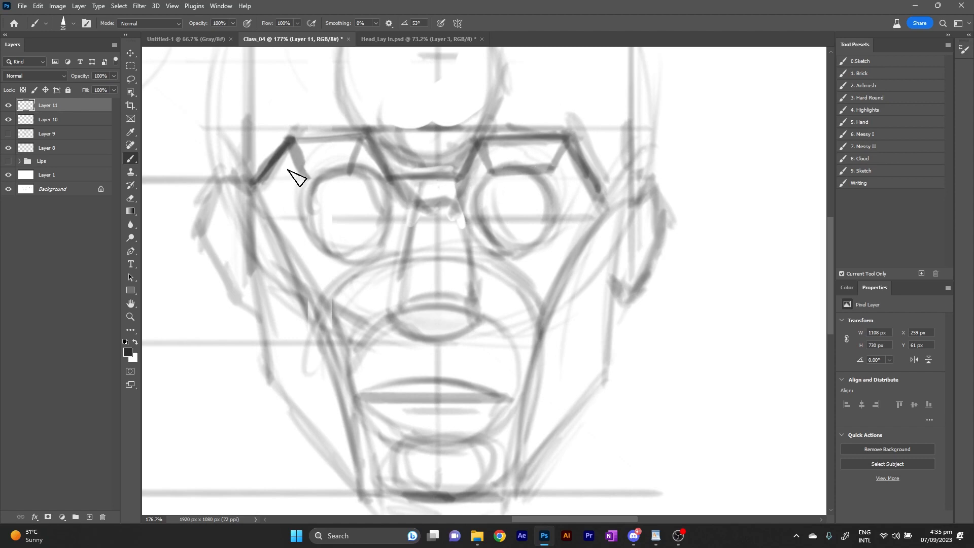
drag(307, 177, 353, 173)
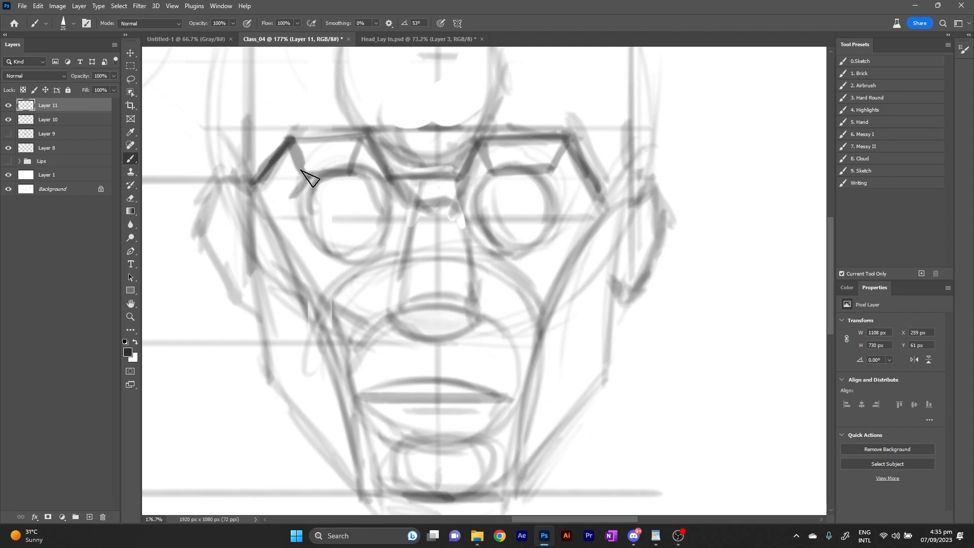
Build the angular lid planes of the right-hand eye and connect its outer corner to the brow's outer end.
mouse_move(285, 205)
mouse_down()
mouse_move(292, 195)
mouse_move(283, 206)
mouse_up()
drag(542, 172, 583, 200)
key(ctrl+z)
key(ctrl+z)
drag(550, 171, 567, 197)
drag(567, 191, 599, 191)
mouse_move(494, 174)
mouse_down()
mouse_move(461, 189)
mouse_move(455, 175)
mouse_move(473, 197)
mouse_move(452, 182)
mouse_move(506, 210)
mouse_up()
key(ctrl+z)
mouse_move(565, 198)
mouse_down()
mouse_move(549, 206)
mouse_move(559, 209)
mouse_up()
Complete the angular lid outline of the left-hand eye and link its inner corner toward the nose bridge.
drag(292, 198, 311, 210)
drag(354, 174, 370, 192)
drag(369, 192, 357, 209)
drag(371, 192, 390, 192)
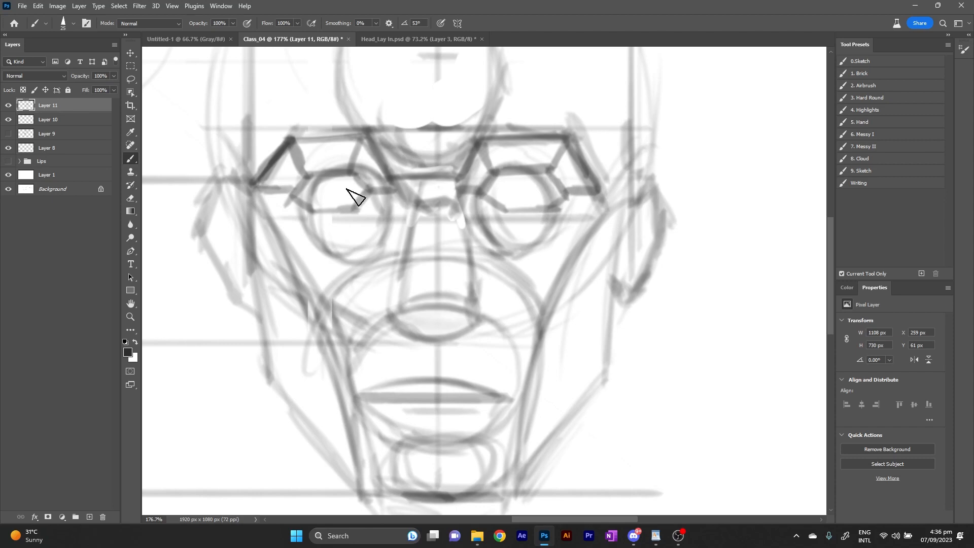
mouse_move(286, 203)
mouse_down()
mouse_move(304, 179)
mouse_move(354, 171)
mouse_move(346, 200)
mouse_move(312, 179)
mouse_up()
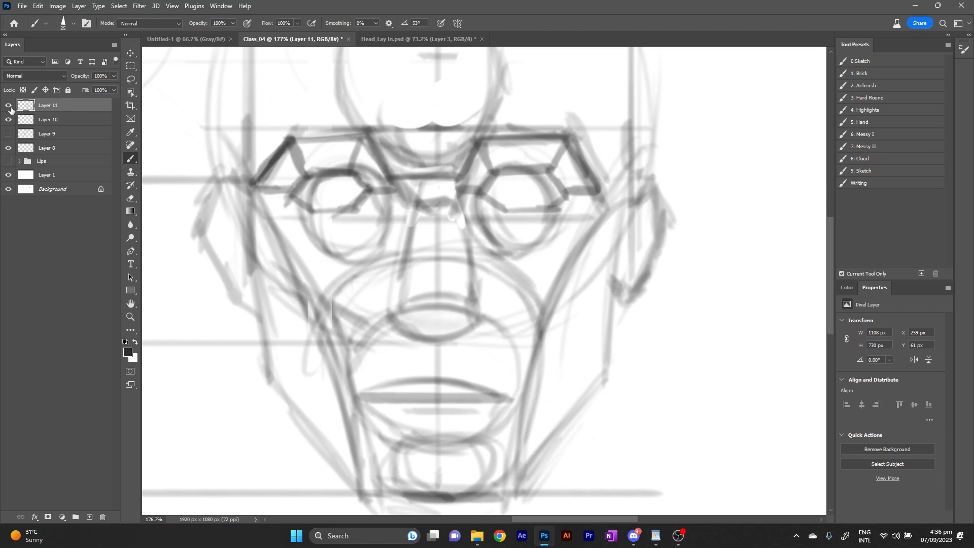
Hide Layer 11 and Layer 10, show Layer 9, and bring all three eye studies into view.
drag(10, 107, 9, 120)
click(8, 134)
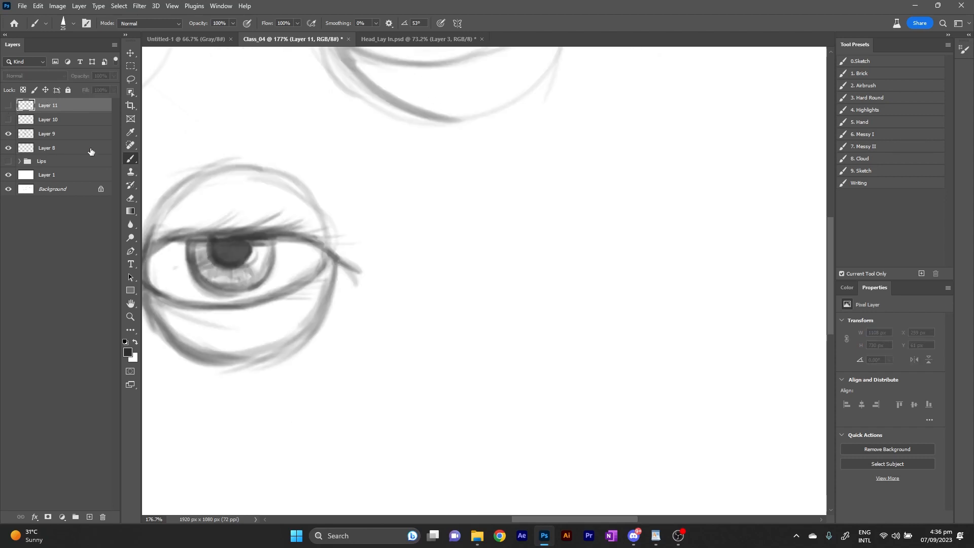
scroll(207, 129, down, 2)
drag(524, 251, 659, 391)
drag(538, 365, 606, 356)
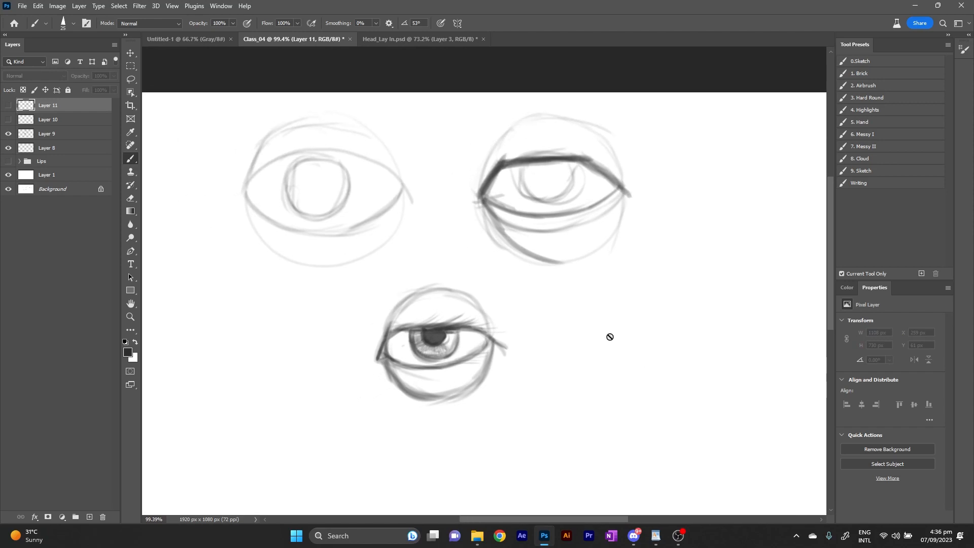